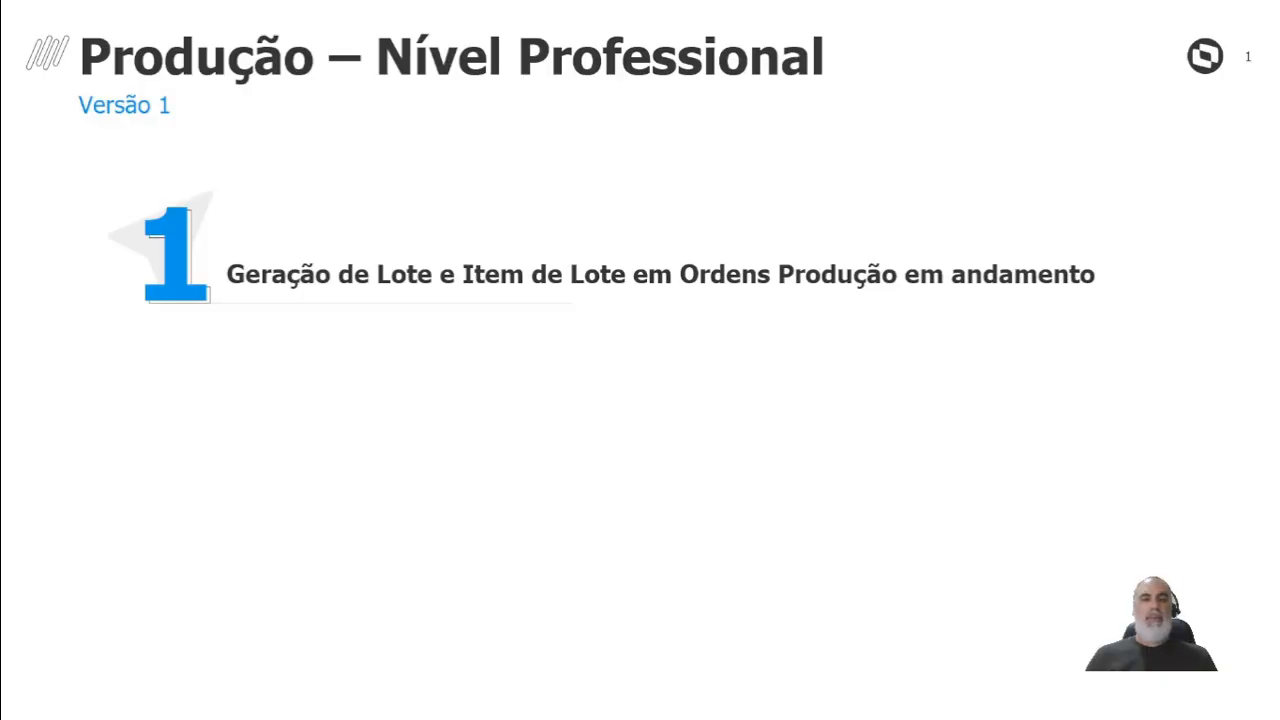
pyautogui.press('Right')
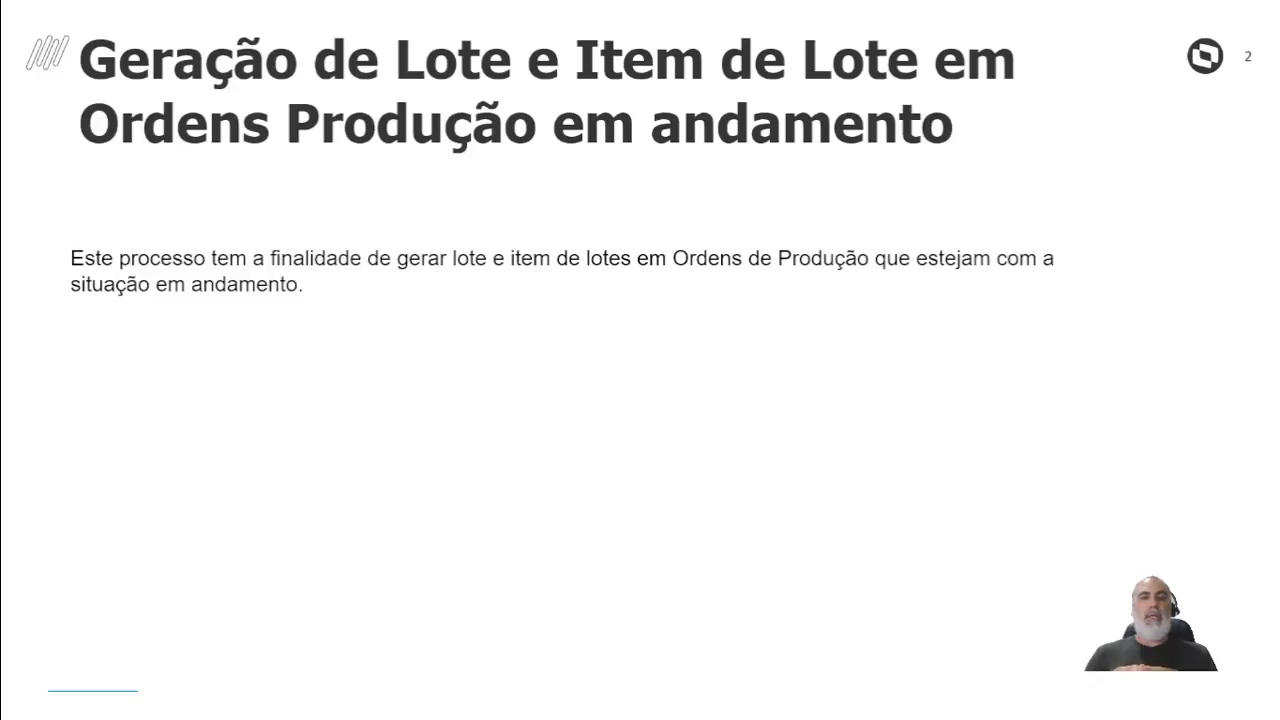
# Step: Switch to TOTVS Moda and open PCPFM156 - Manutenção de Ordem de Produção por Produto from the industrial production programs
pyautogui.hotkey('alt', 'Tab')
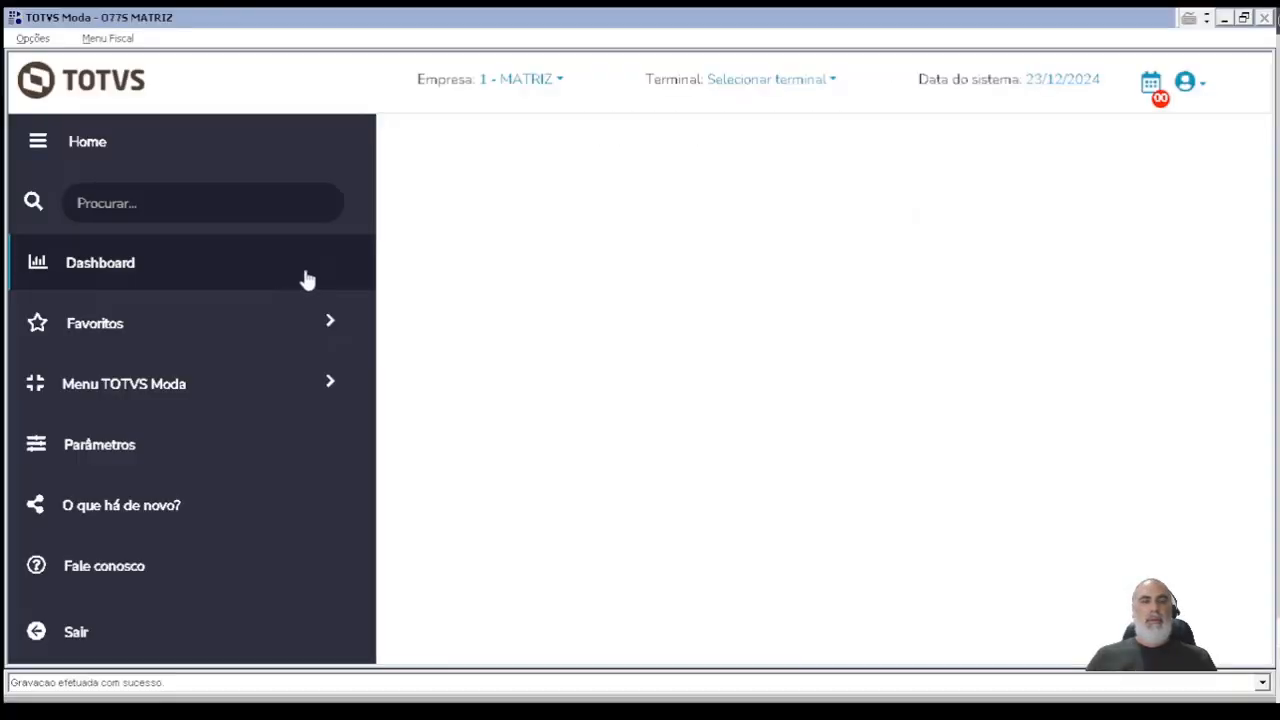
pyautogui.click(318, 389)
pyautogui.scroll(-10, 310, 395)
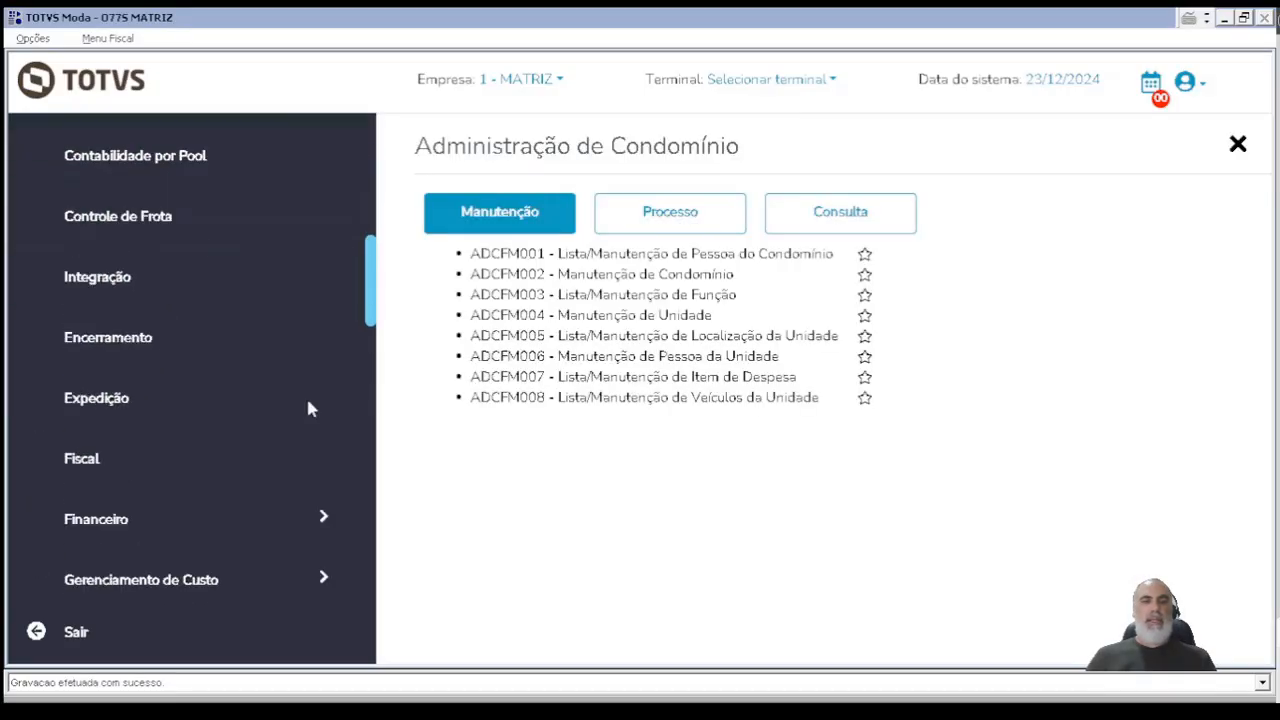
pyautogui.click(243, 418)
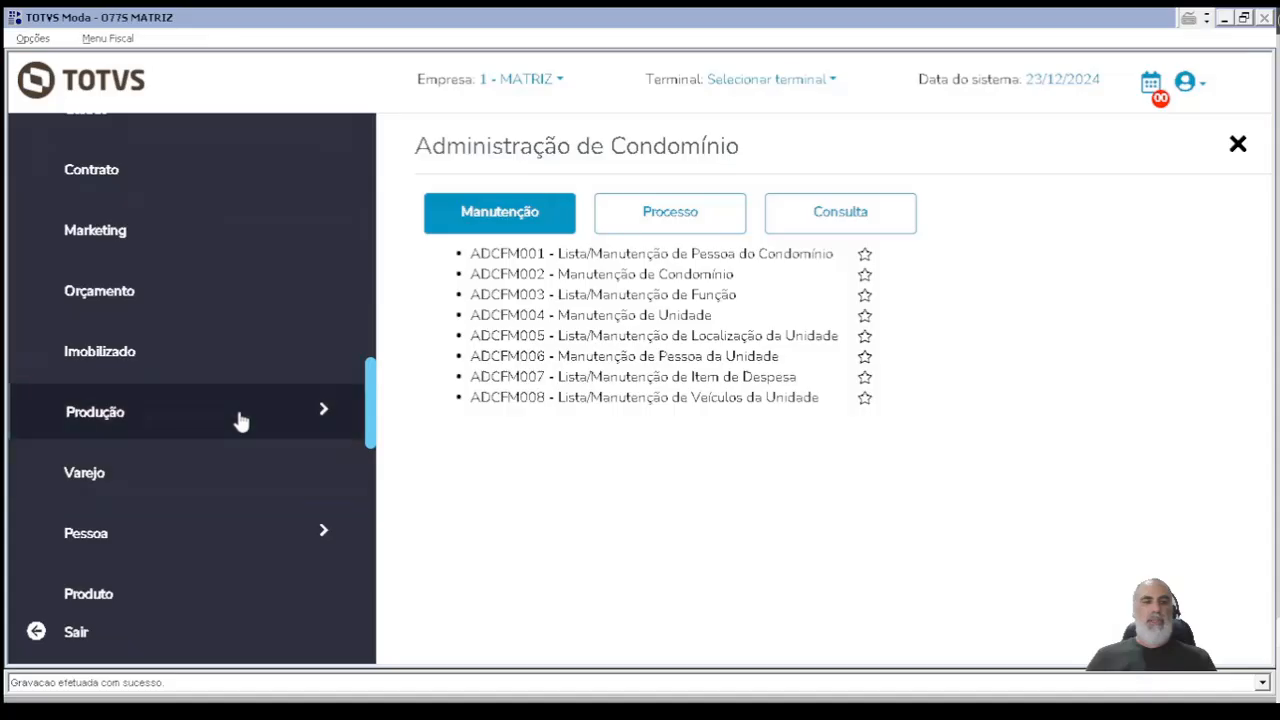
pyautogui.click(171, 589)
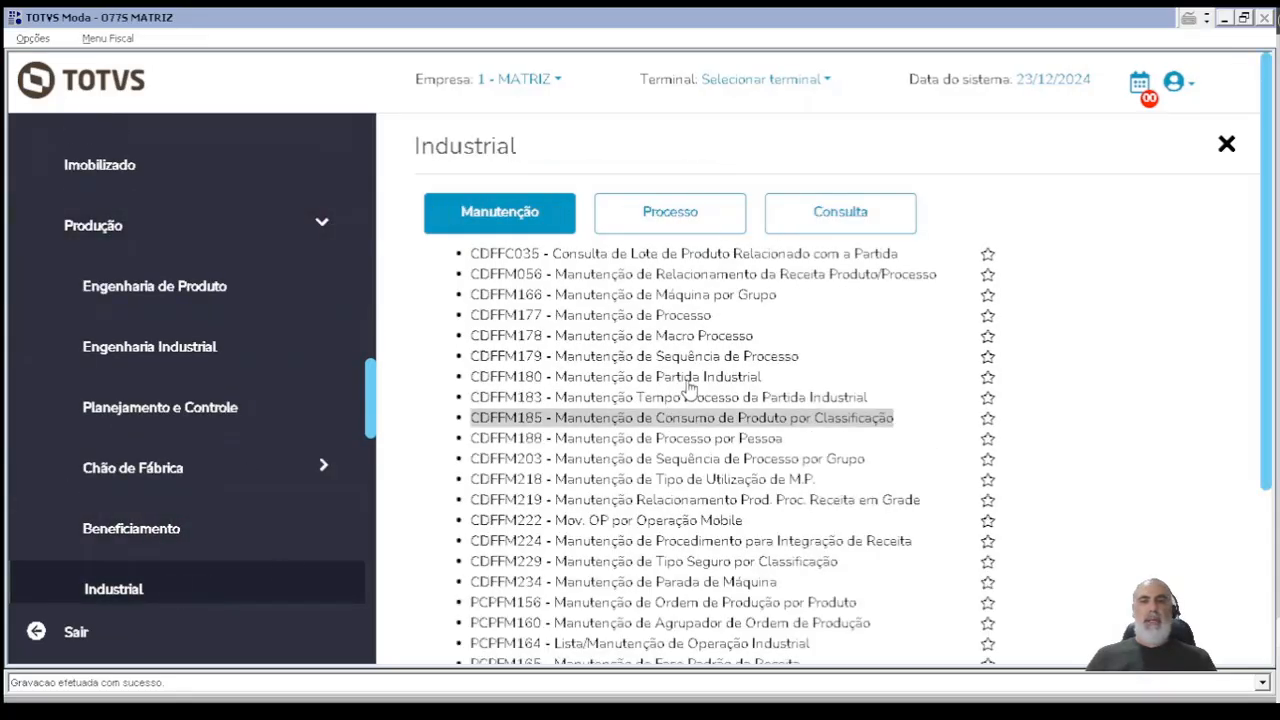
pyautogui.click(664, 211)
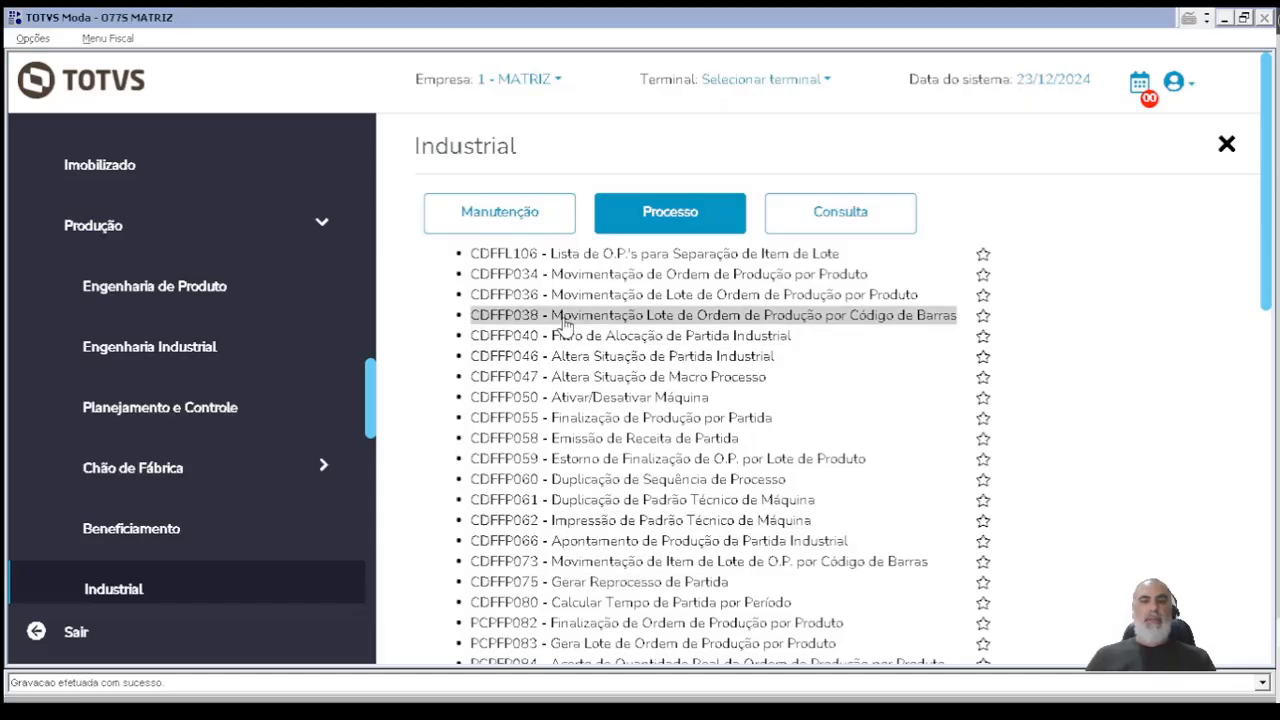
pyautogui.click(540, 214)
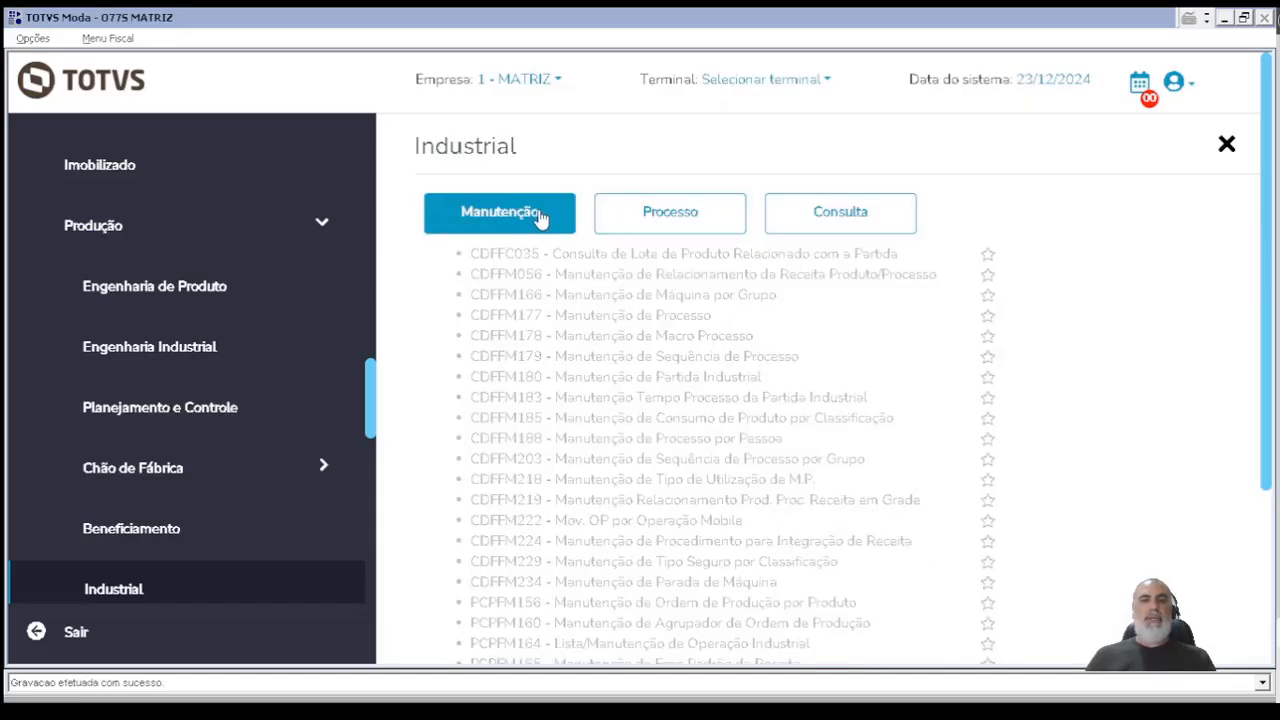
pyautogui.click(590, 601)
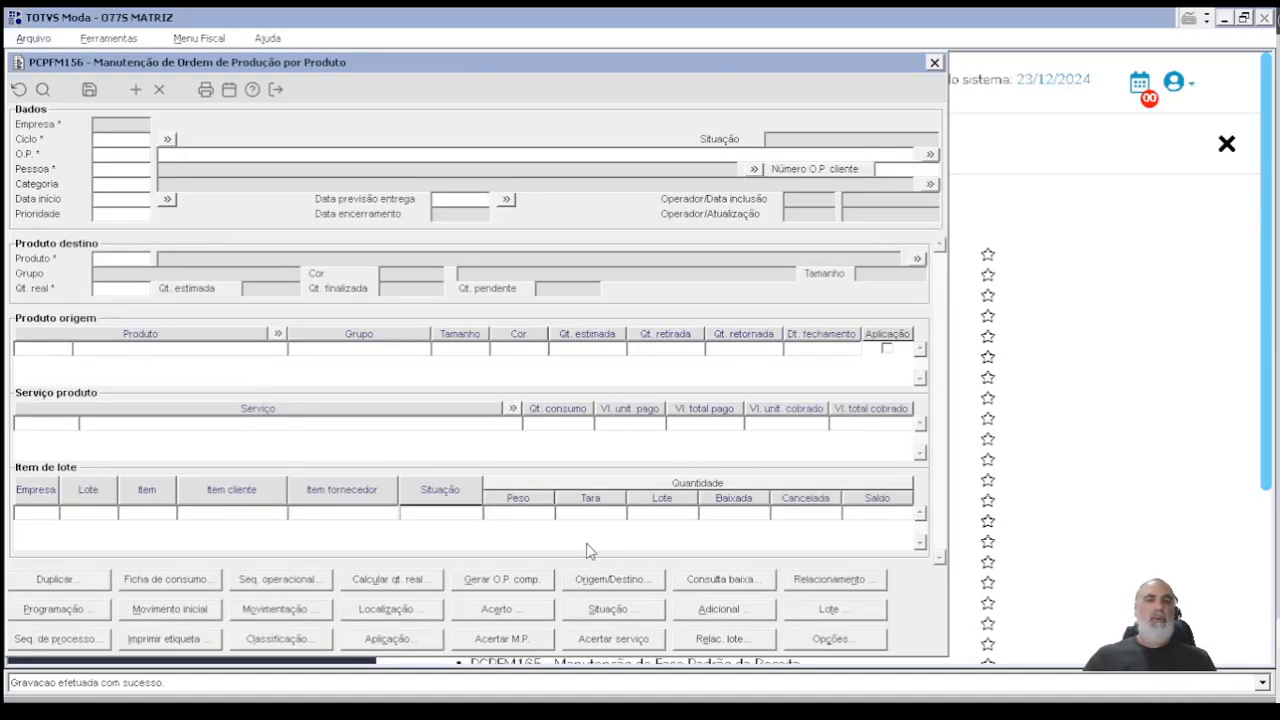
# Step: Create a production order for destination product 1000378 with a real quantity of 100 and save it
pyautogui.press('Tab')
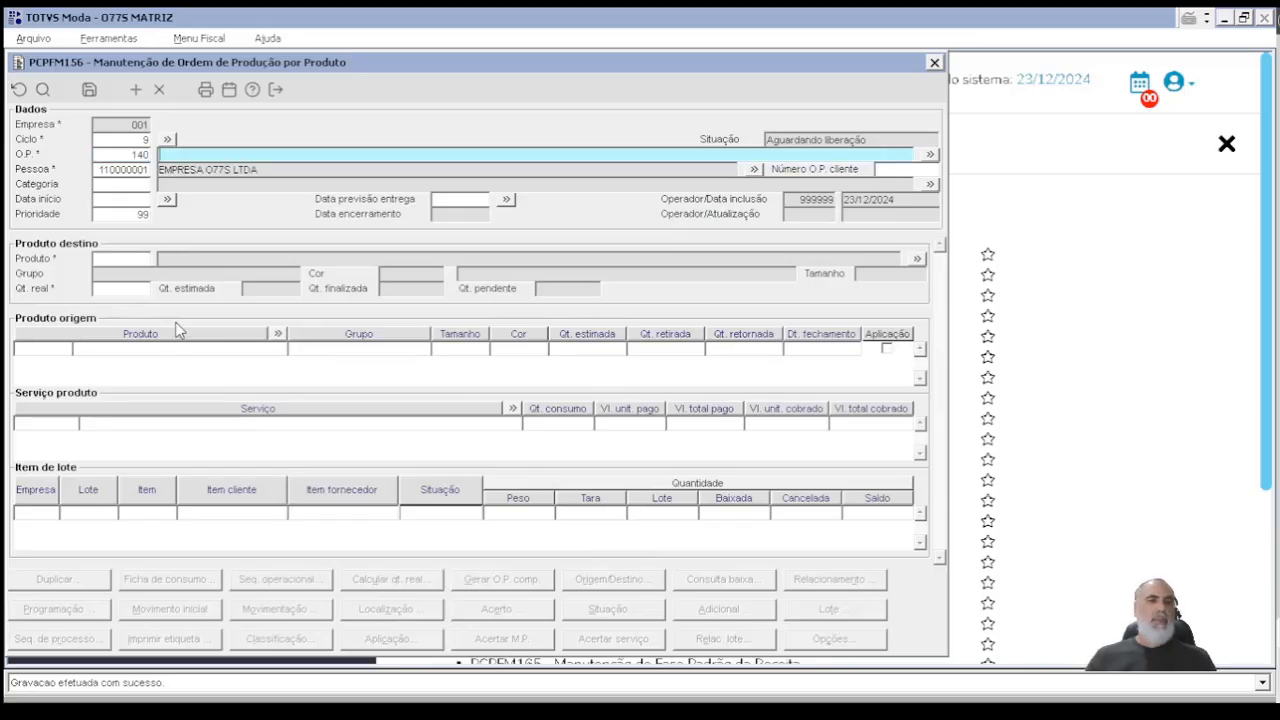
pyautogui.click(130, 259)
pyautogui.write('100')
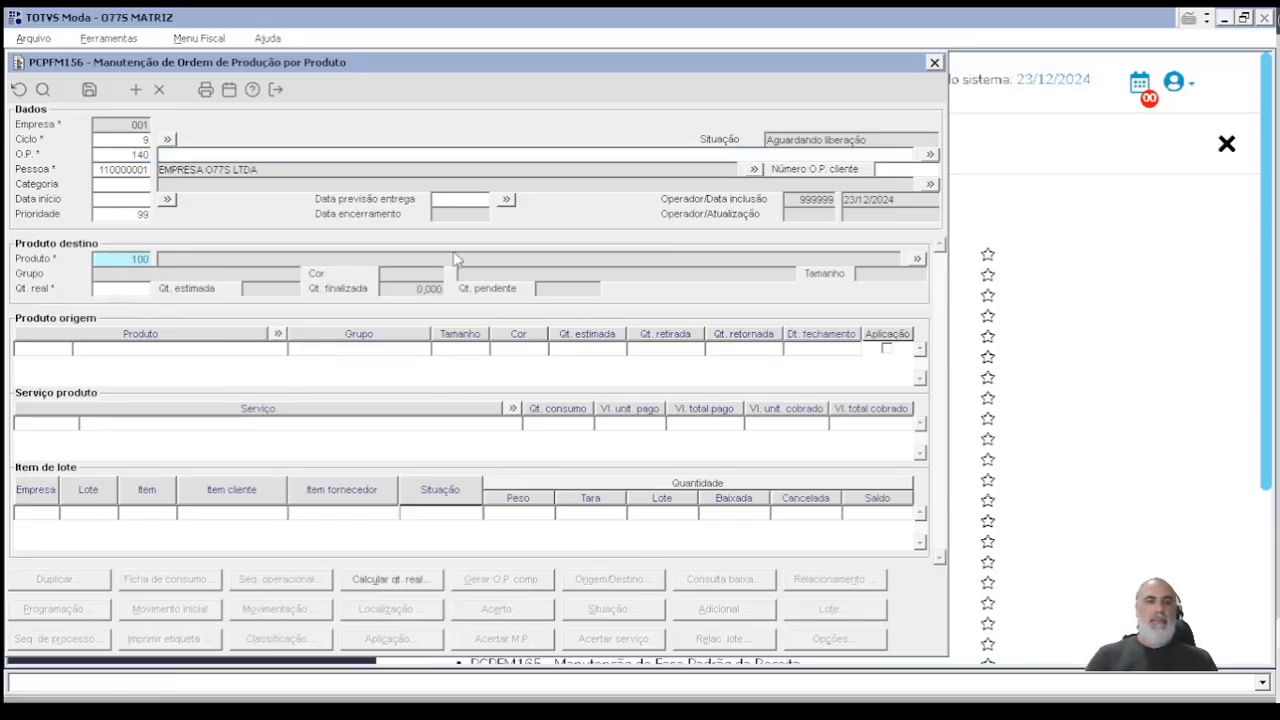
pyautogui.write('0378')
pyautogui.press('Tab')
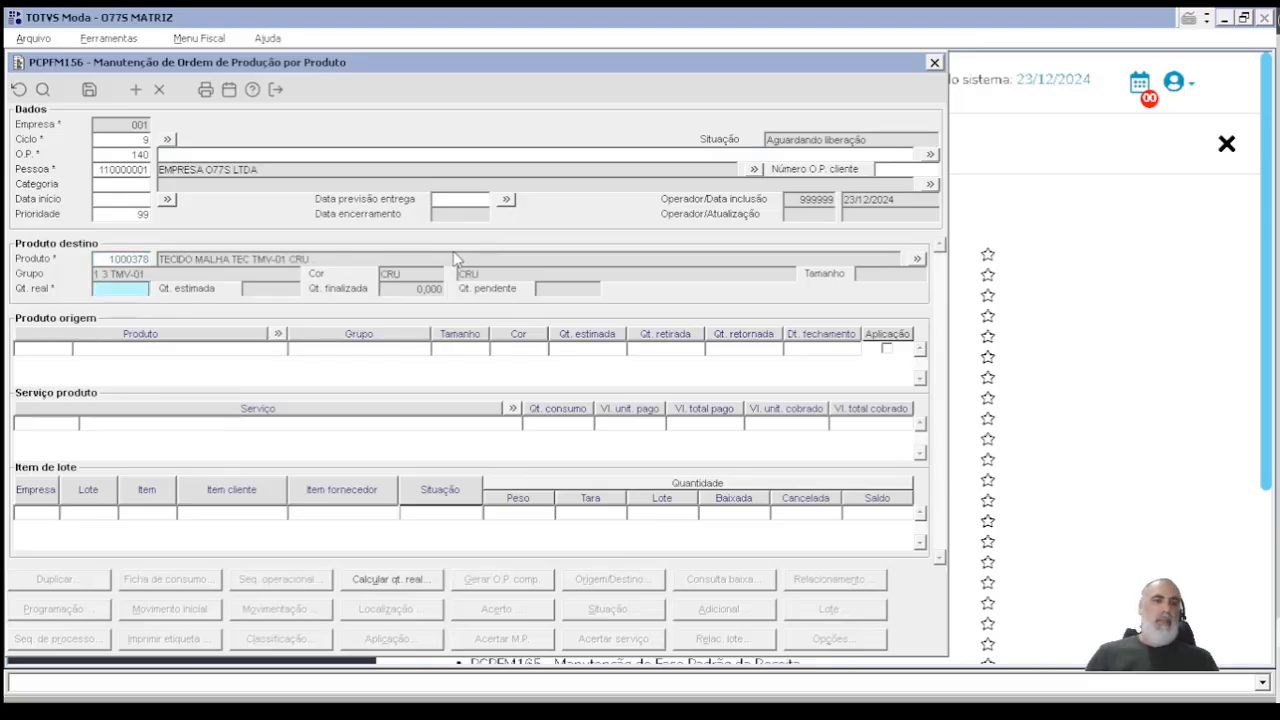
pyautogui.write('100')
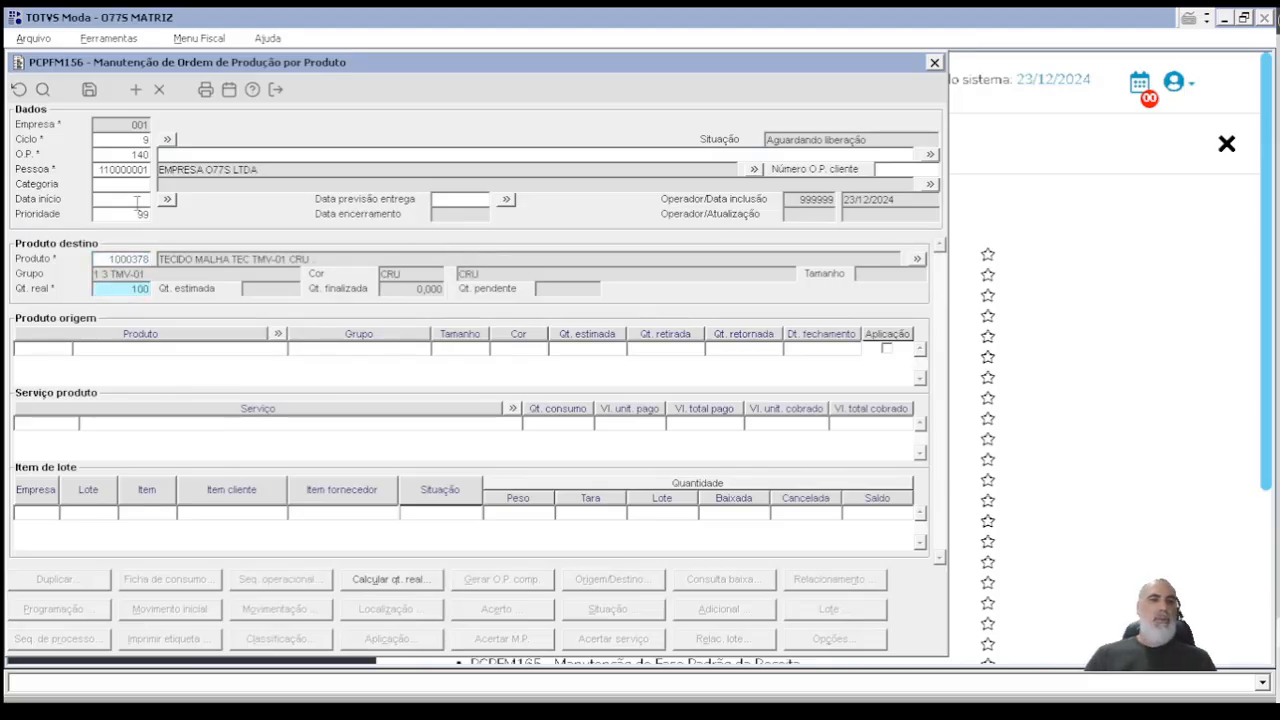
pyautogui.press('Tab')
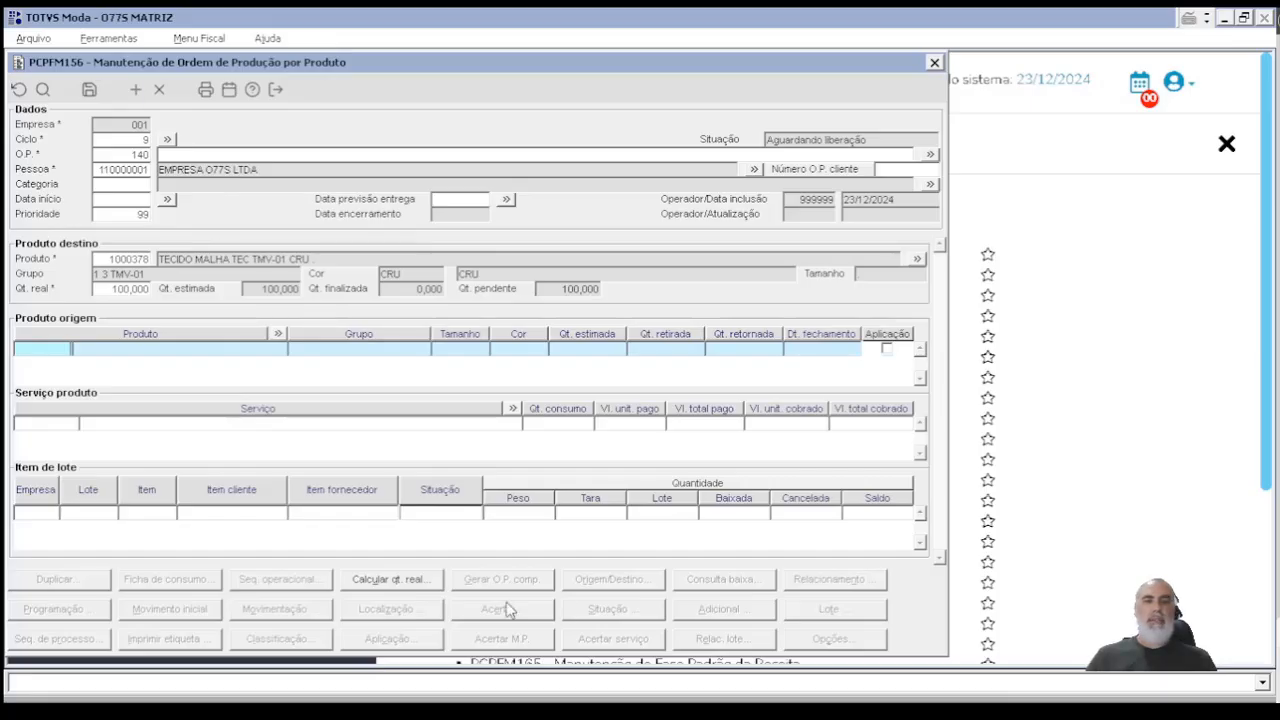
pyautogui.click(90, 90)
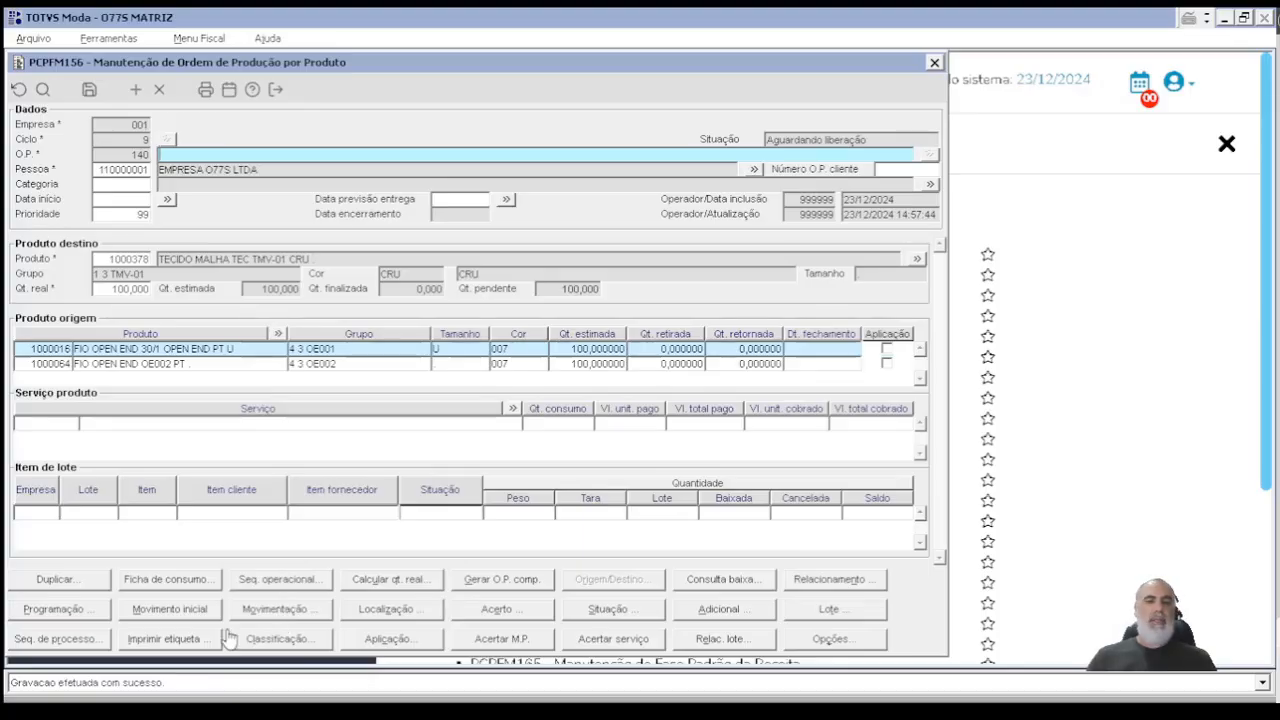
# Step: Run the initial movement of the production order, continuing without a lot in the order
pyautogui.click(194, 609)
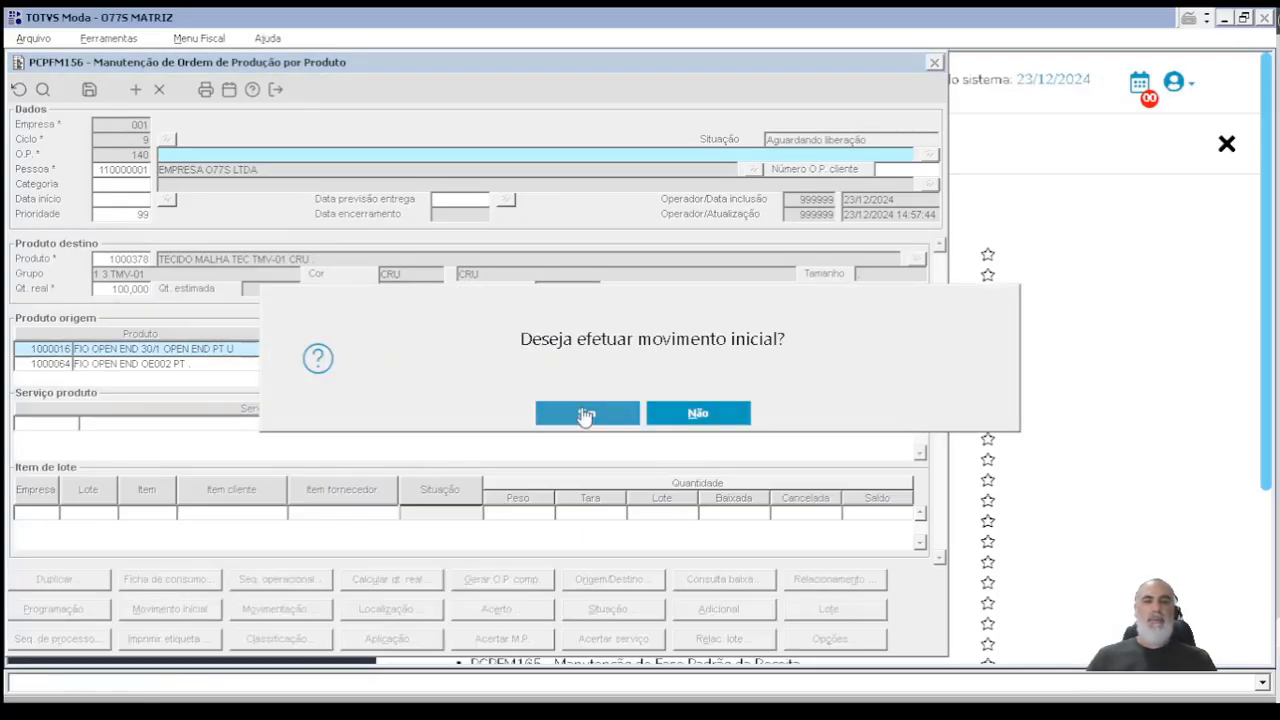
pyautogui.click(586, 413)
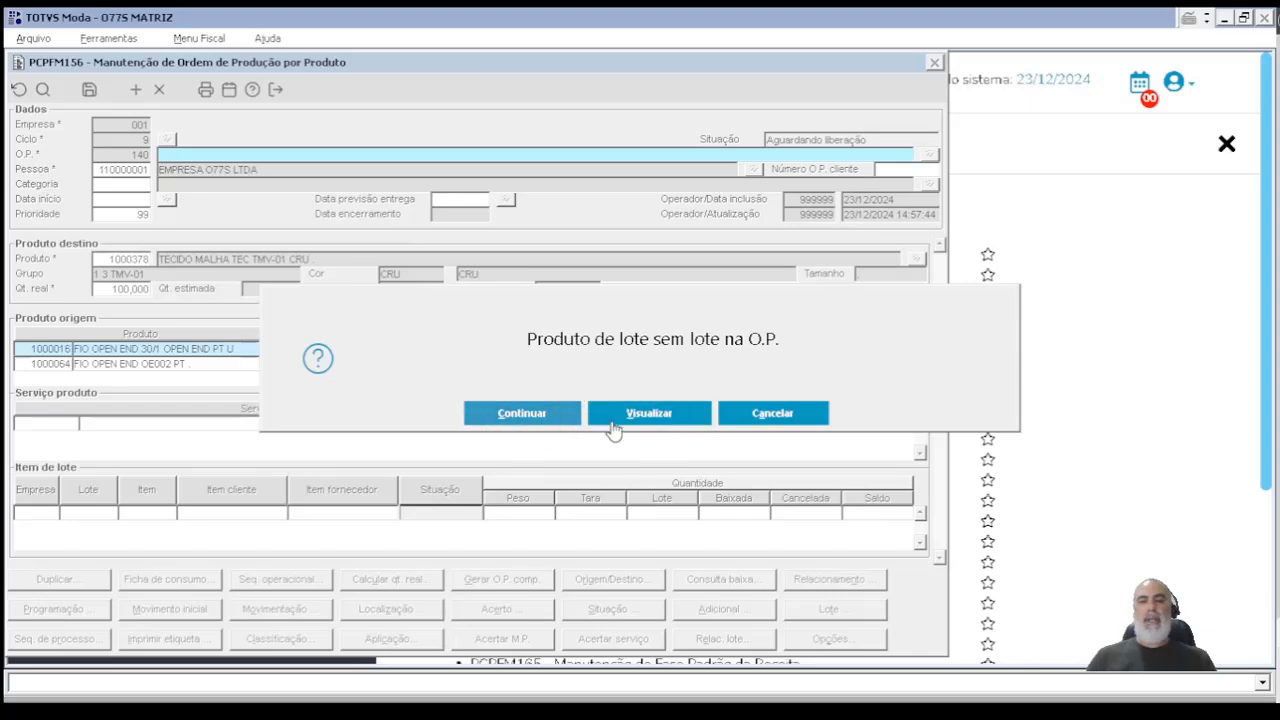
pyautogui.click(532, 413)
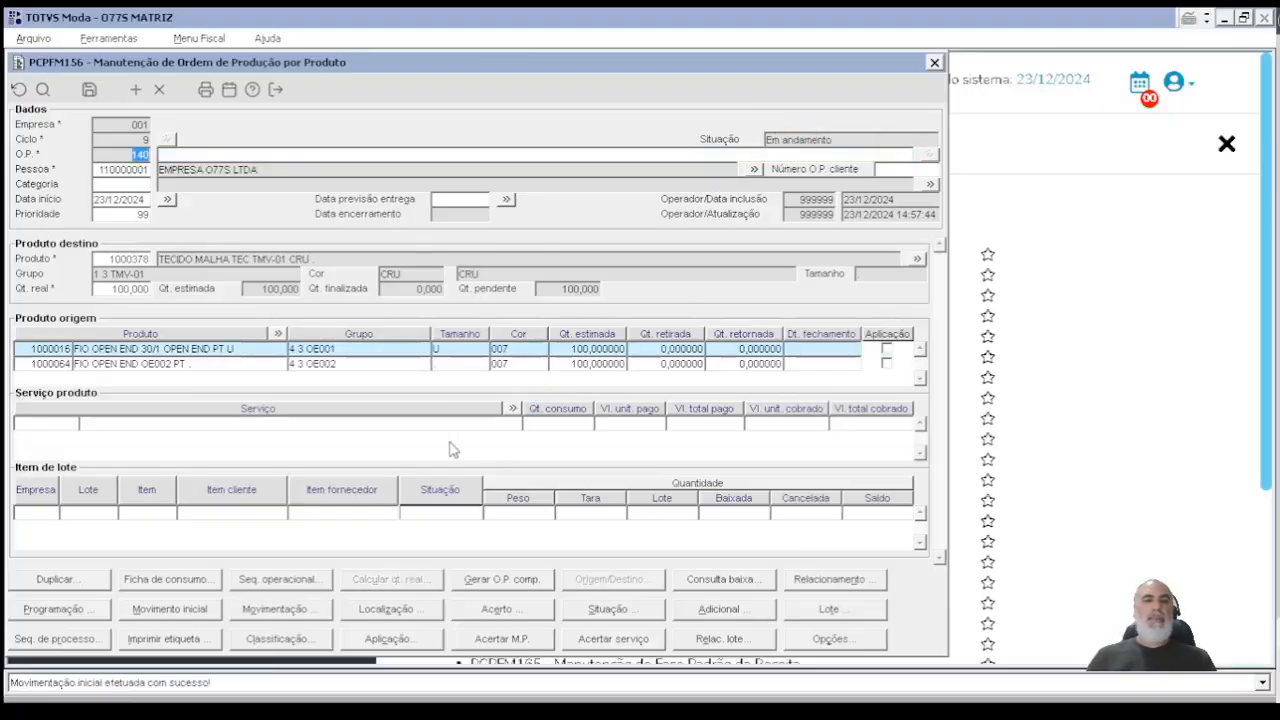
# Step: Reopen the new production order in PCPFM156 and open its lot maintenance, PCPFM158
pyautogui.press('Escape')
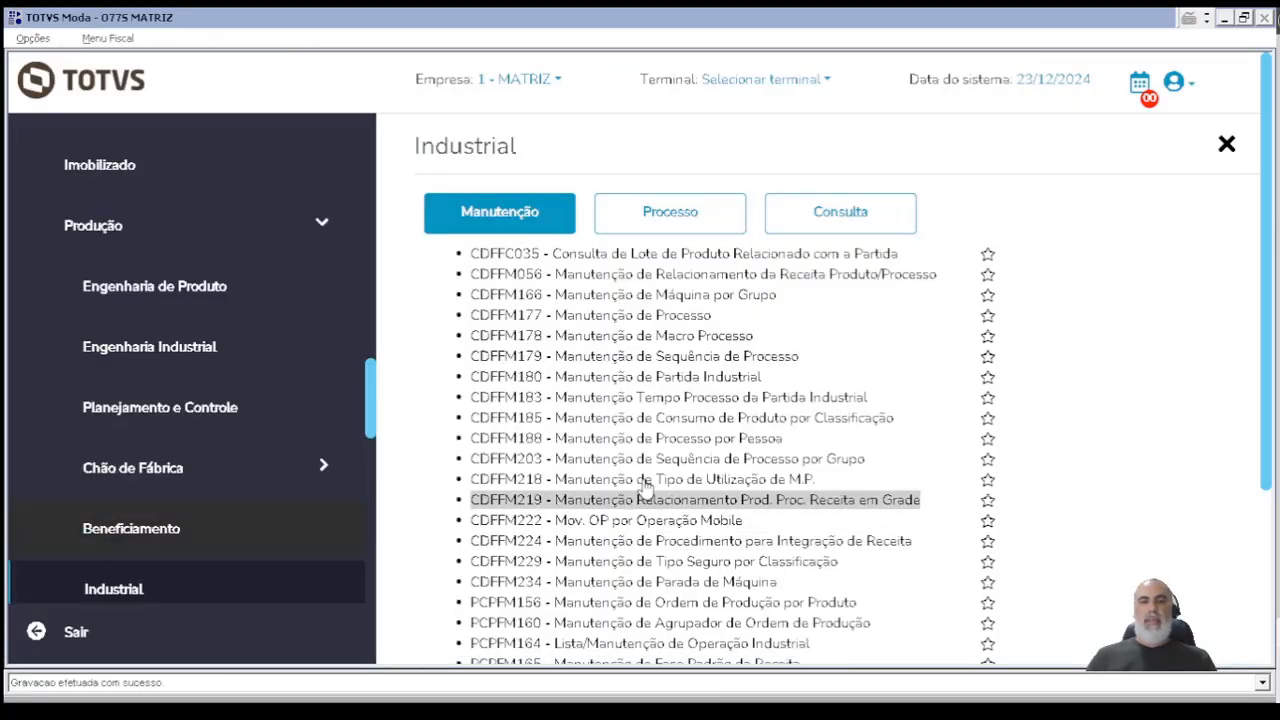
pyautogui.click(580, 602)
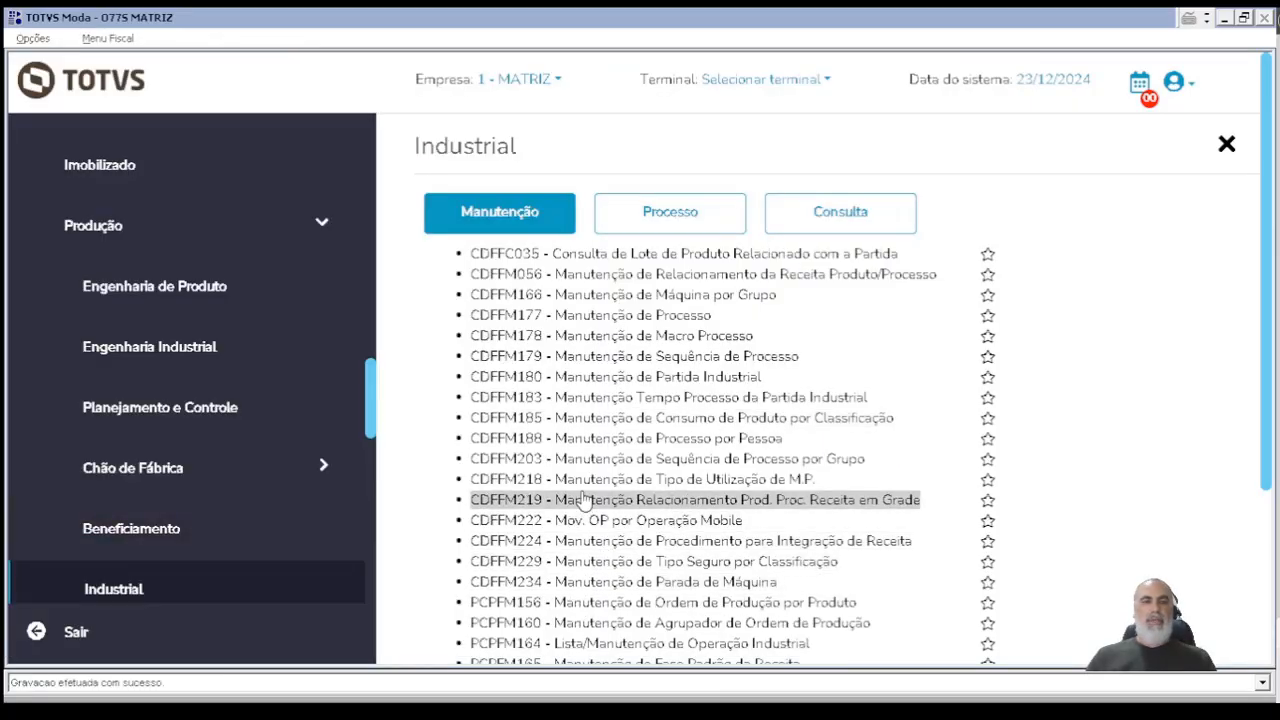
pyautogui.write('140')
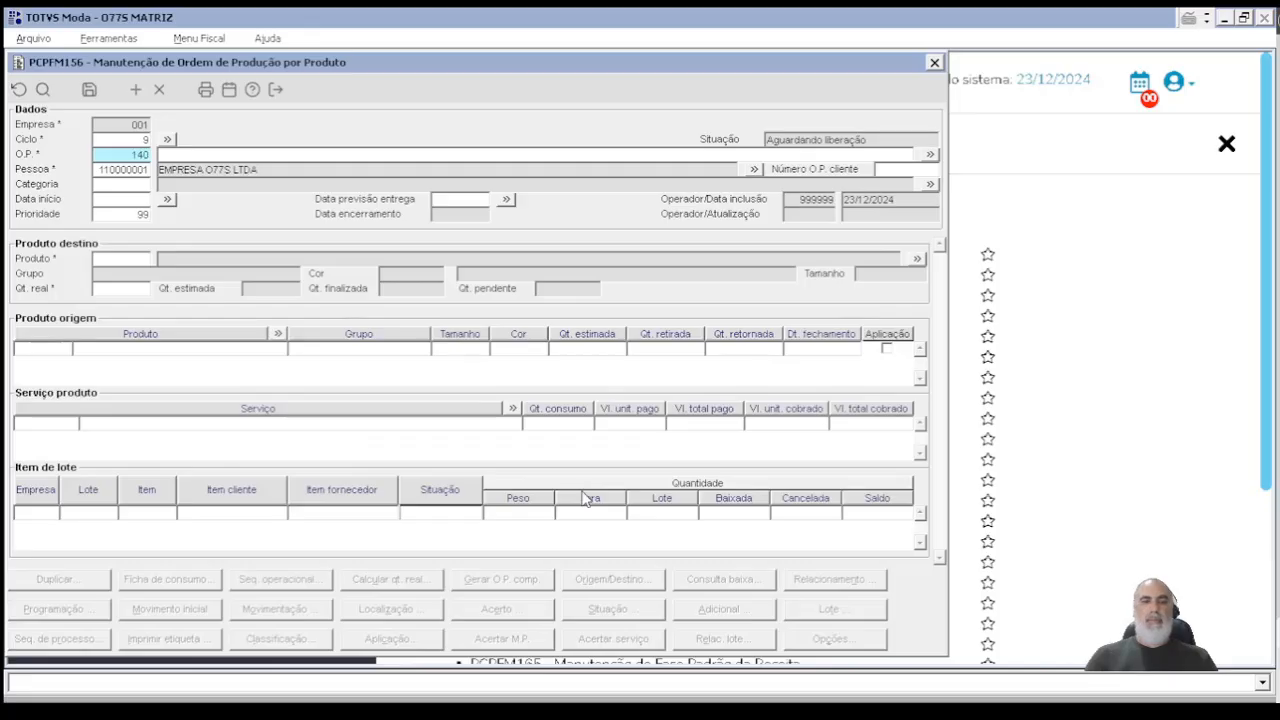
pyautogui.press('Tab')
pyautogui.click(851, 598)
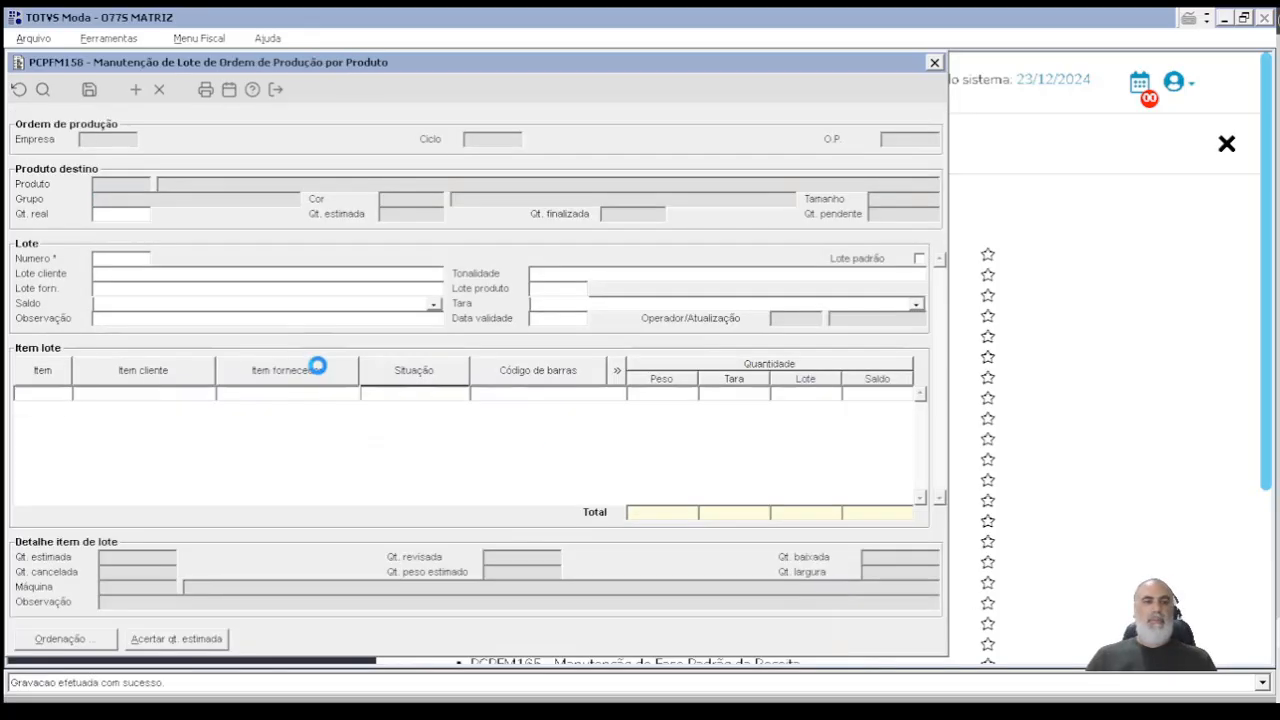
# Step: Try to register a lot item with weight 20 and lot quantity 20, and close both maintenance windows
pyautogui.click(688, 395)
pyautogui.write('20')
pyautogui.press('Tab')
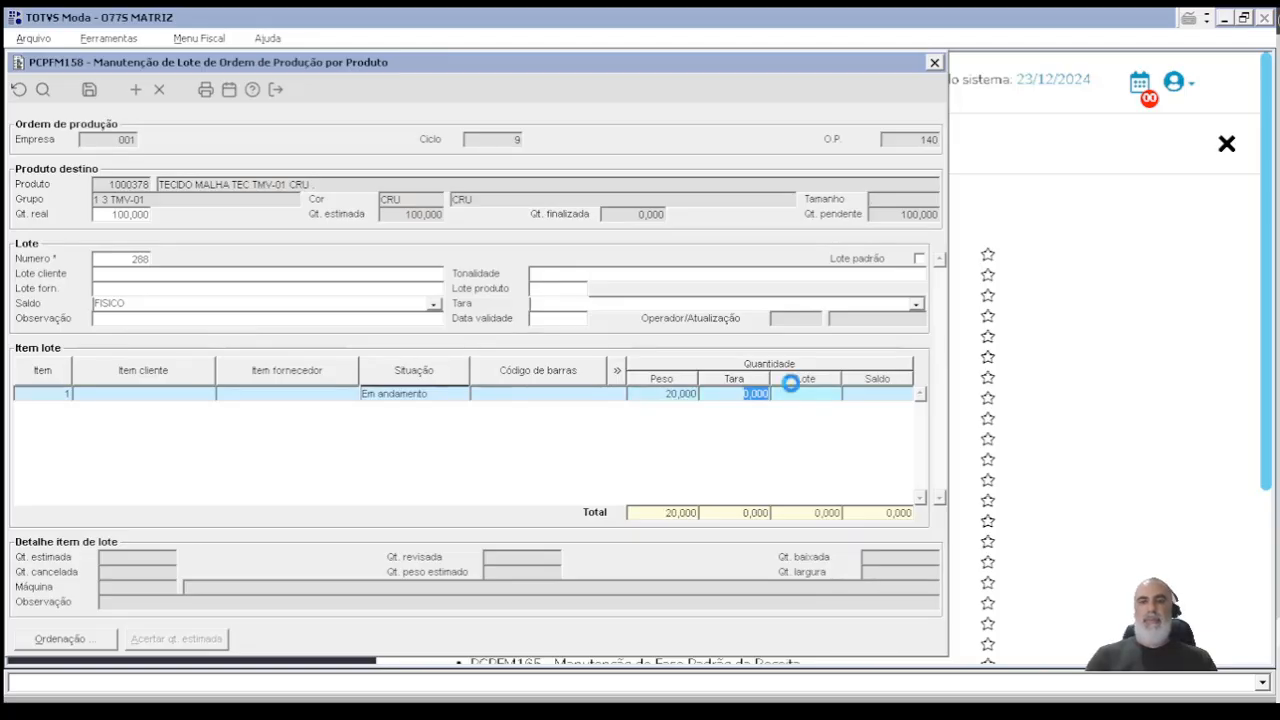
pyautogui.click(790, 390)
pyautogui.write('20')
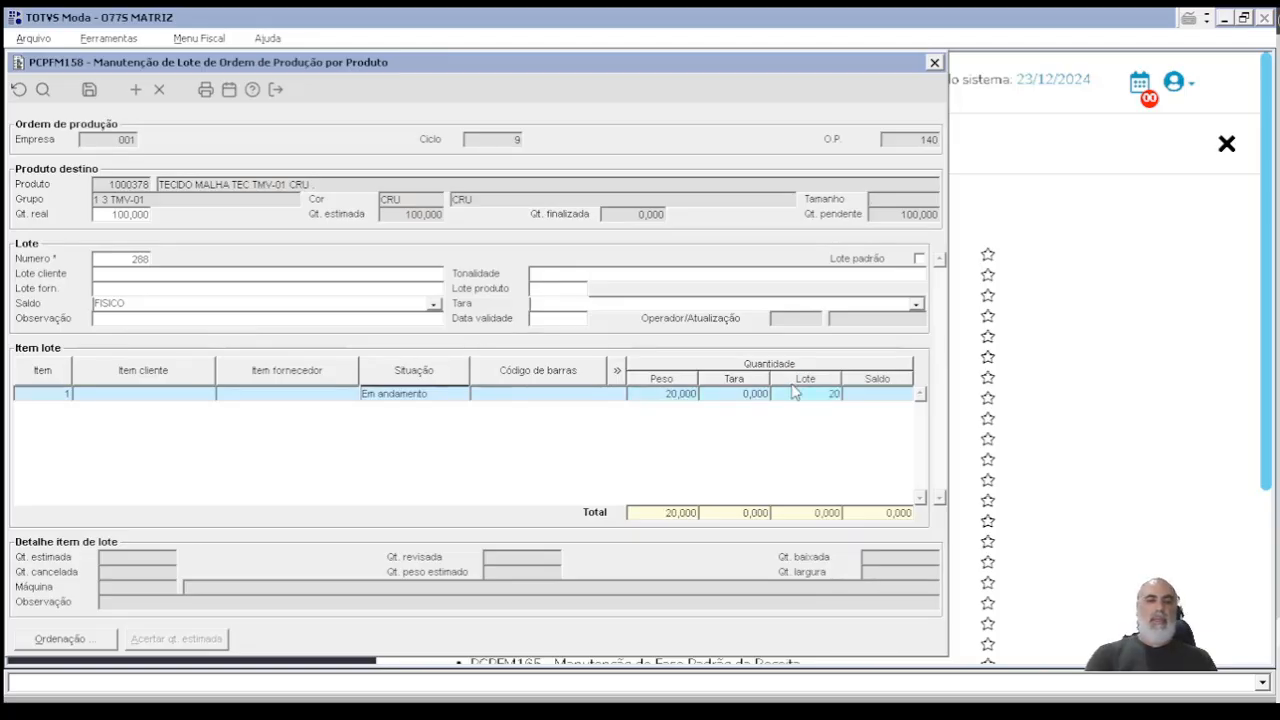
pyautogui.press('Tab')
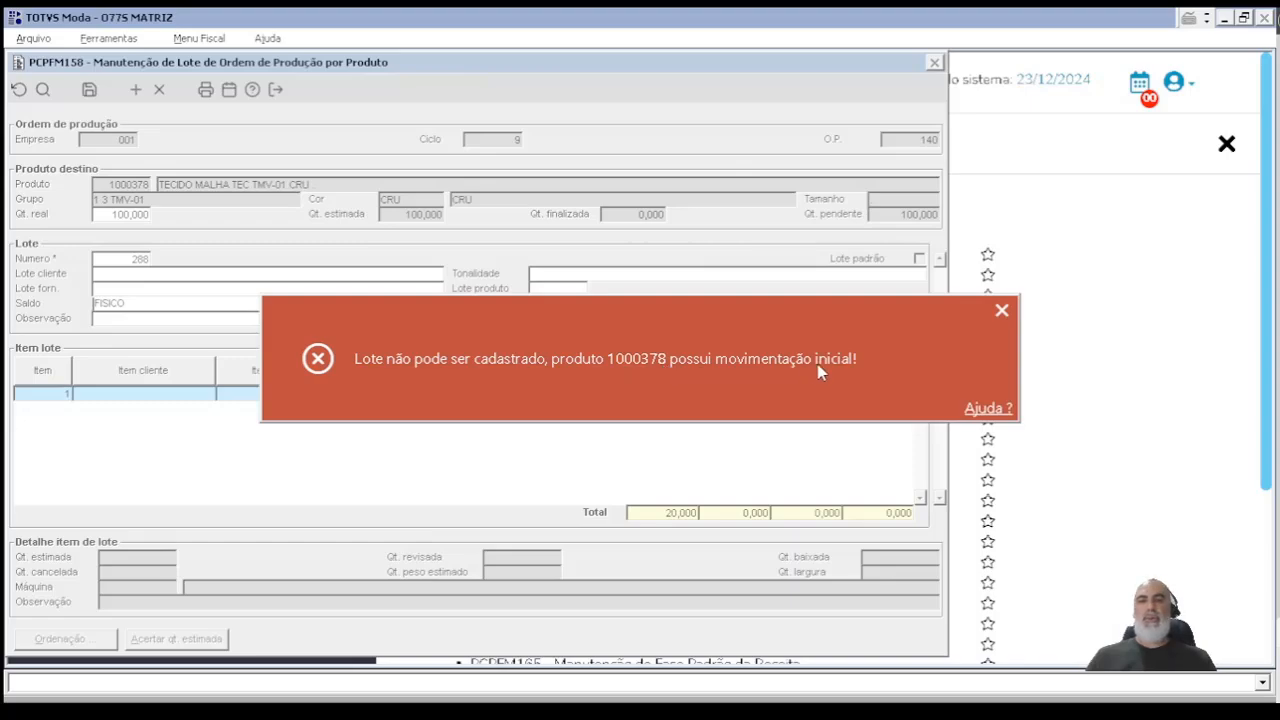
pyautogui.press('Escape')
pyautogui.press('Escape')
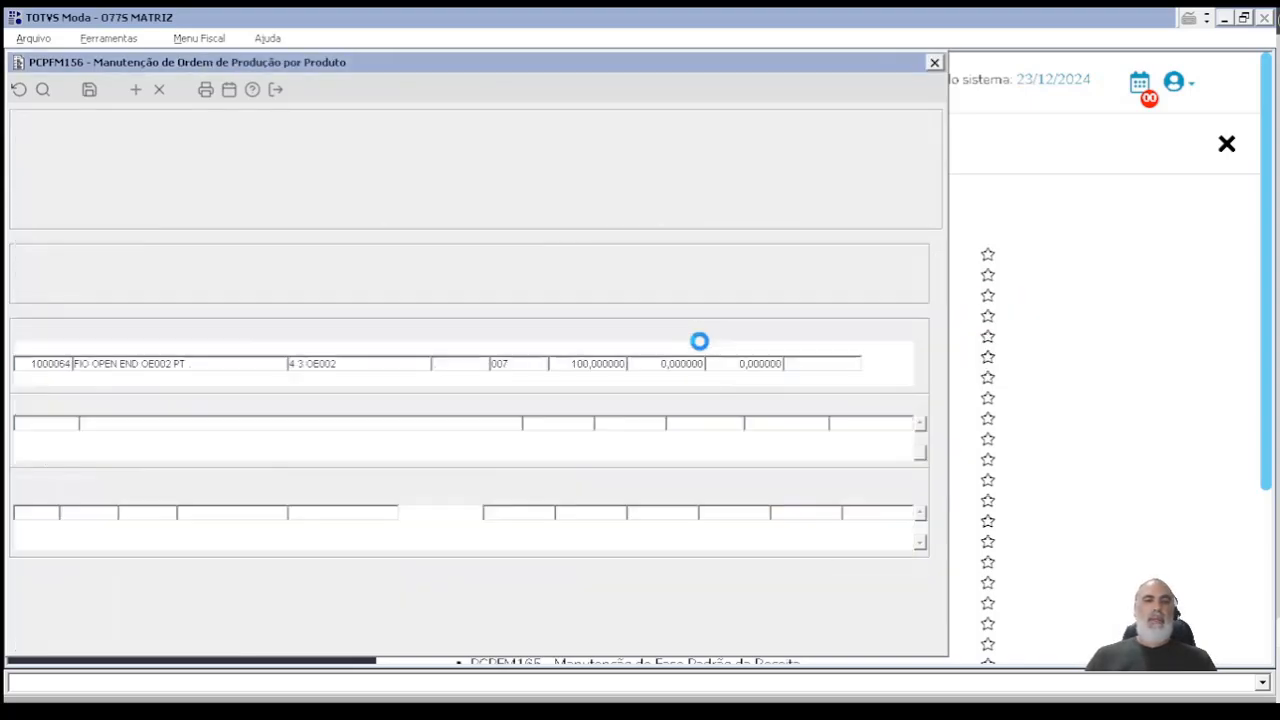
pyautogui.press('Escape')
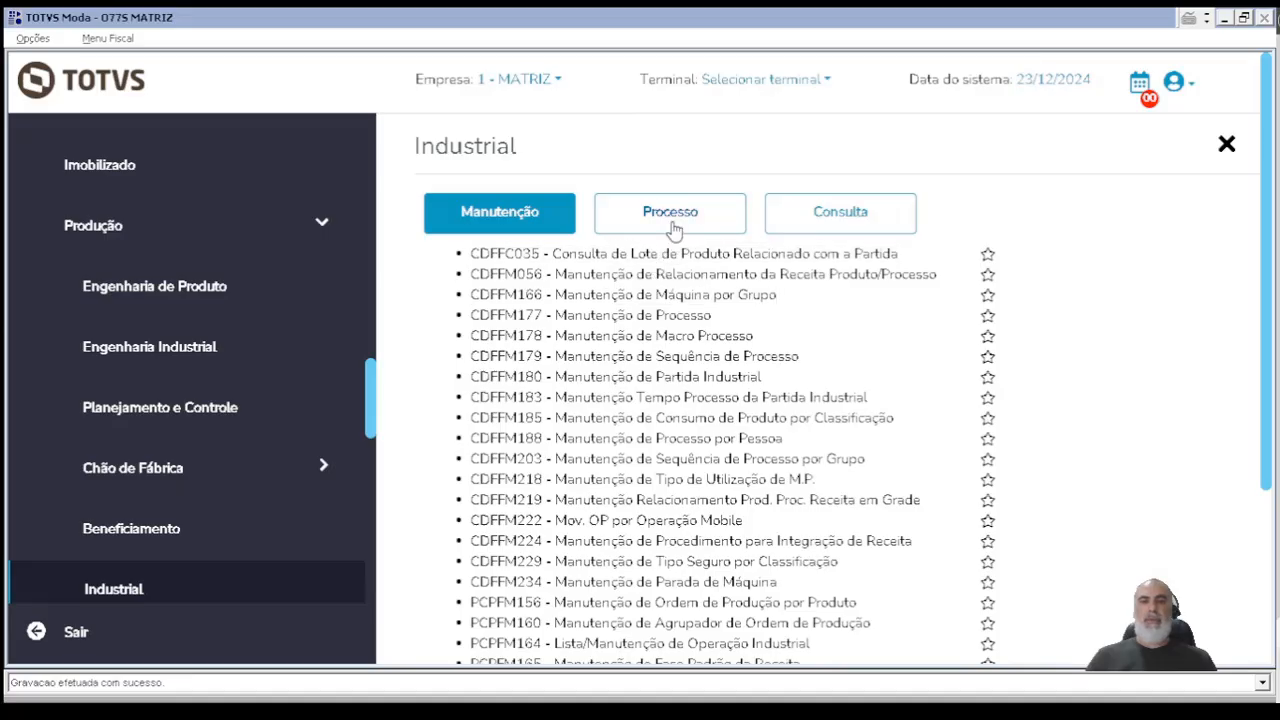
# Step: Open PCPFP083 - Gera Lote de Ordem de Produção por Produto for the new production order and assign a new lot number
pyautogui.click(620, 214)
pyautogui.click(630, 644)
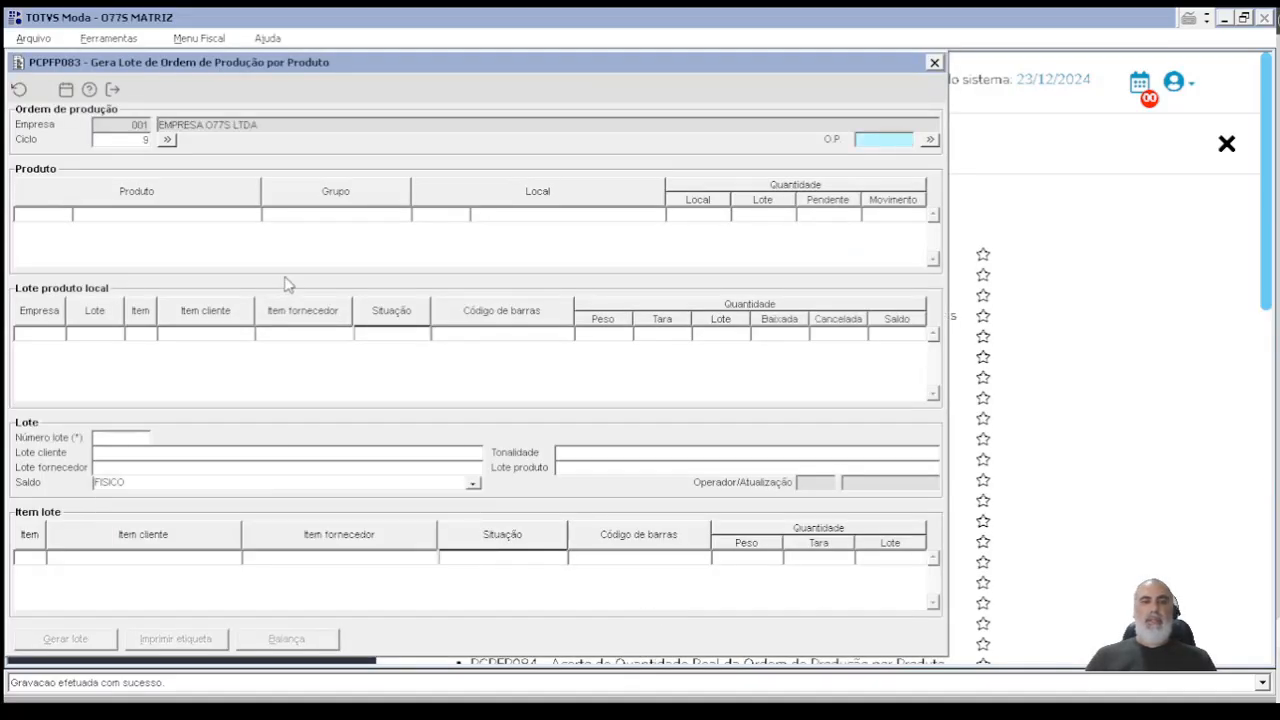
pyautogui.press('Tab')
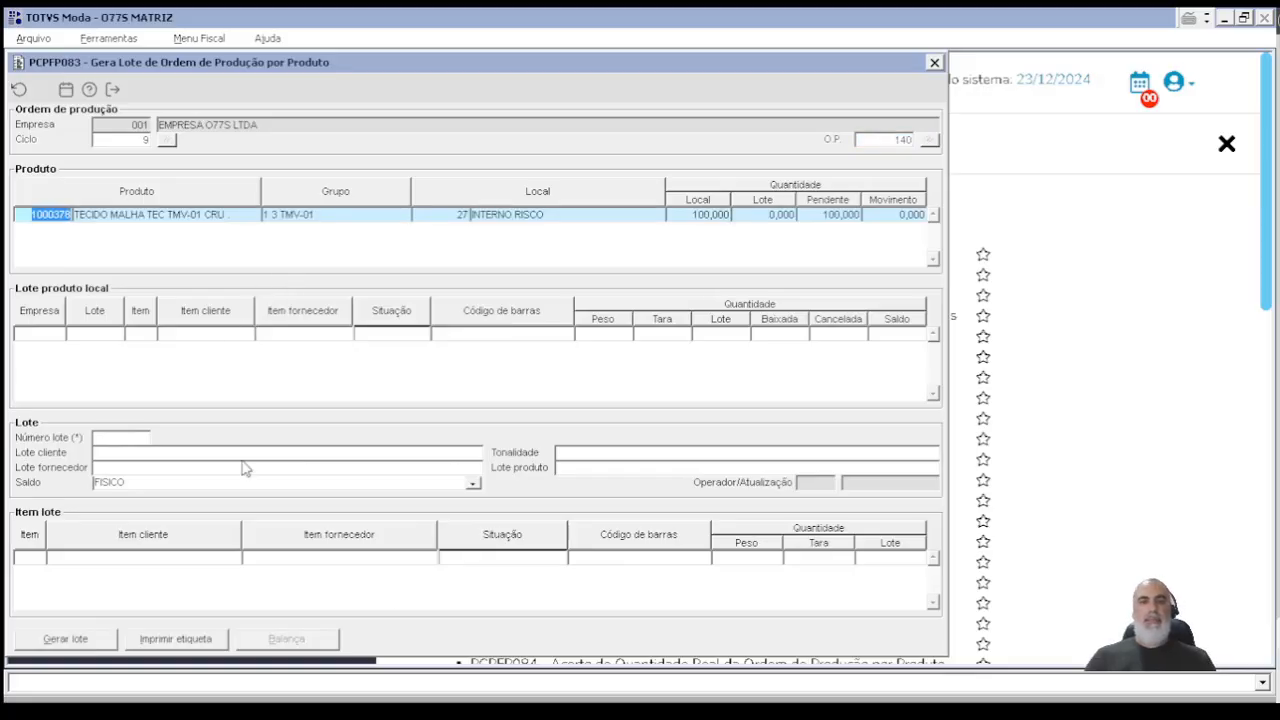
pyautogui.click(133, 437)
pyautogui.press('Return')
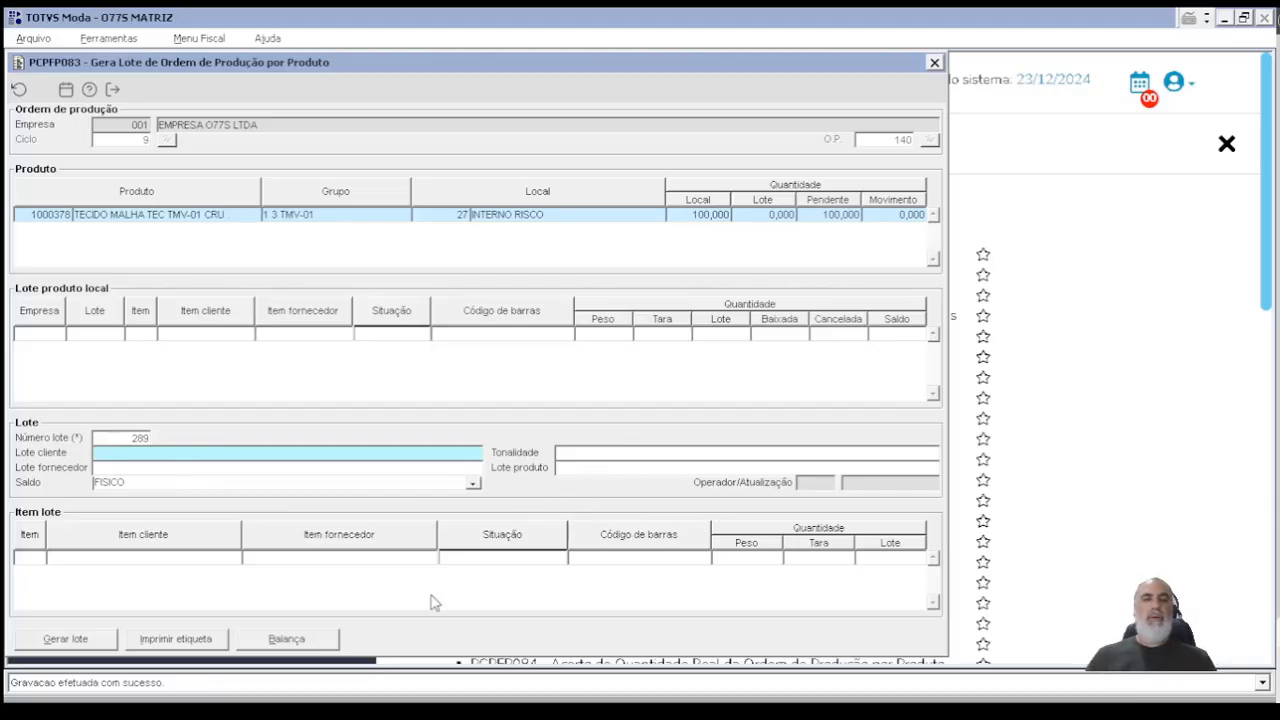
# Step: Fill in lot item 1 with weight 20, tare 0 and lot quantity 20
pyautogui.click(748, 556)
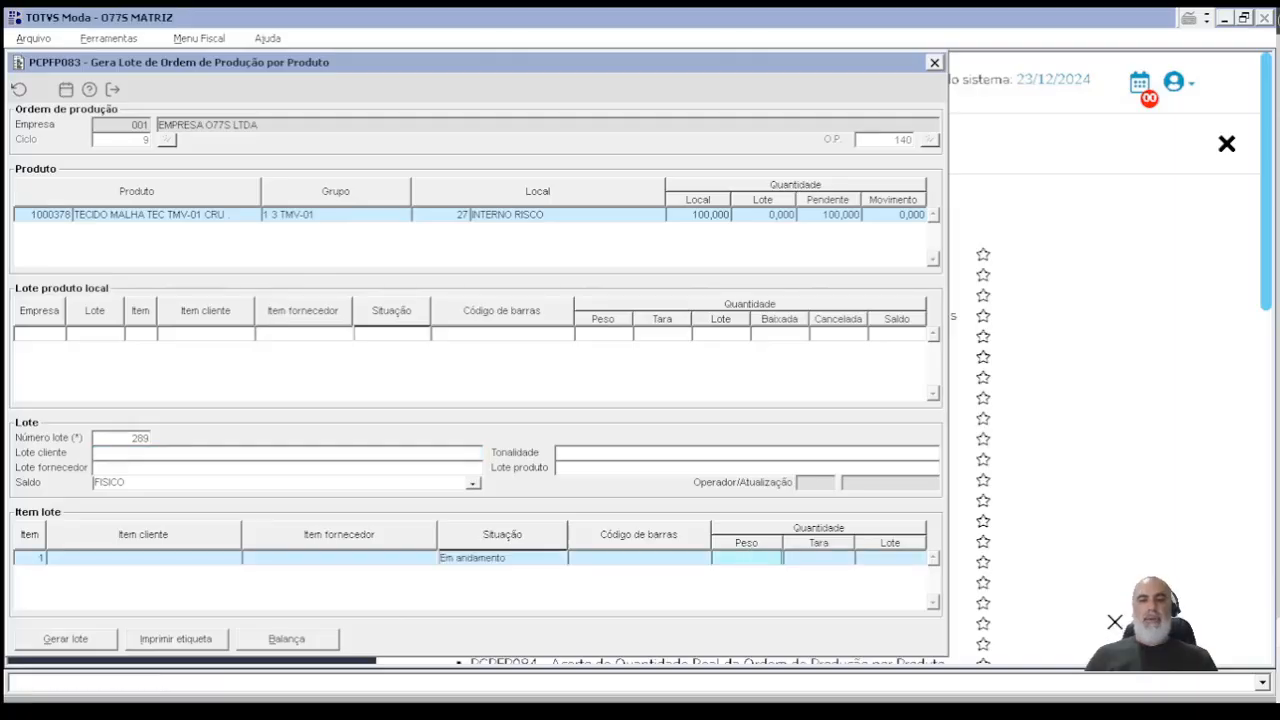
pyautogui.write('20')
pyautogui.press('Tab')
pyautogui.press('Tab')
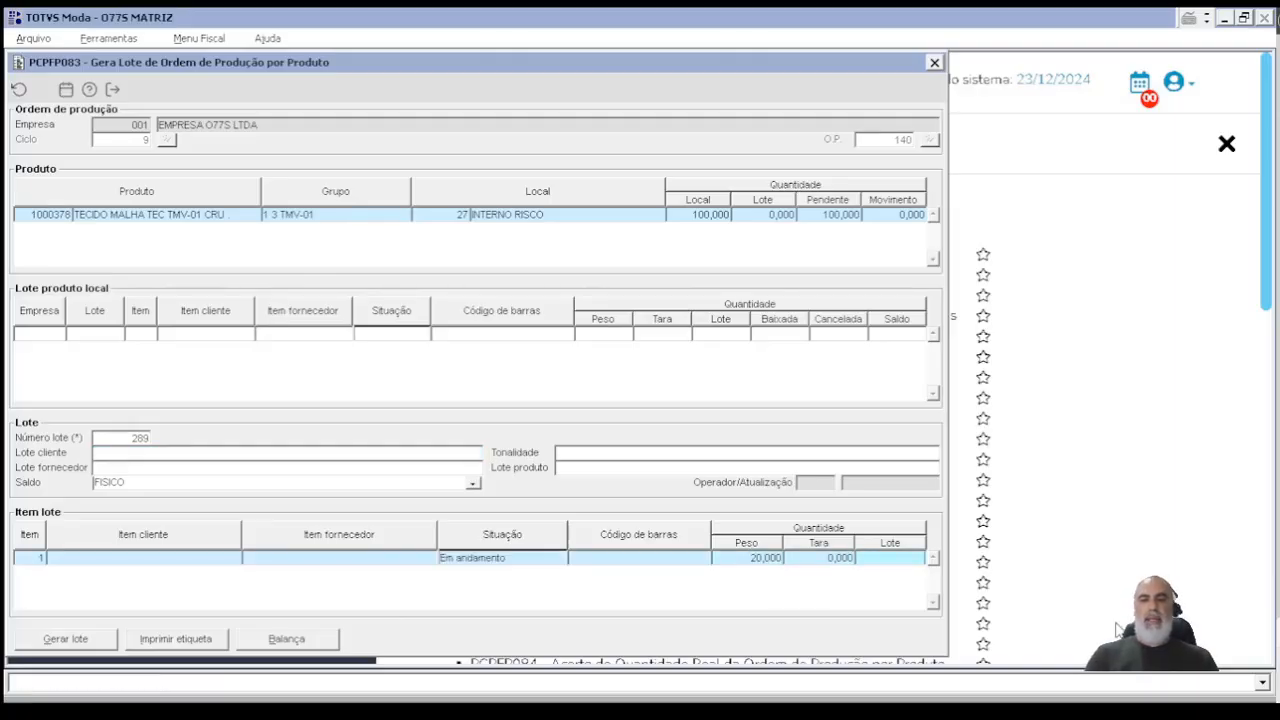
pyautogui.press('Tab')
# Step: Fill in lot items 2, 3 and 4, each with weight 20, tare 0 and lot quantity 20
pyautogui.write('2')
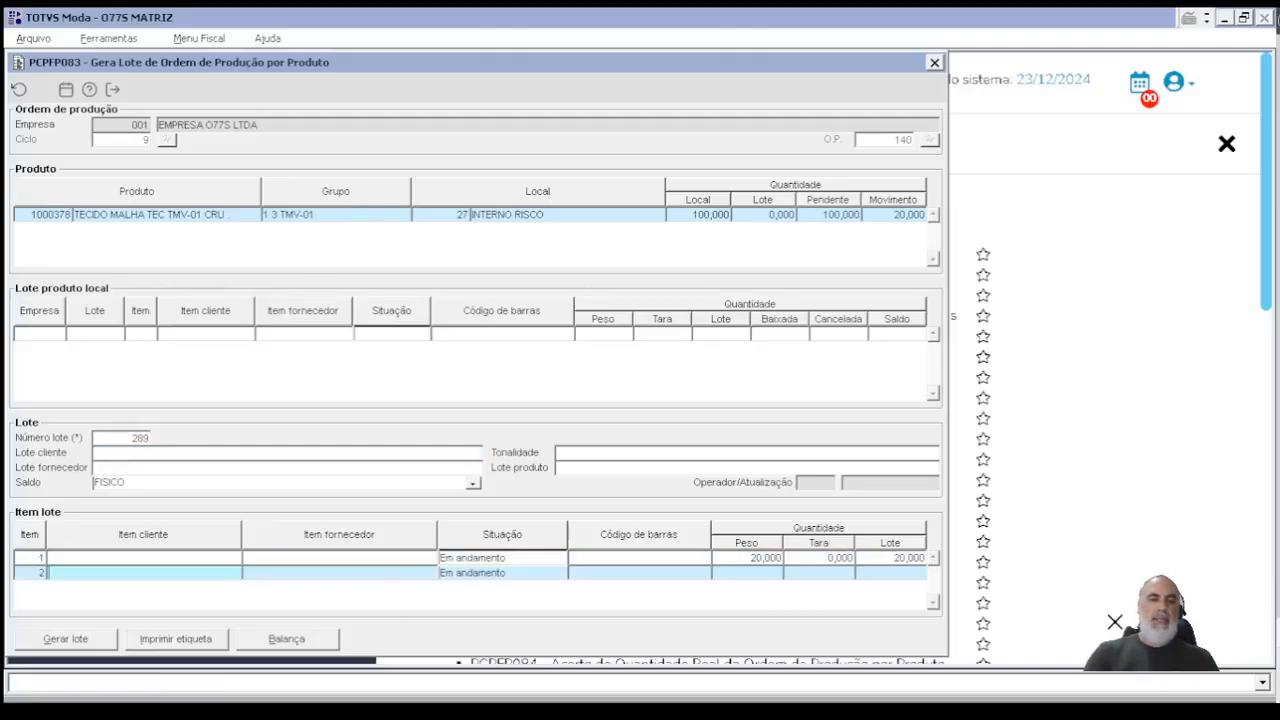
pyautogui.write('0')
pyautogui.press('Tab')
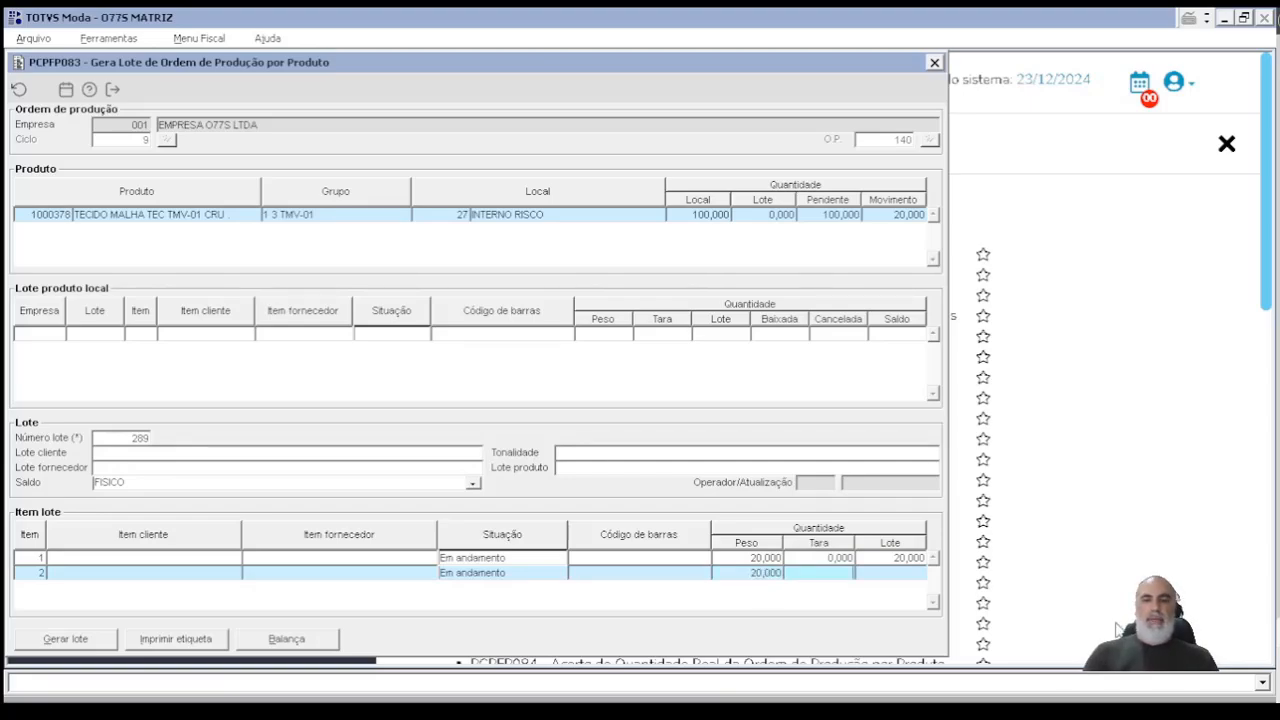
pyautogui.press('Down')
pyautogui.press('Down')
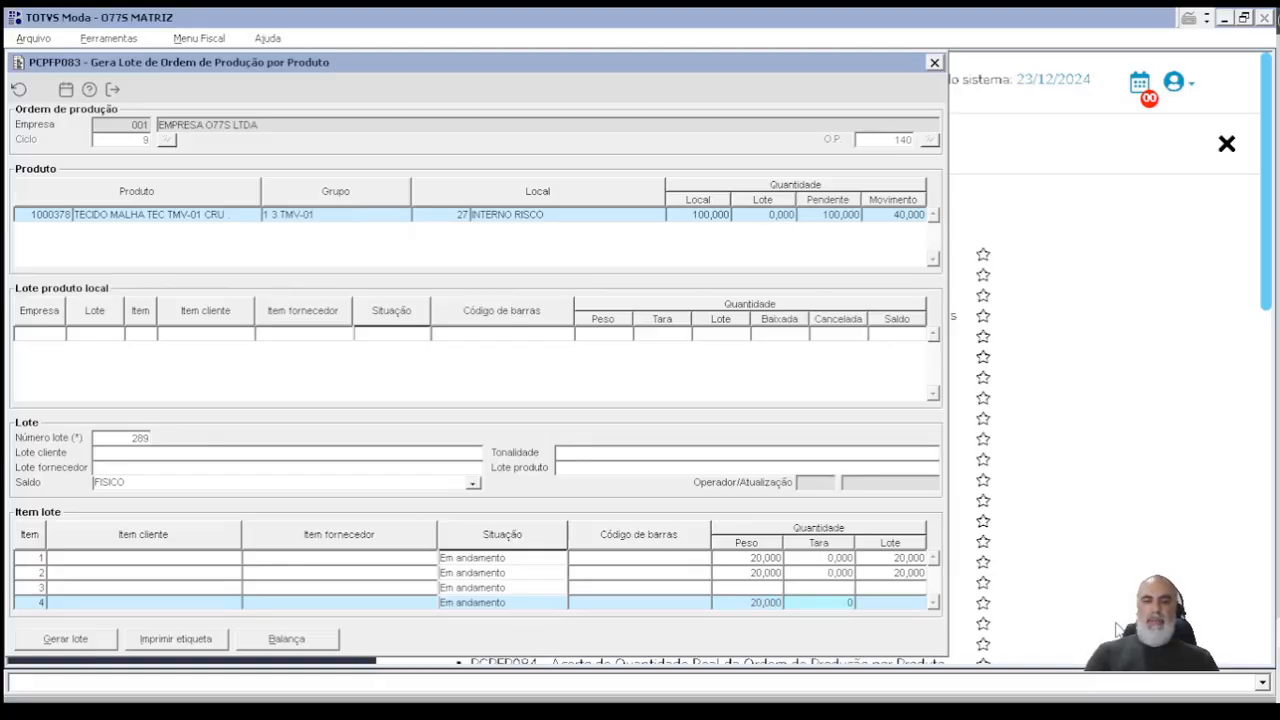
pyautogui.press('Up')
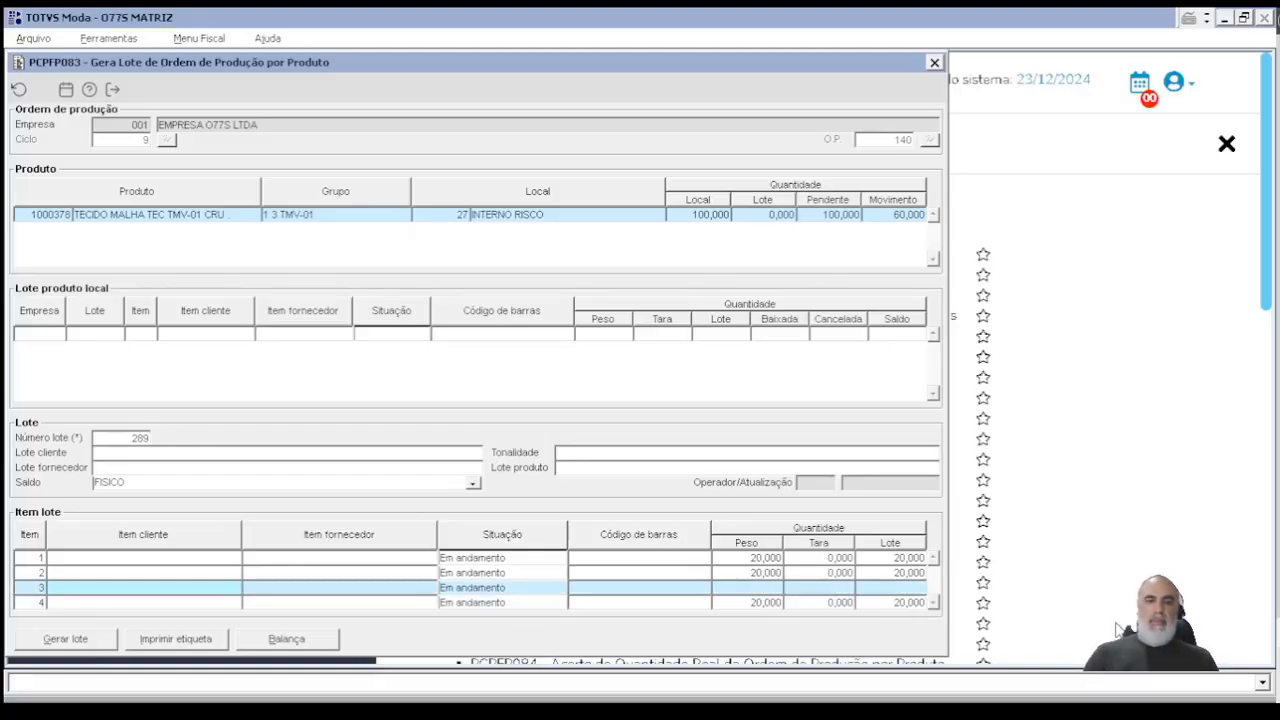
pyautogui.write('20')
pyautogui.press('Tab')
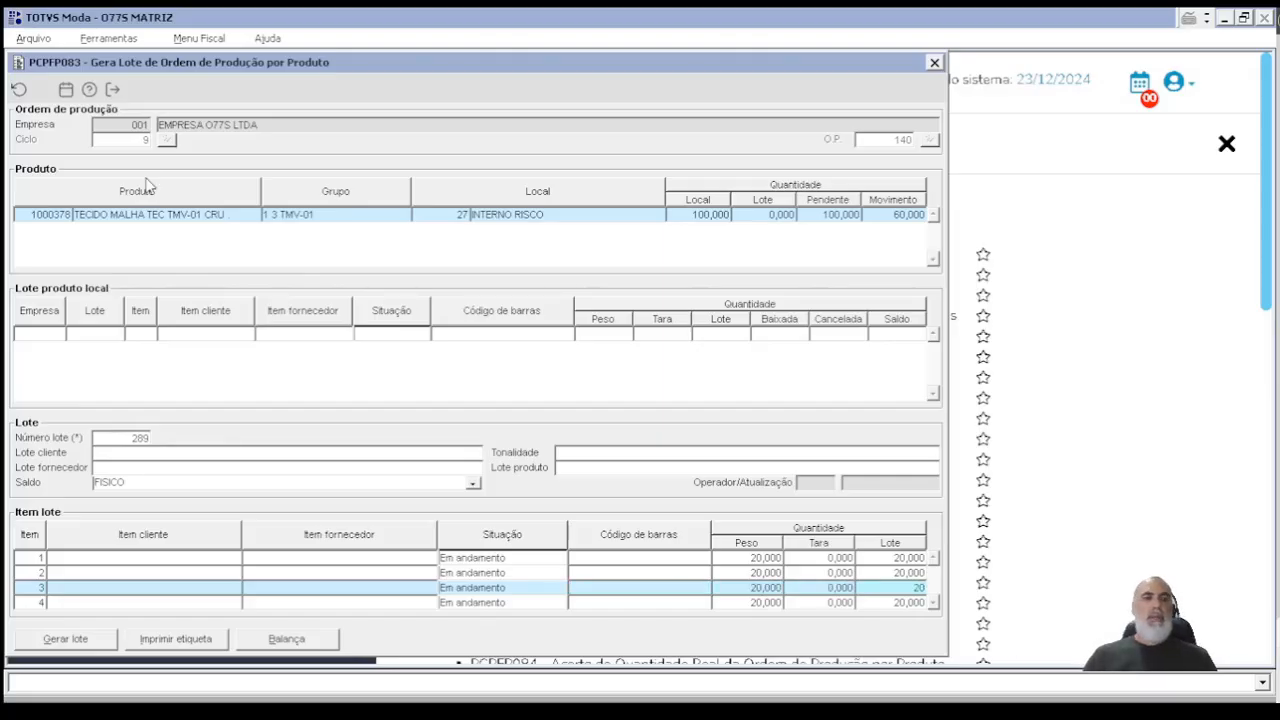
# Step: Generate the lot with its four items and check the product's lot quantity
pyautogui.click(86, 644)
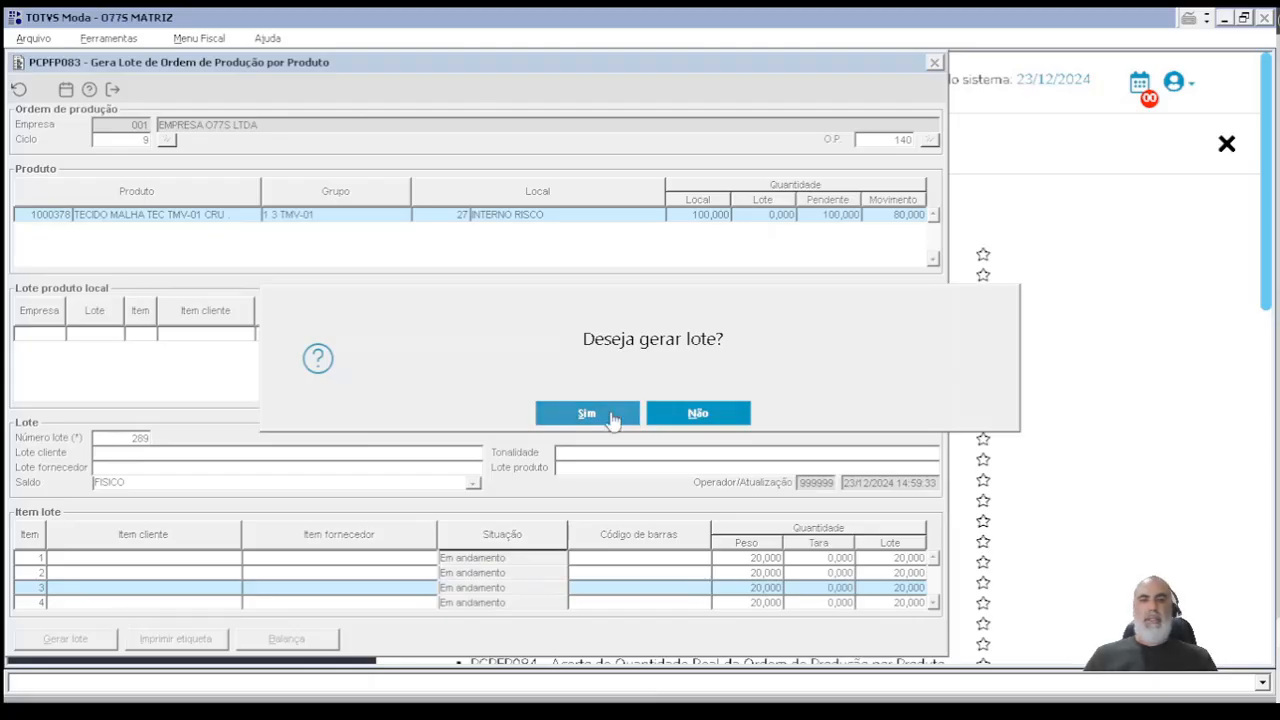
pyautogui.click(590, 413)
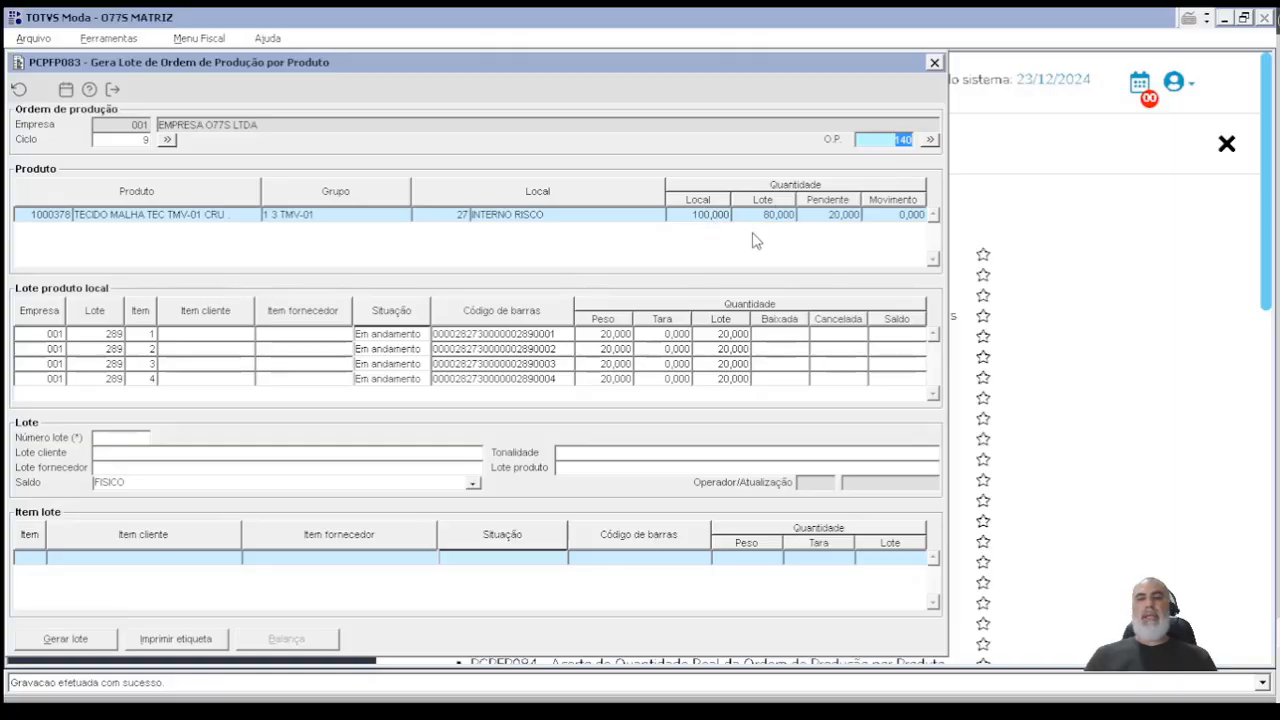
pyautogui.click(762, 214)
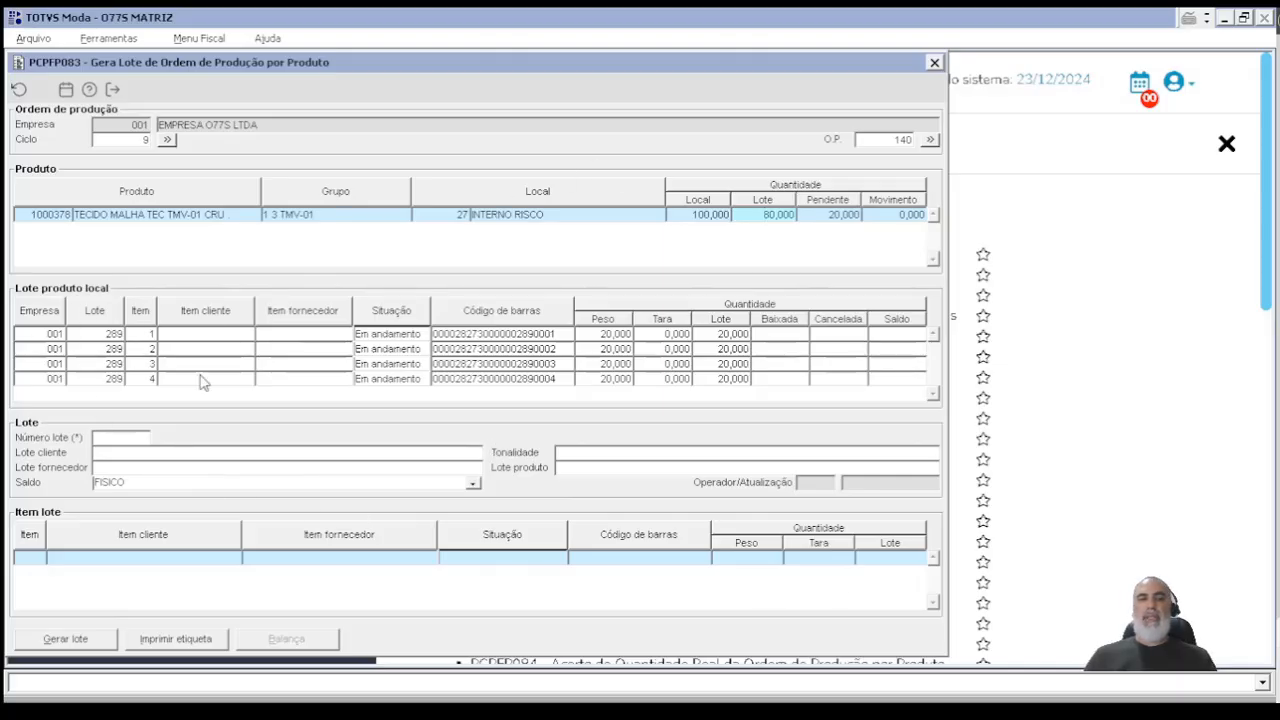
pyautogui.click(124, 439)
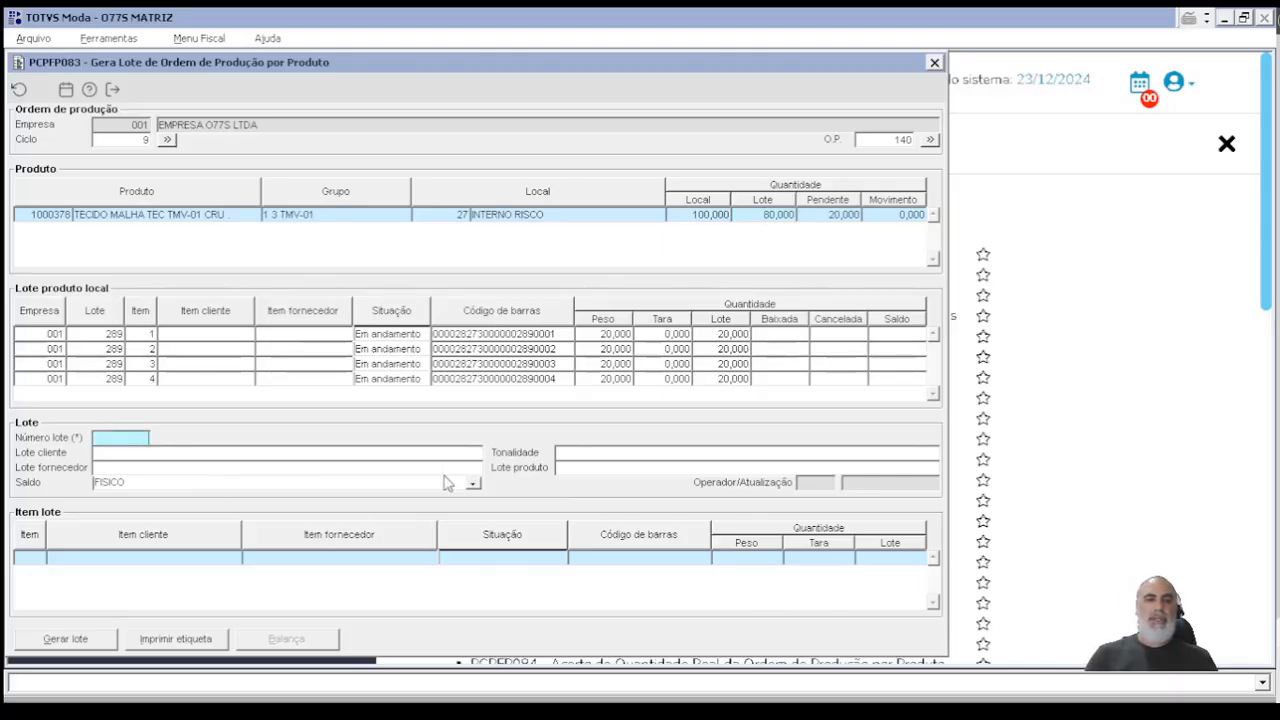
pyautogui.write('289')
pyautogui.press('Tab')
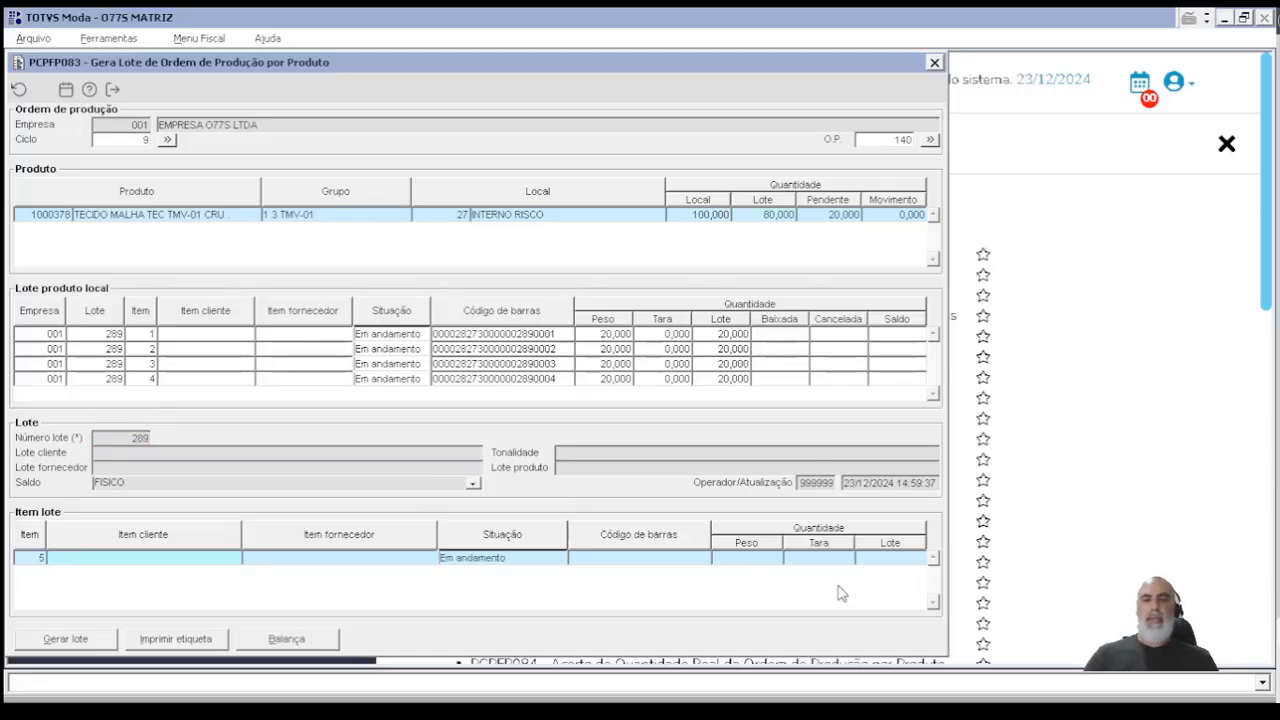
pyautogui.click(771, 558)
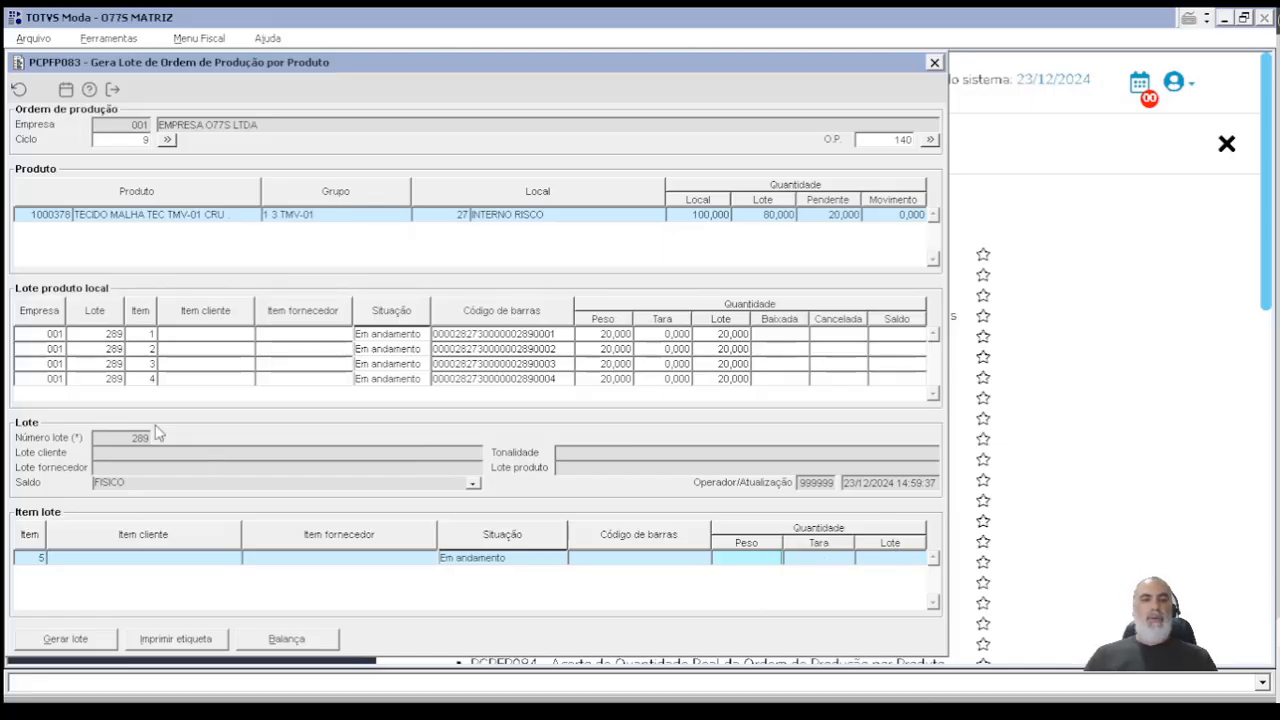
pyautogui.press('F2')
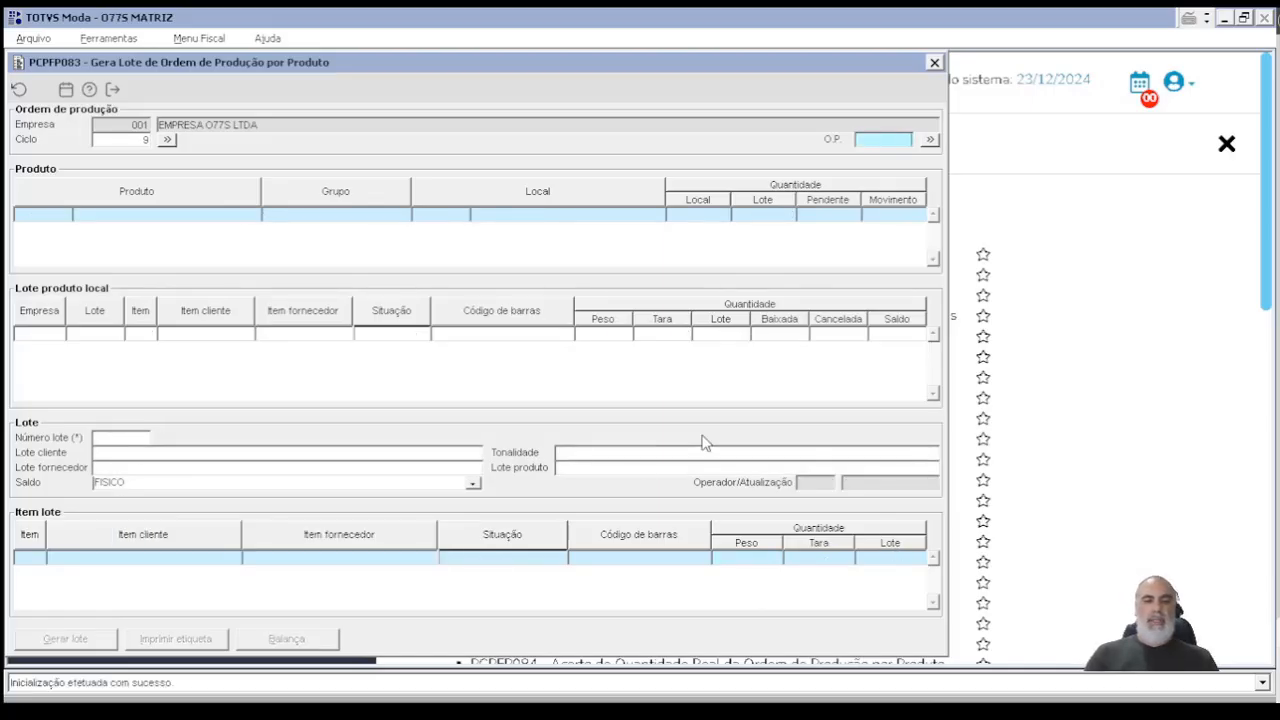
# Step: Load the same production order again in PCPFP083 and assign another new lot number
pyautogui.write('140')
pyautogui.press('Return')
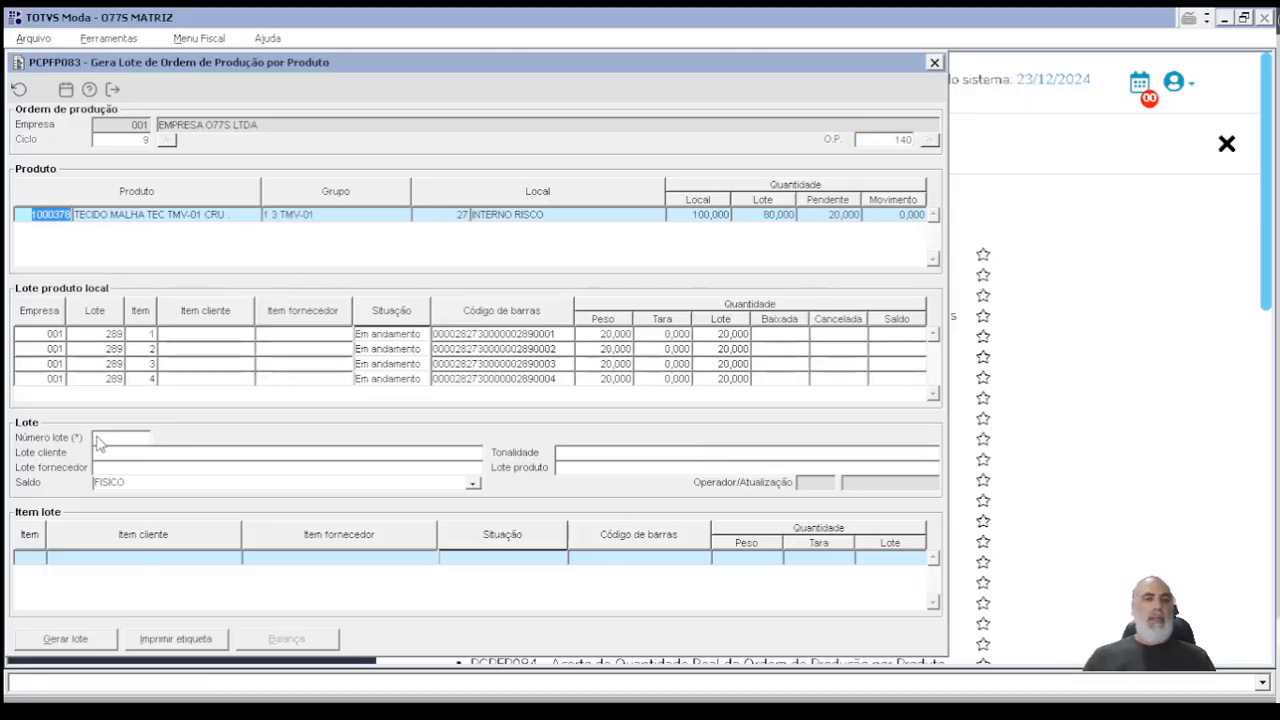
pyautogui.press('Return')
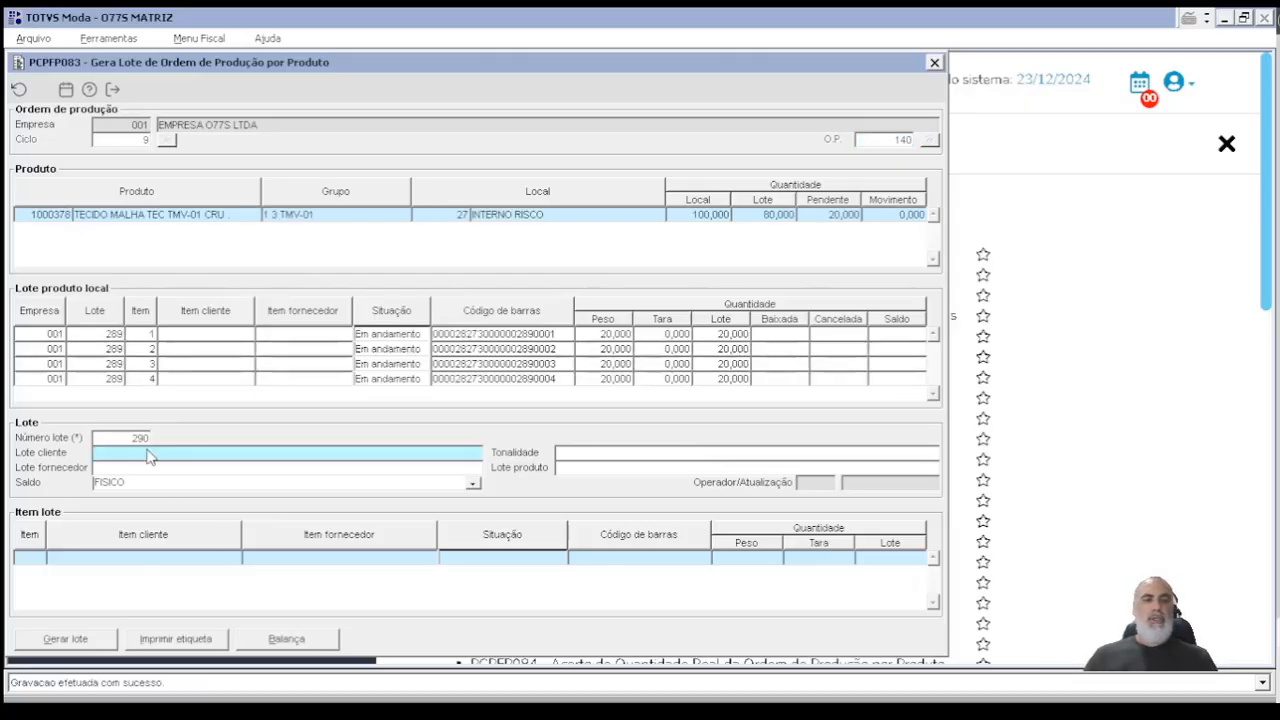
# Step: Fill in item 1 of the second lot with weight 20, tare 0 and lot quantity 20, and generate the lot
pyautogui.click(755, 570)
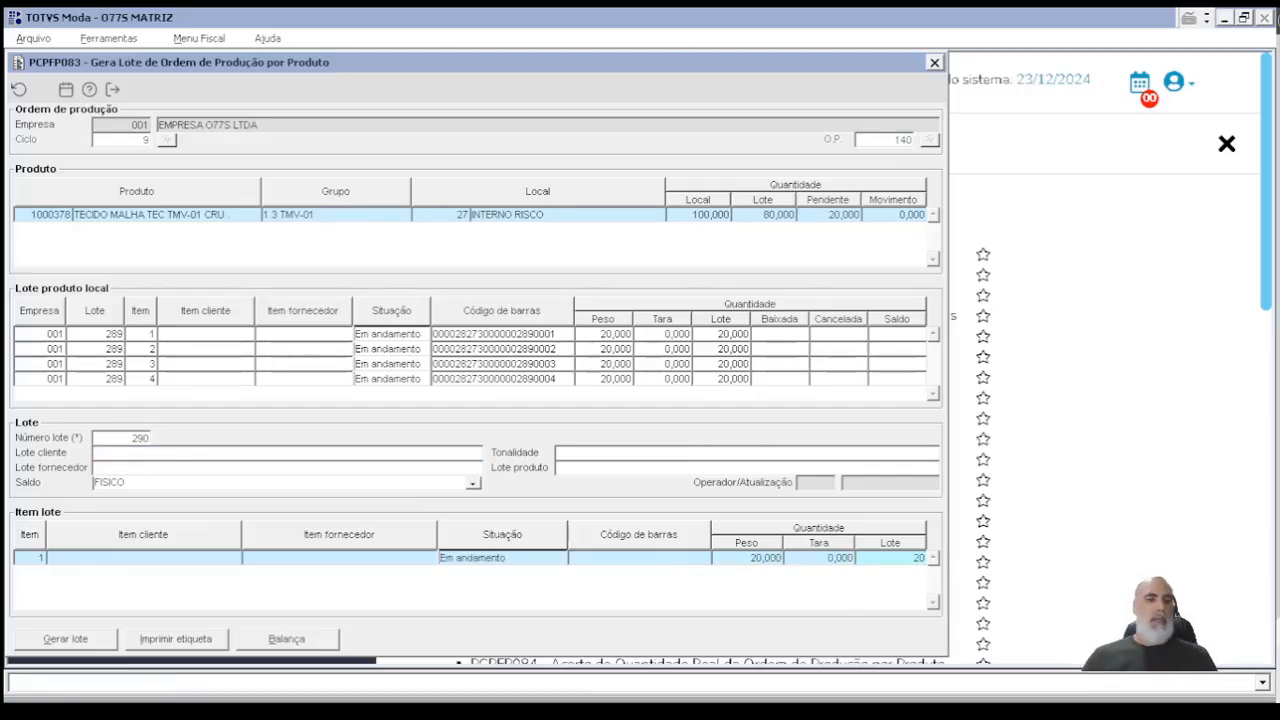
pyautogui.click(65, 638)
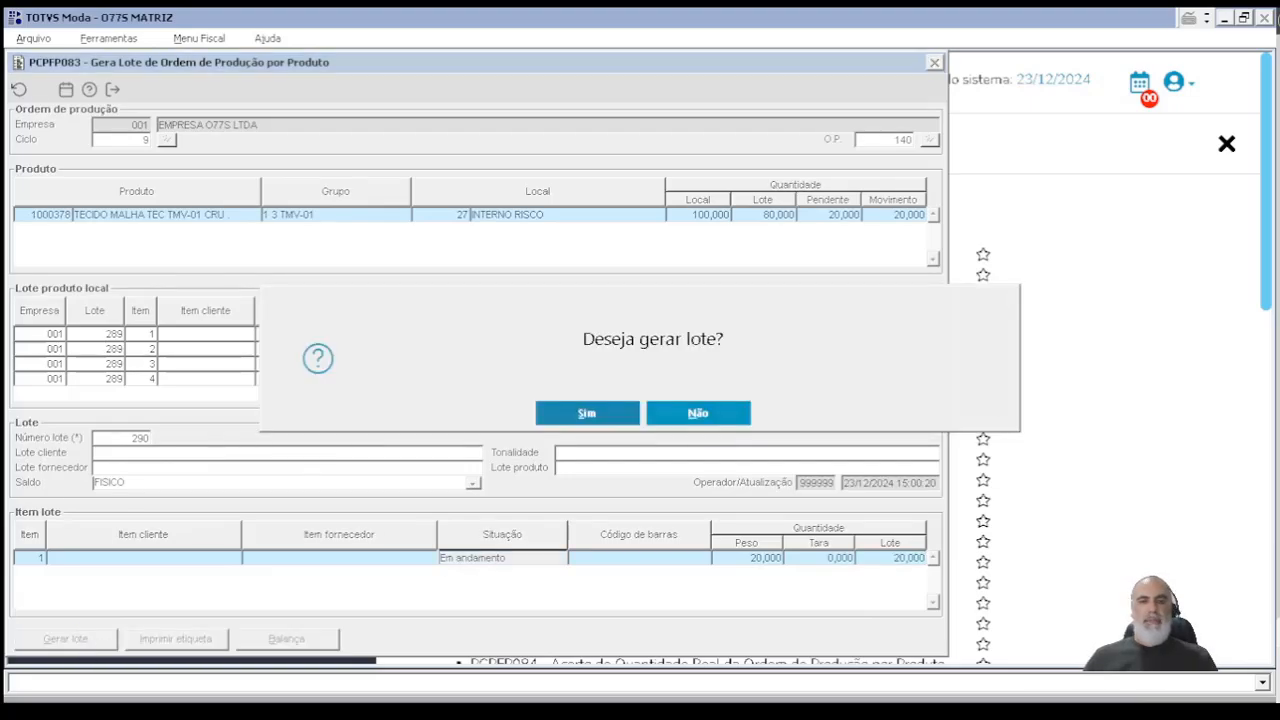
pyautogui.click(620, 416)
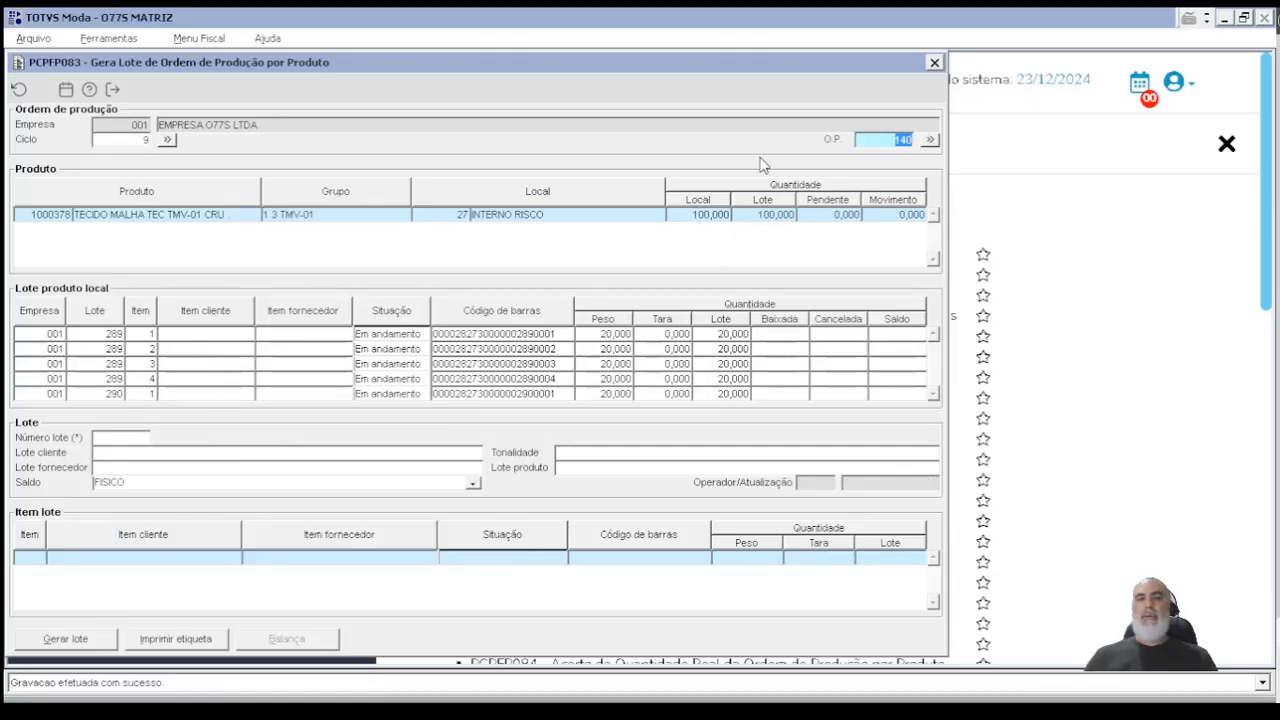
# Step: Examine the generated items of both lots under Lote produto local and close PCPFP083
pyautogui.click(229, 350)
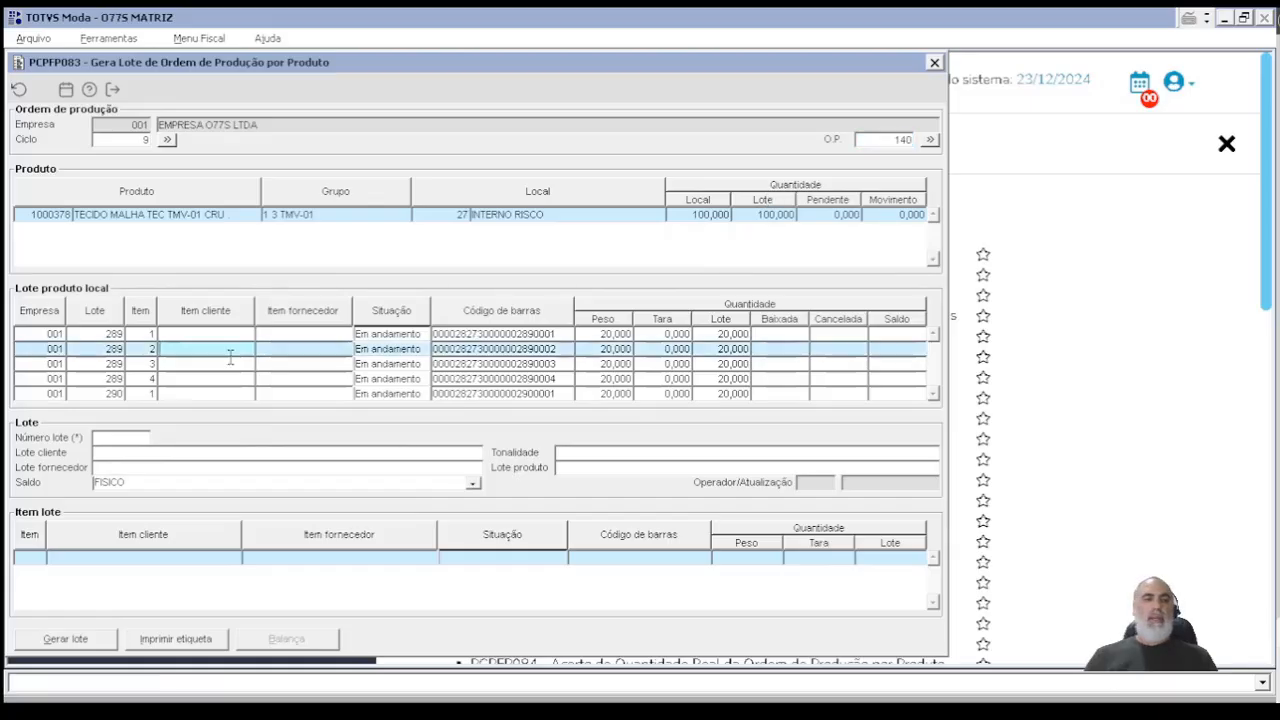
pyautogui.press('Down')
pyautogui.press('Down')
pyautogui.press('Down')
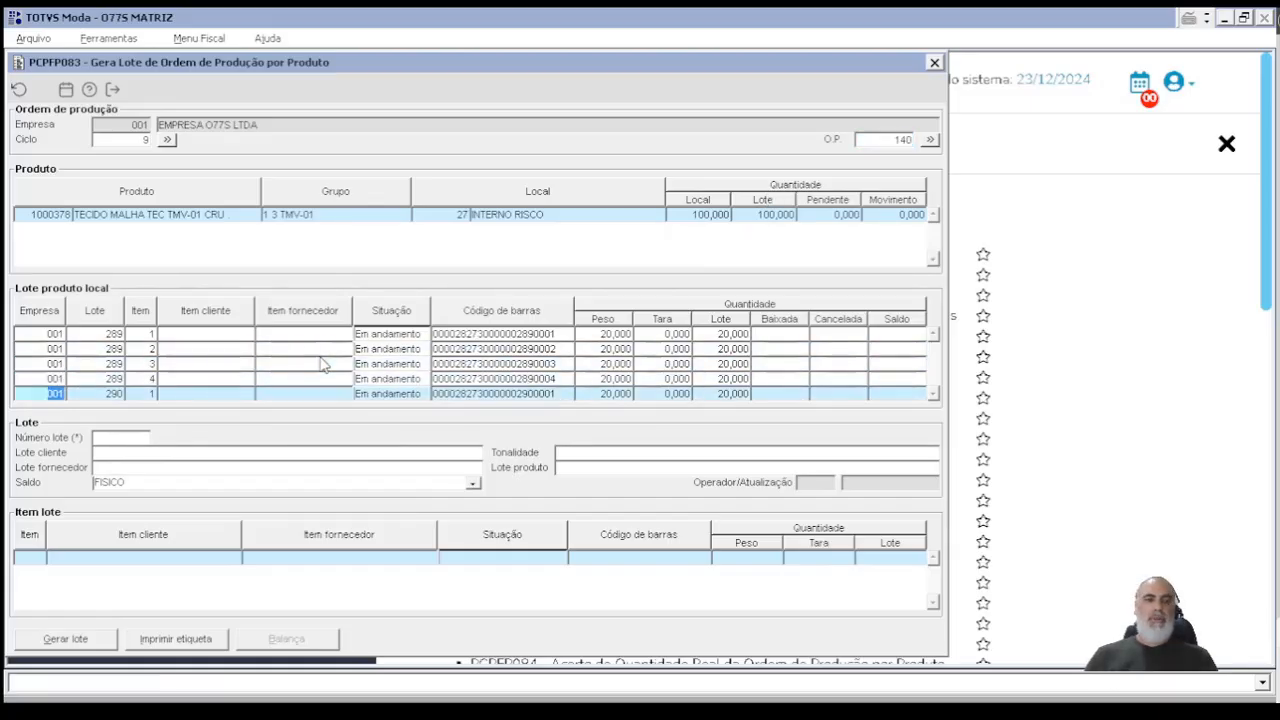
pyautogui.press('Up')
pyautogui.press('Up')
pyautogui.press('Up')
pyautogui.press('Up')
pyautogui.press('Down')
pyautogui.press('Down')
pyautogui.press('Down')
pyautogui.press('Down')
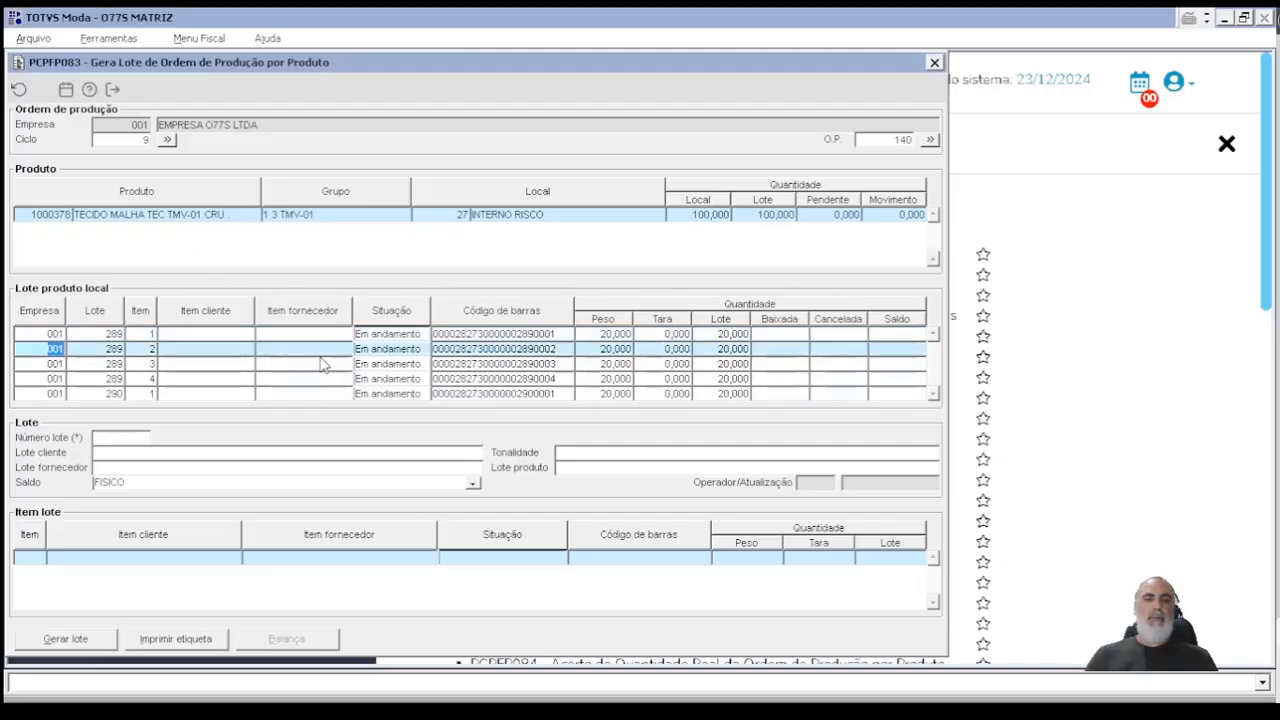
pyautogui.press('Escape')
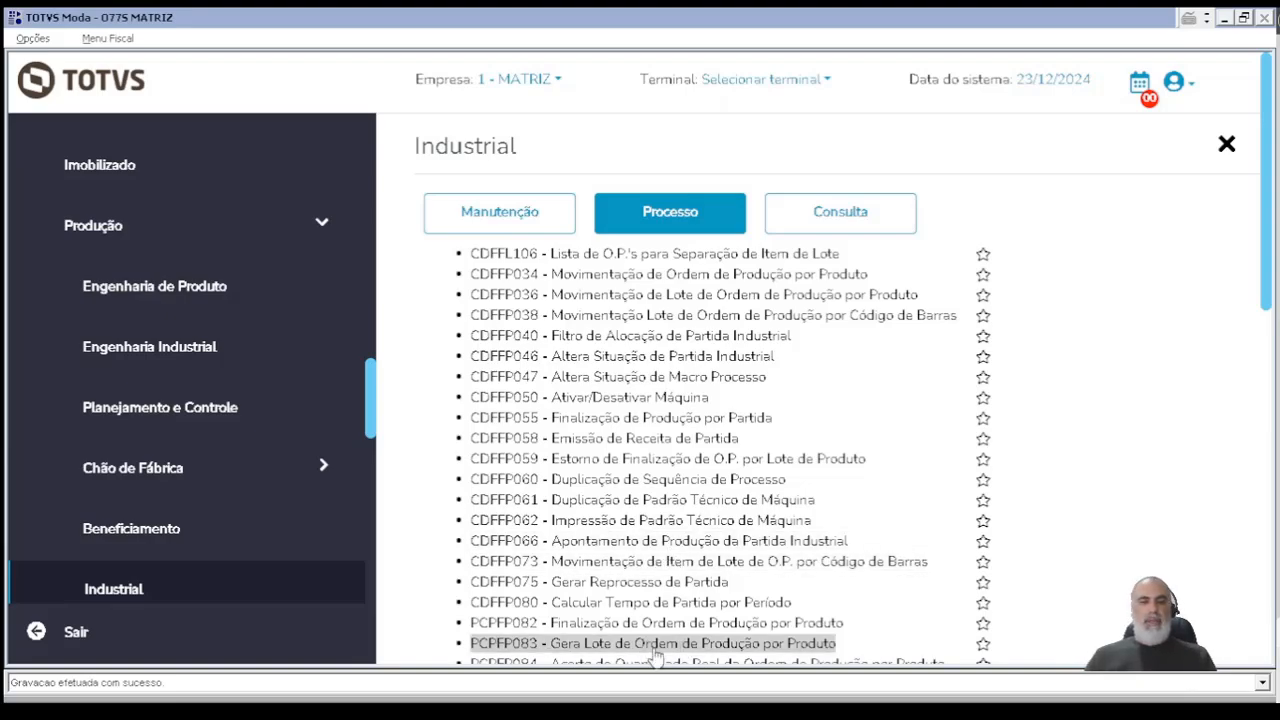
# Step: Open PCPFP084 - Acerto de Quantidade Real da Ordem de Produção por Produto for the same order and assign the product's location 27 INTERNO RISCO
pyautogui.scroll(-2, 657, 652)
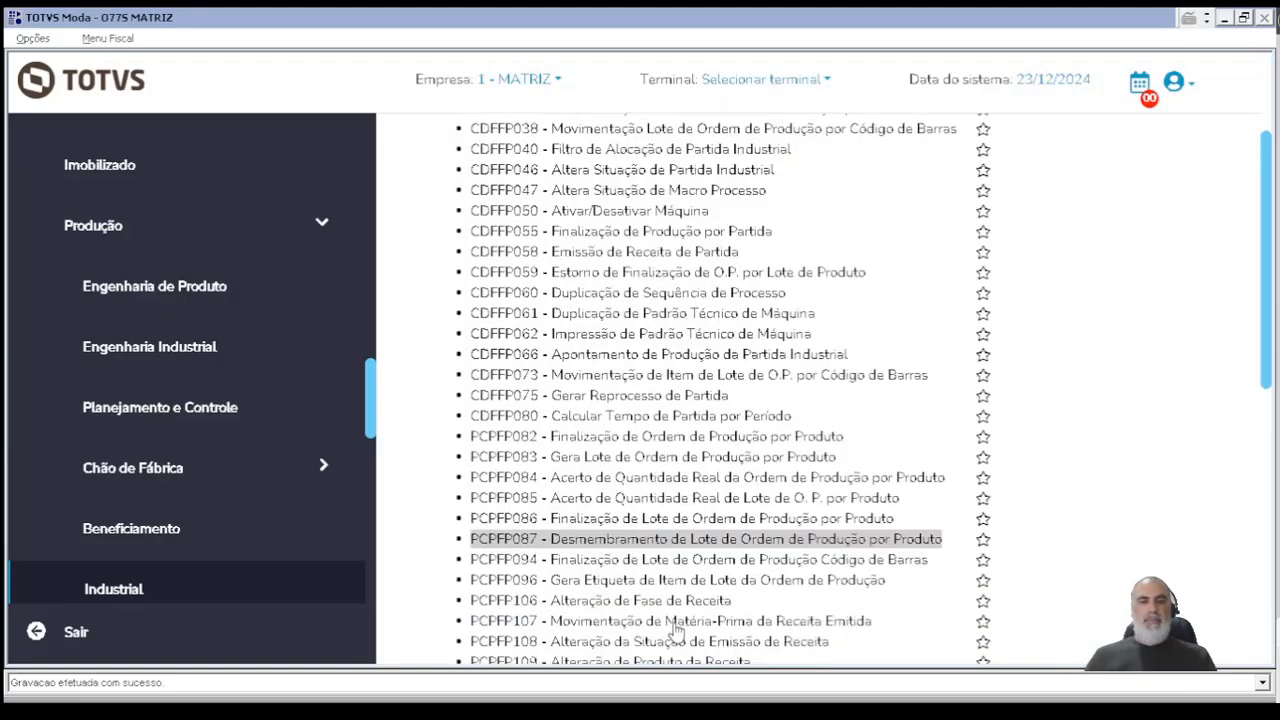
pyautogui.click(560, 479)
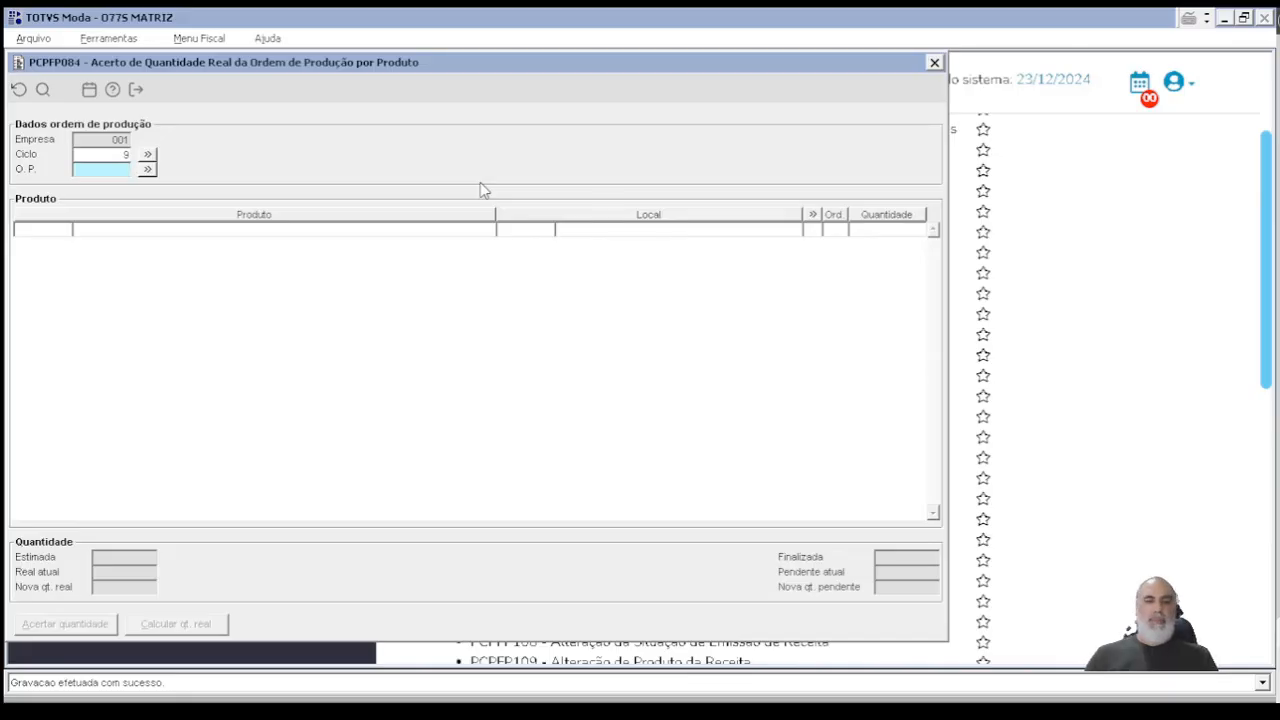
pyautogui.write('140')
pyautogui.press('Return')
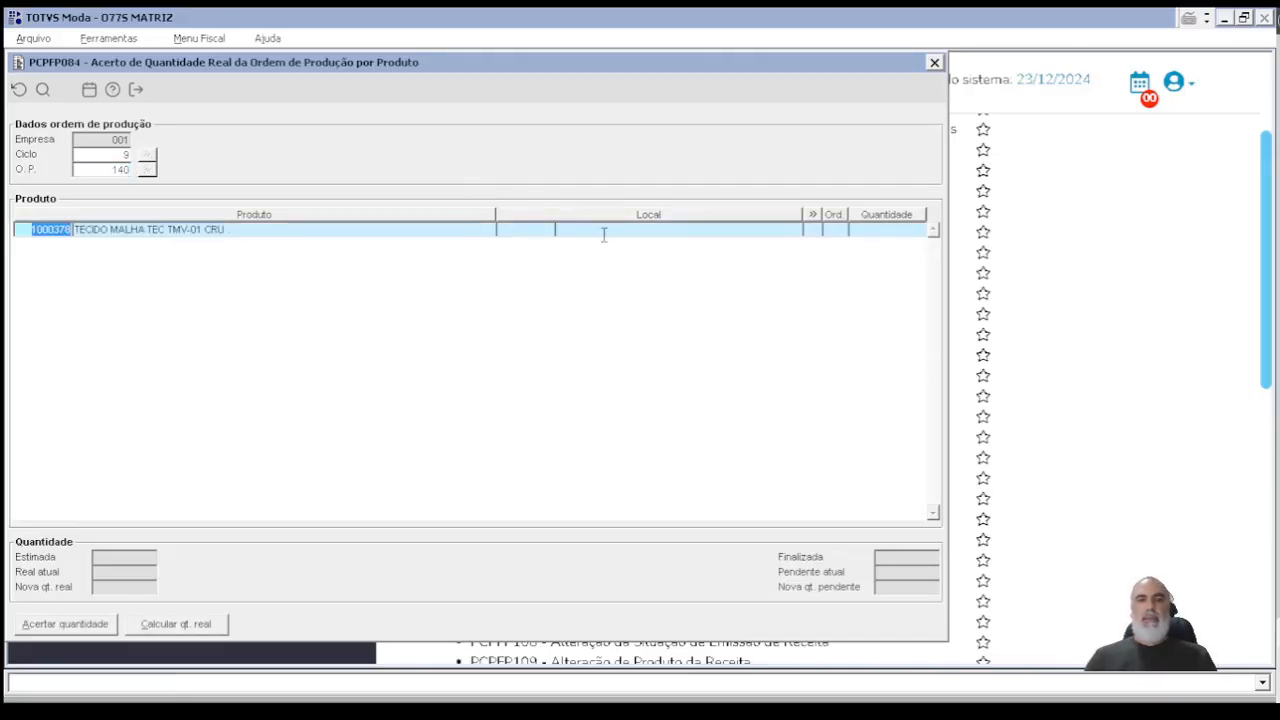
pyautogui.doubleClick(552, 231)
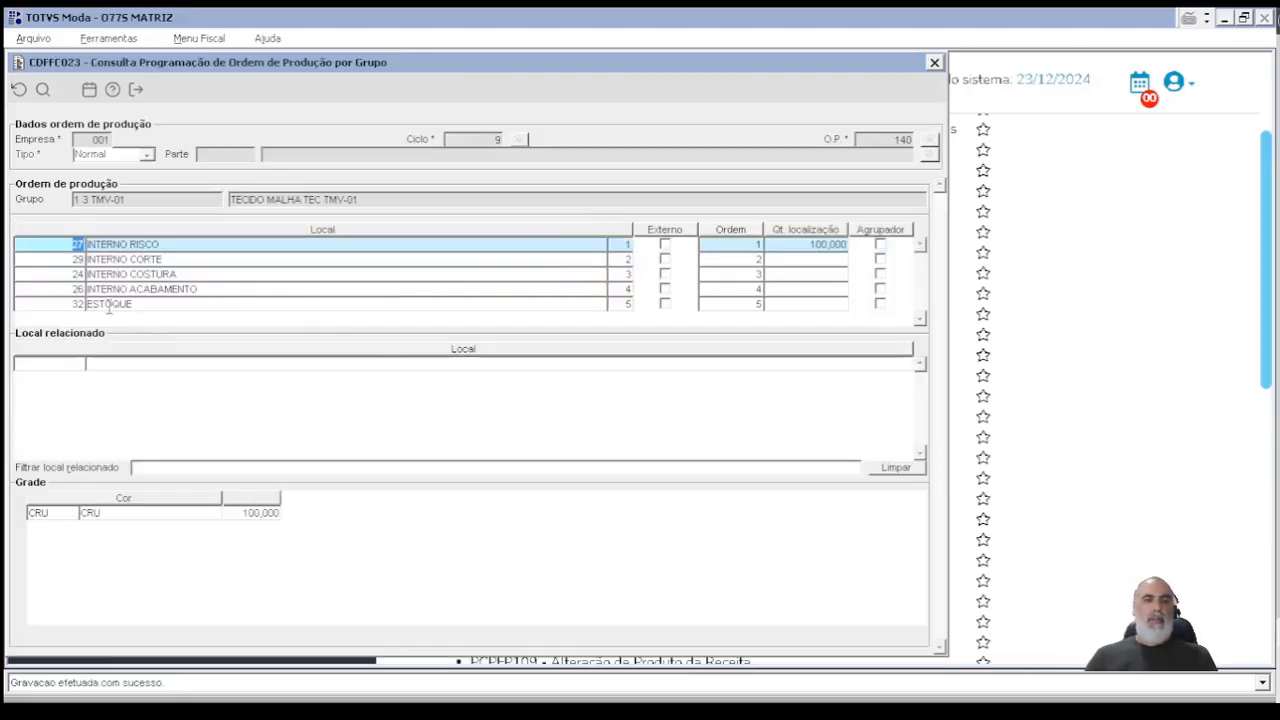
pyautogui.press('Escape')
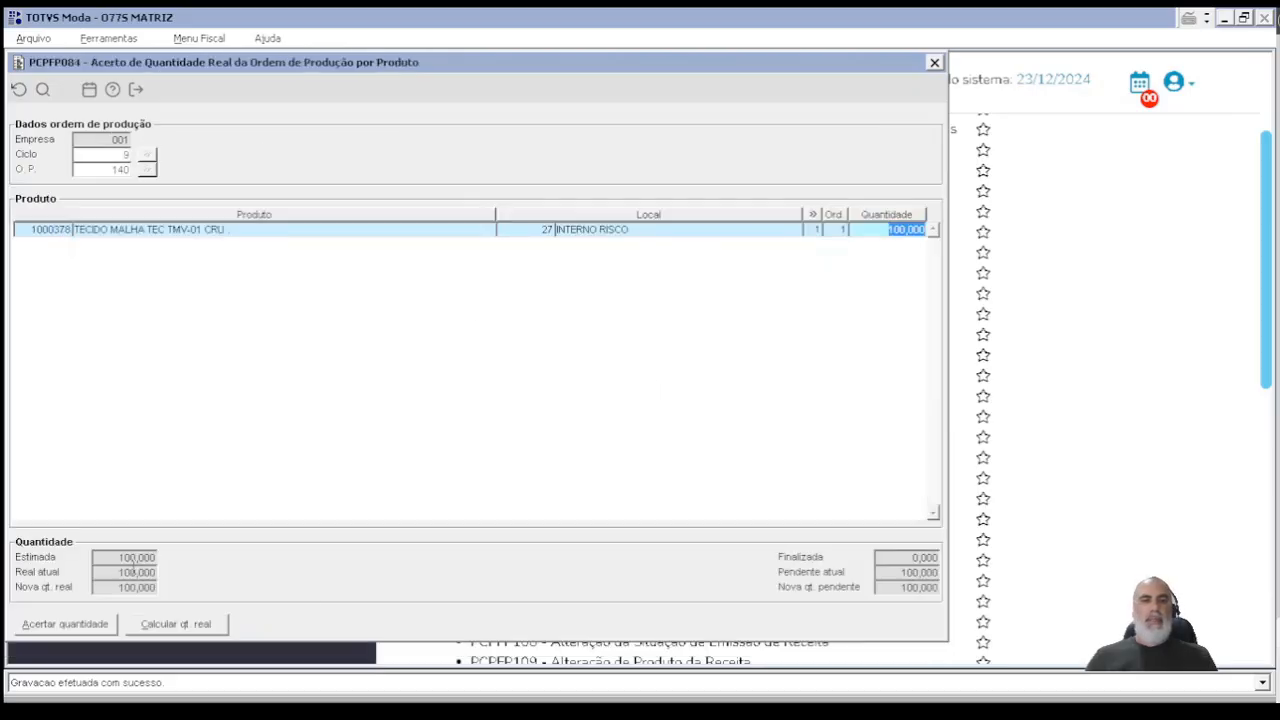
# Step: Set the product's real quantity to 120, apply the quantity adjustment and close PCPFP084
pyautogui.write('120')
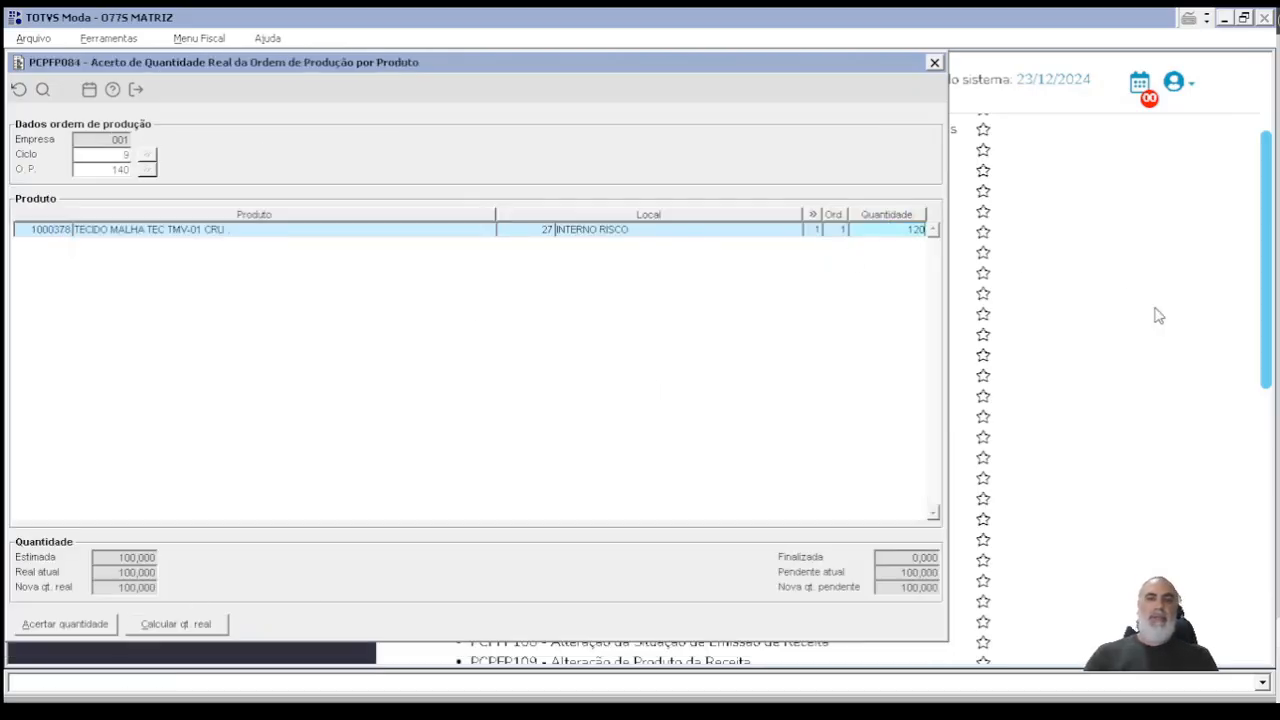
pyautogui.click(78, 626)
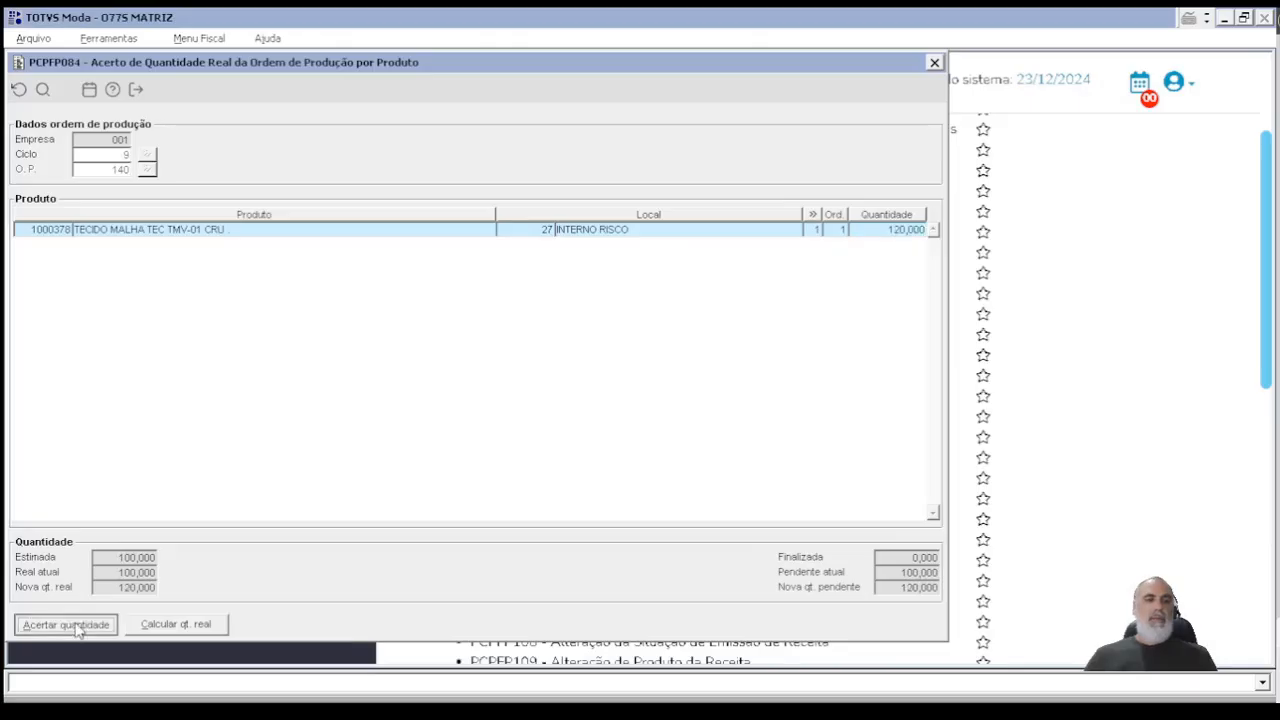
pyautogui.click(627, 413)
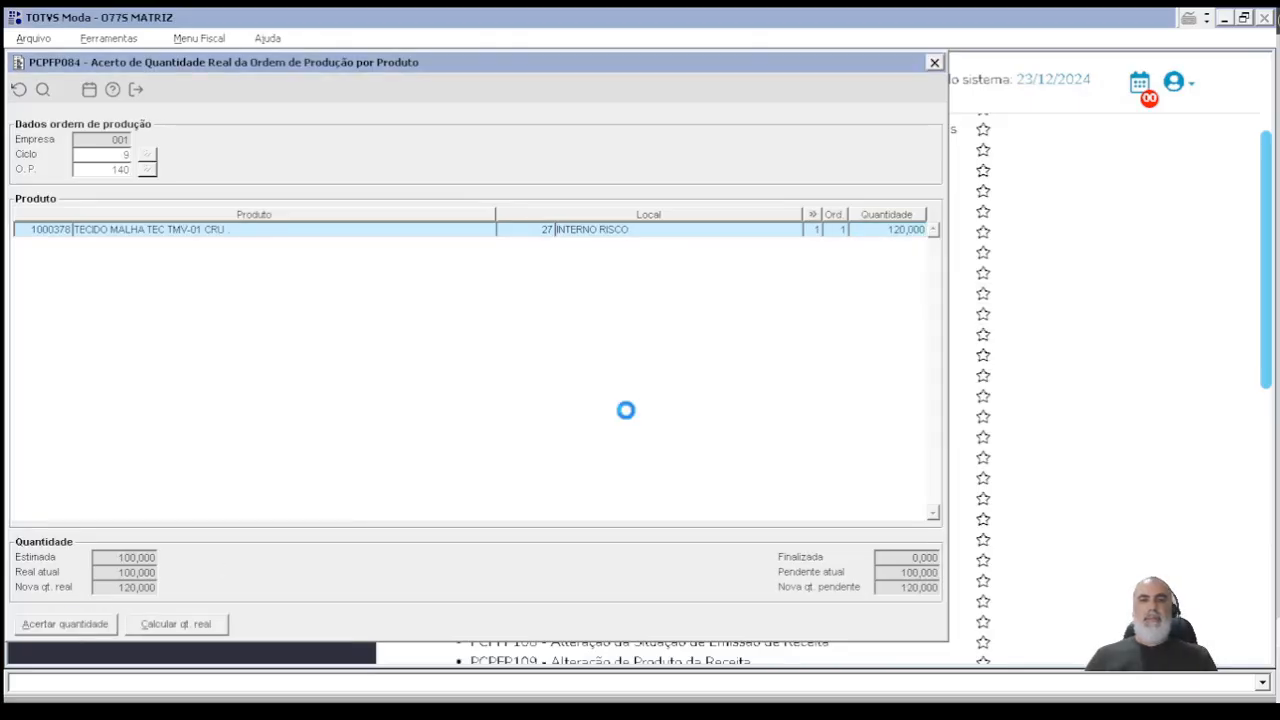
pyautogui.click(626, 415)
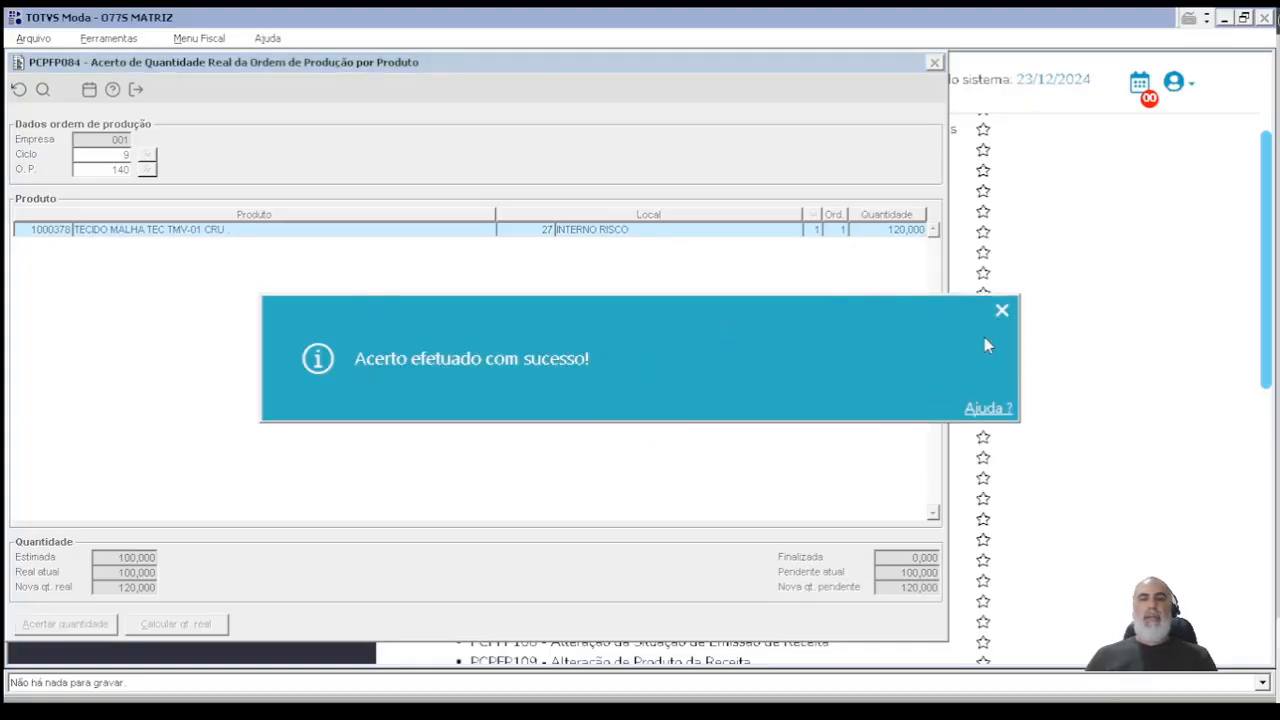
pyautogui.click(1001, 316)
pyautogui.press('Escape')
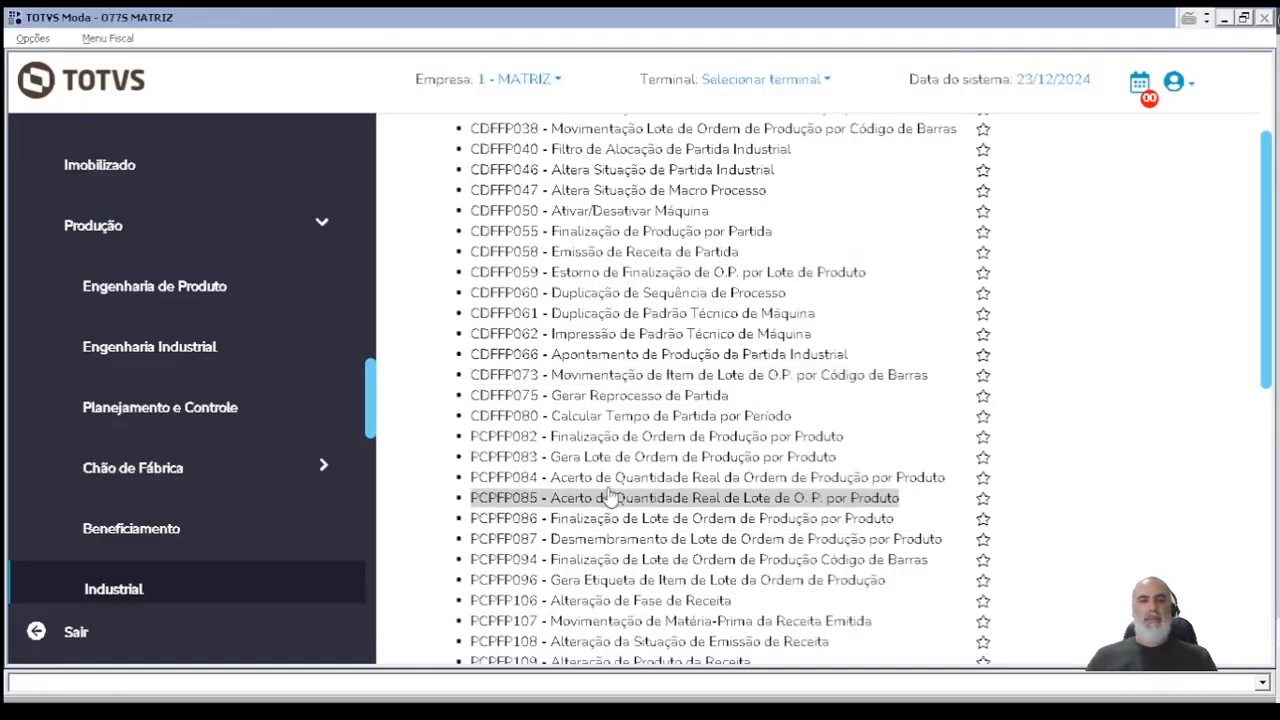
pyautogui.click(778, 420)
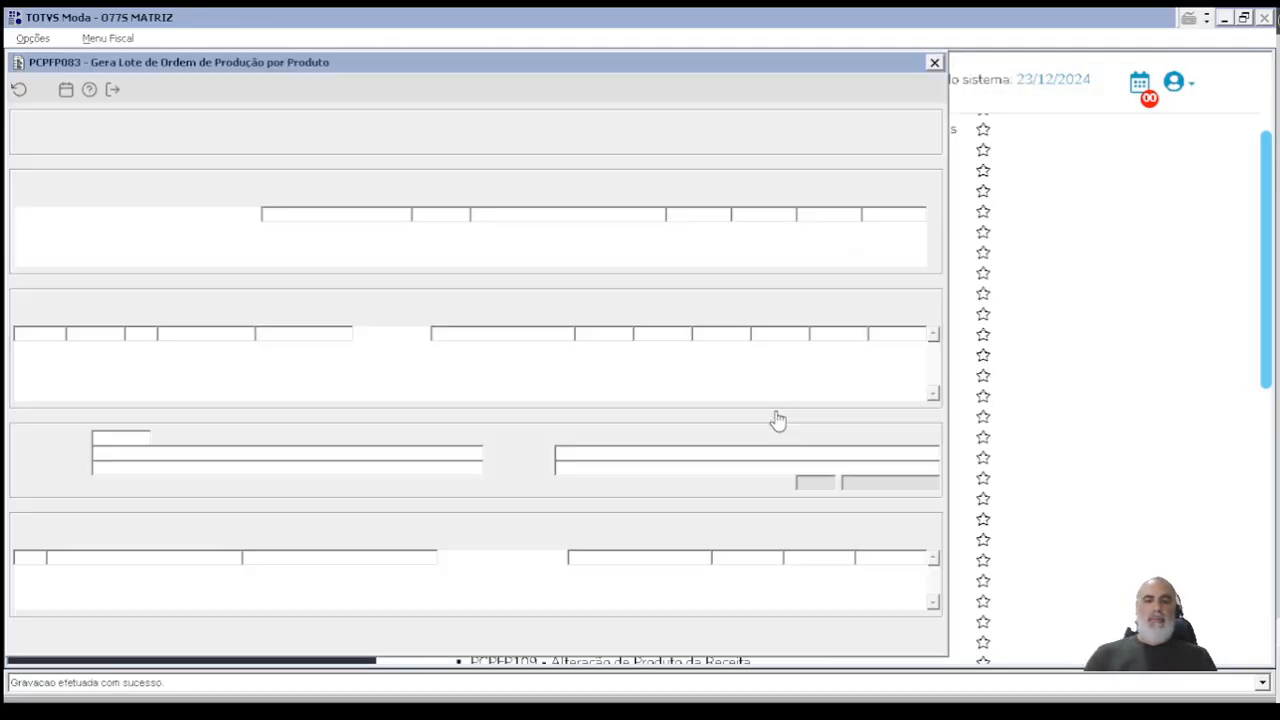
pyautogui.write('140')
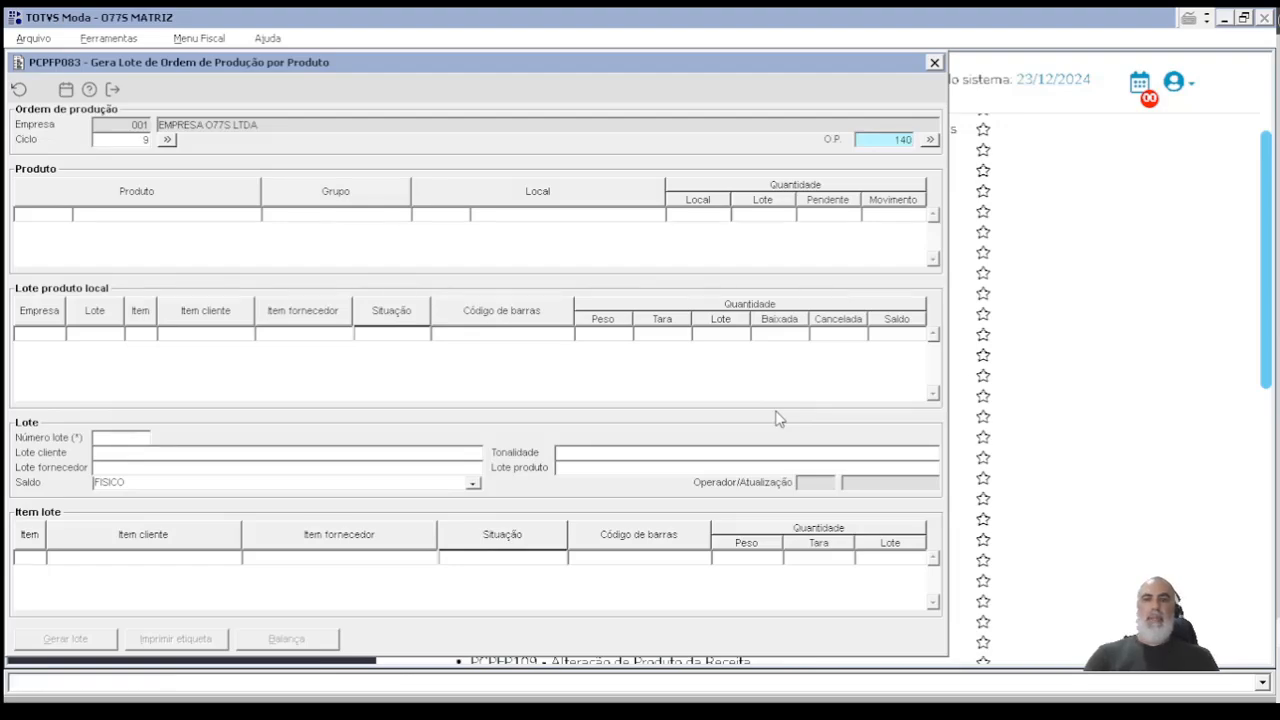
pyautogui.press('Return')
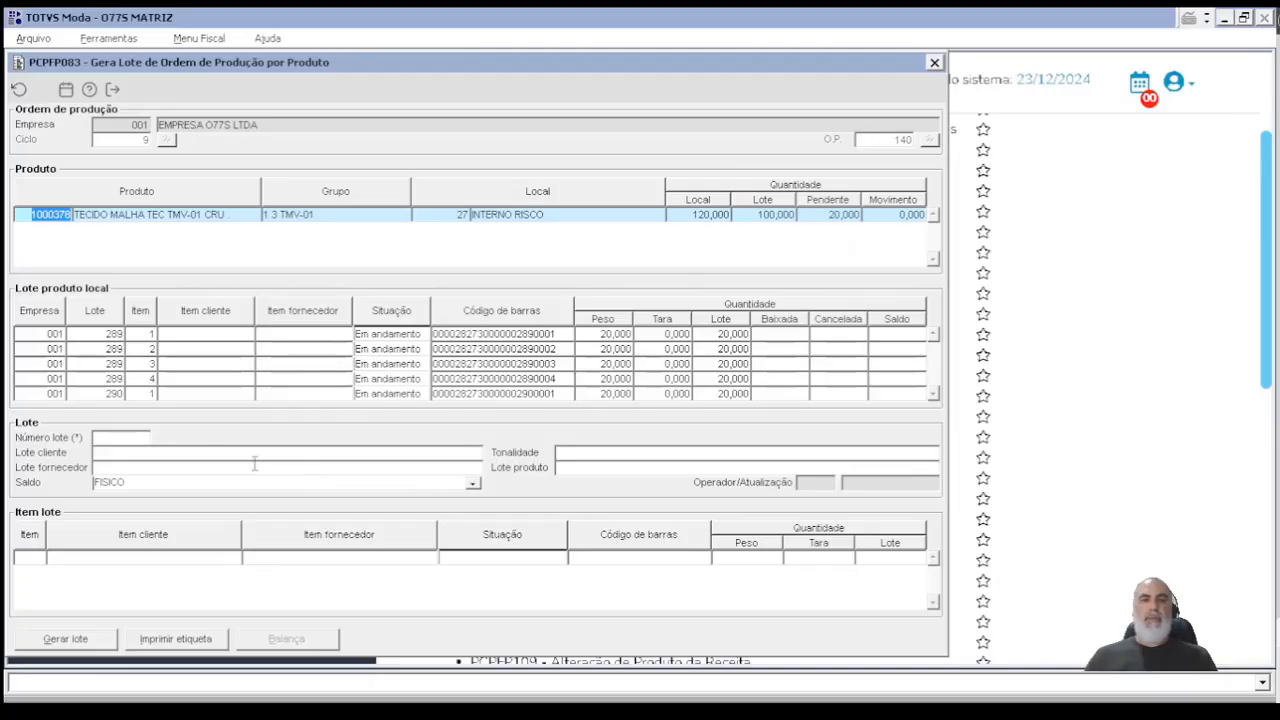
pyautogui.click(118, 394)
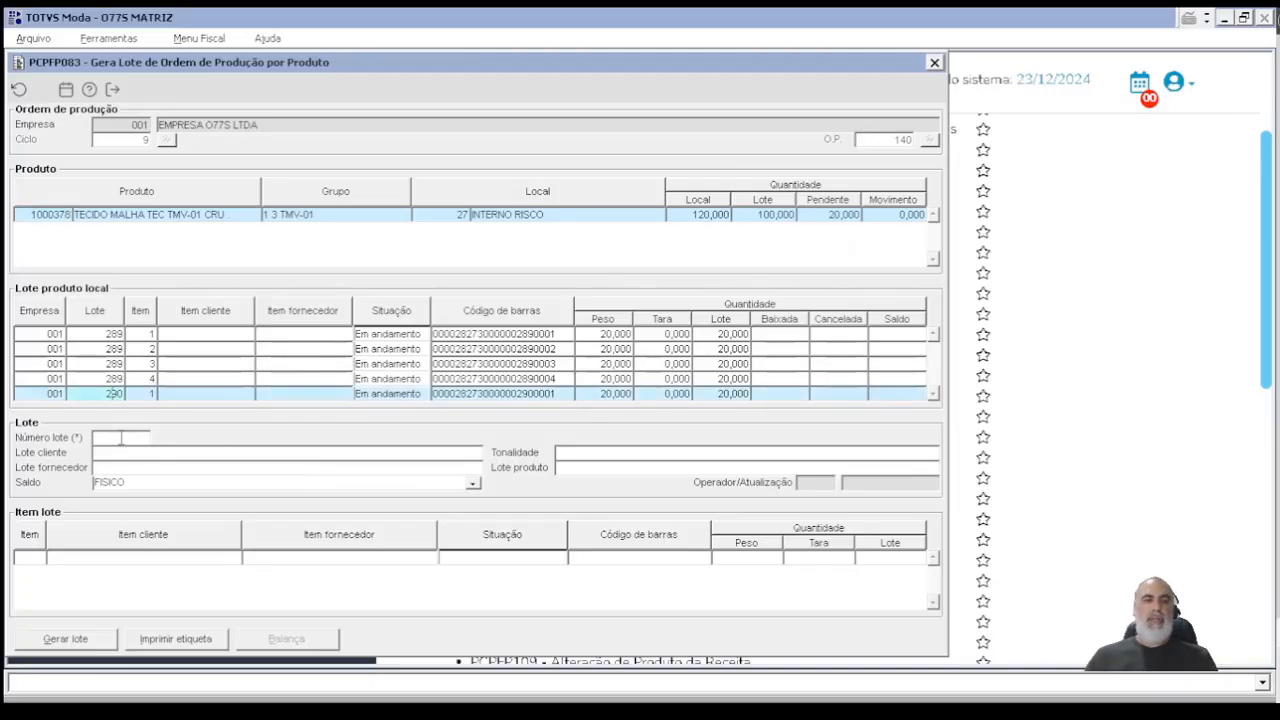
pyautogui.click(121, 438)
pyautogui.write('290')
pyautogui.press('Return')
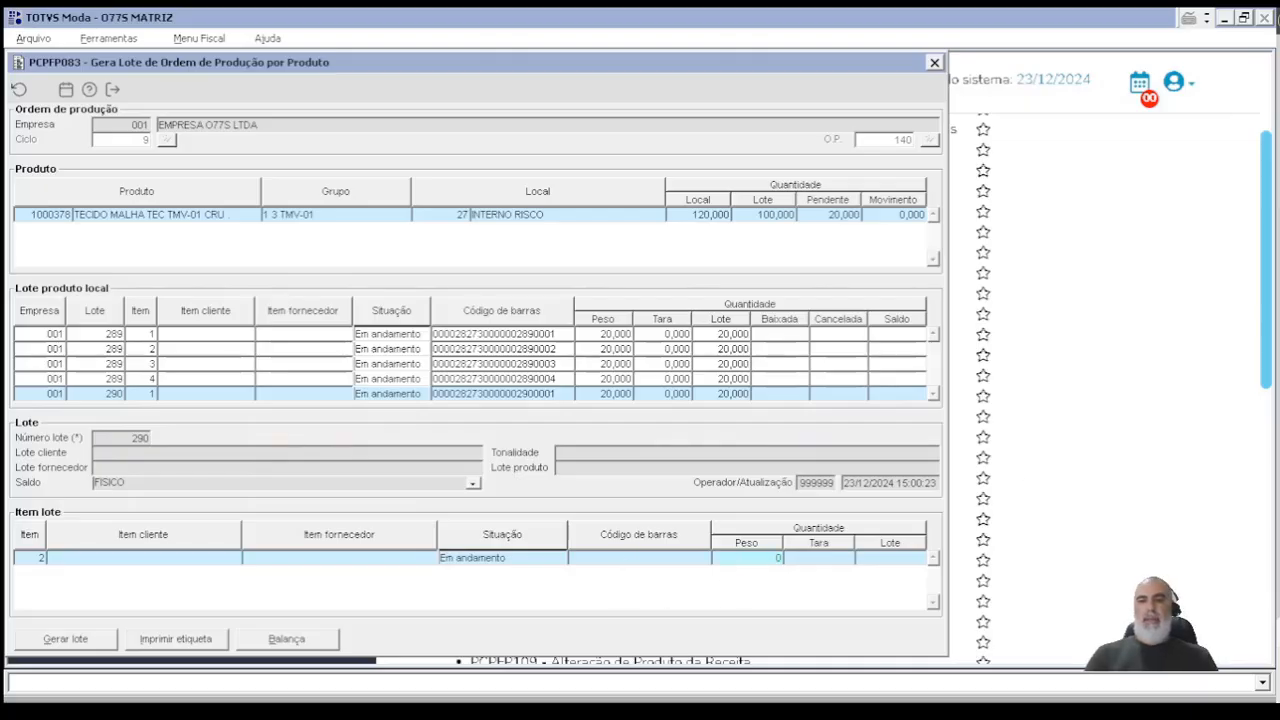
pyautogui.press('Return')
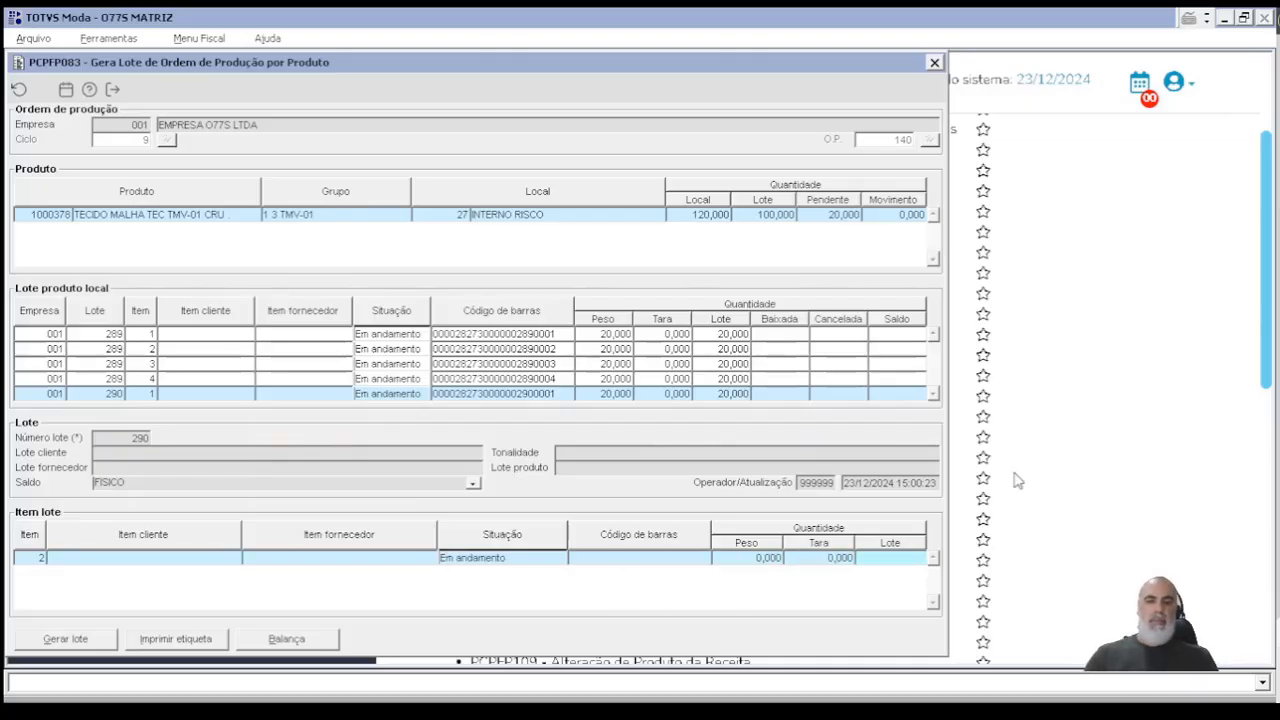
pyautogui.write('20')
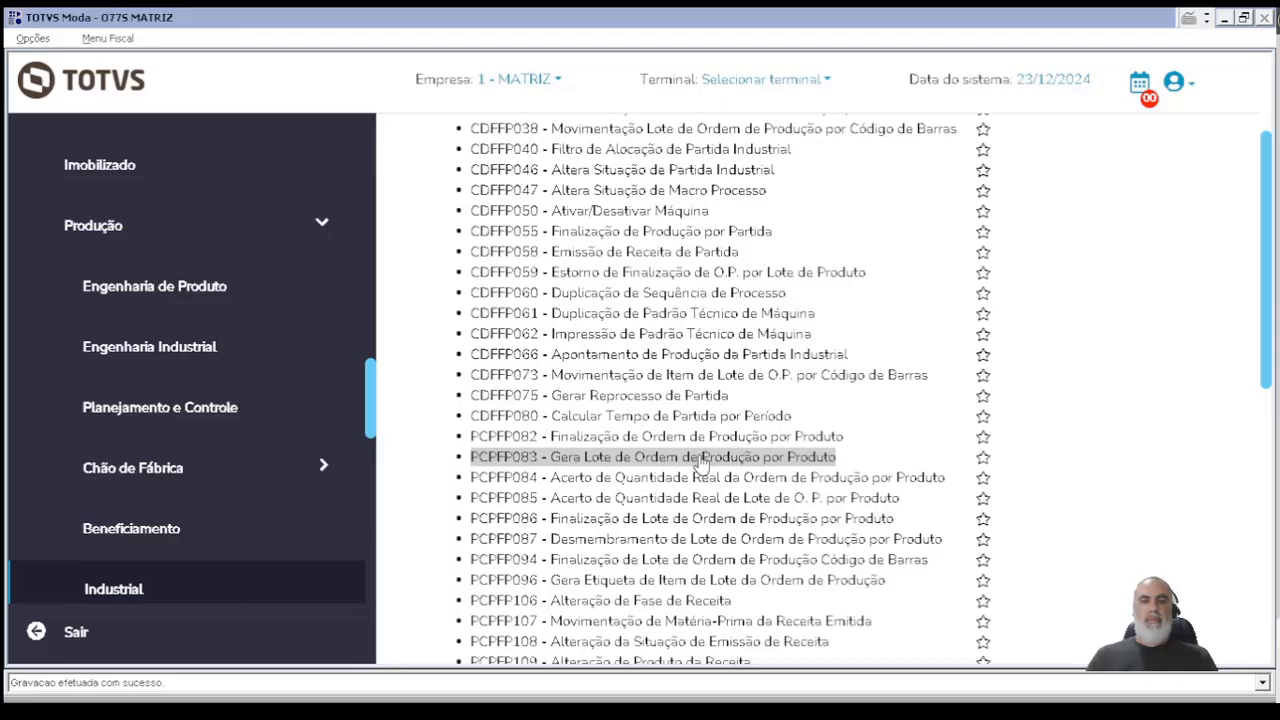
# Step: Open PCPFP083 - Gera Lote de Ordem de Produção por Produto for the same production order and load existing lot 290
pyautogui.click(700, 462)
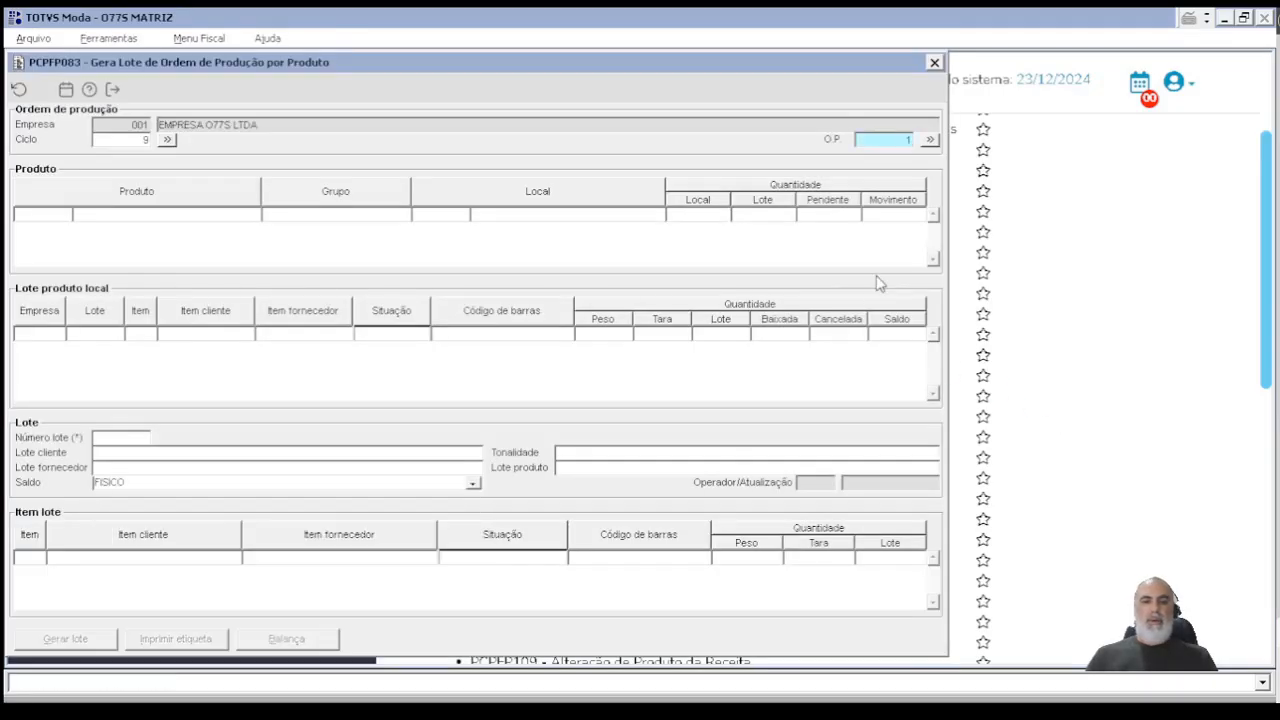
pyautogui.write('140')
pyautogui.press('Tab')
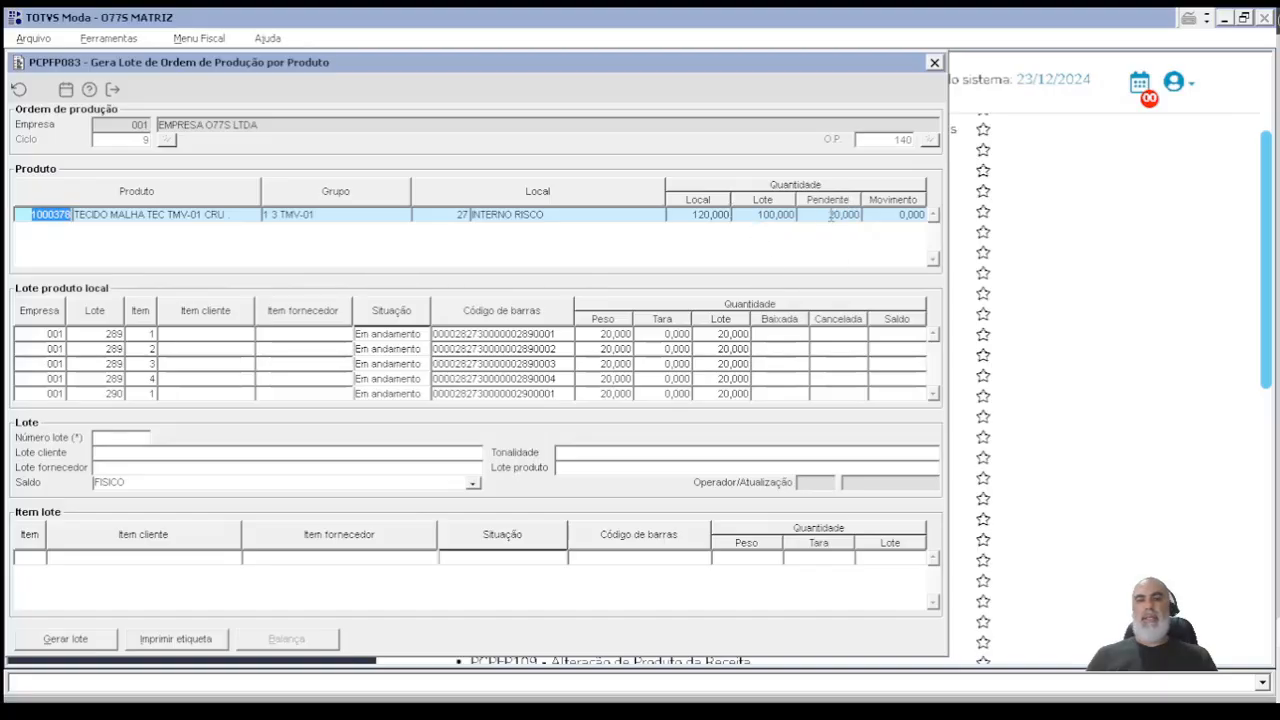
pyautogui.click(131, 440)
pyautogui.write('290')
pyautogui.press('Return')
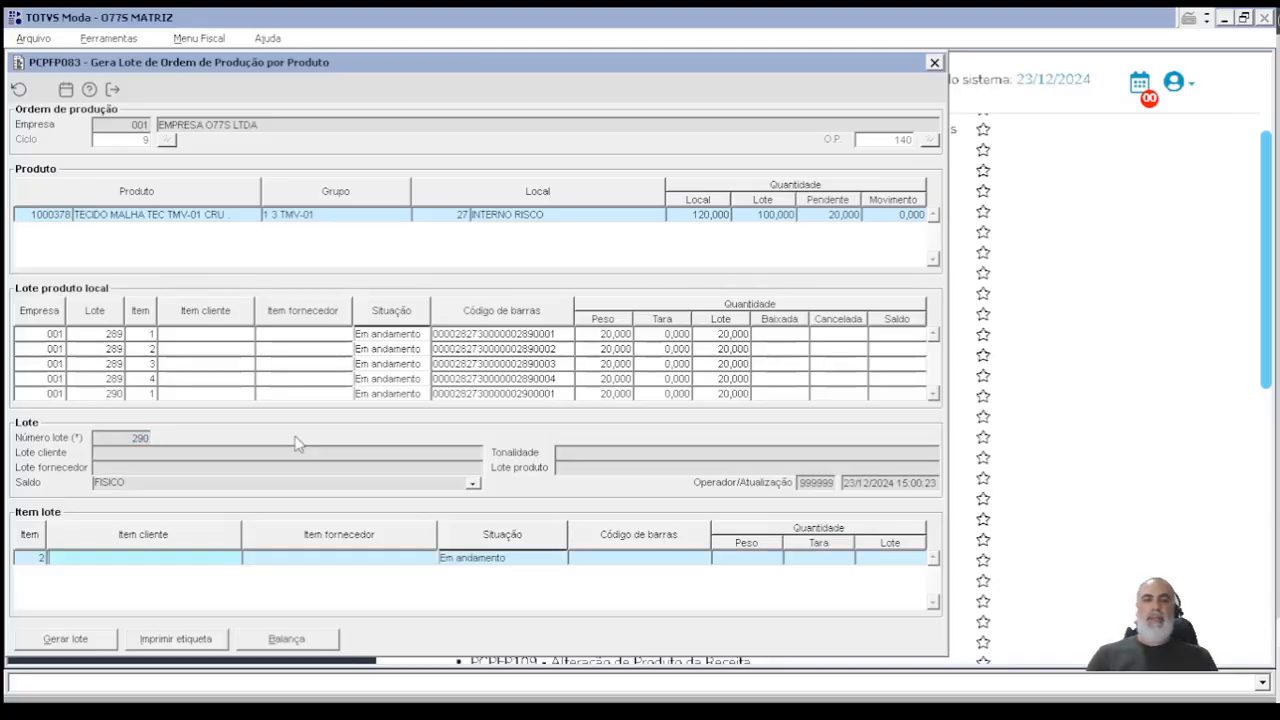
# Step: Fill in item 2 of lot 290 with weight 20, tare 0 and lot quantity 20, generate it and close PCPFP083
pyautogui.click(764, 561)
pyautogui.write('20')
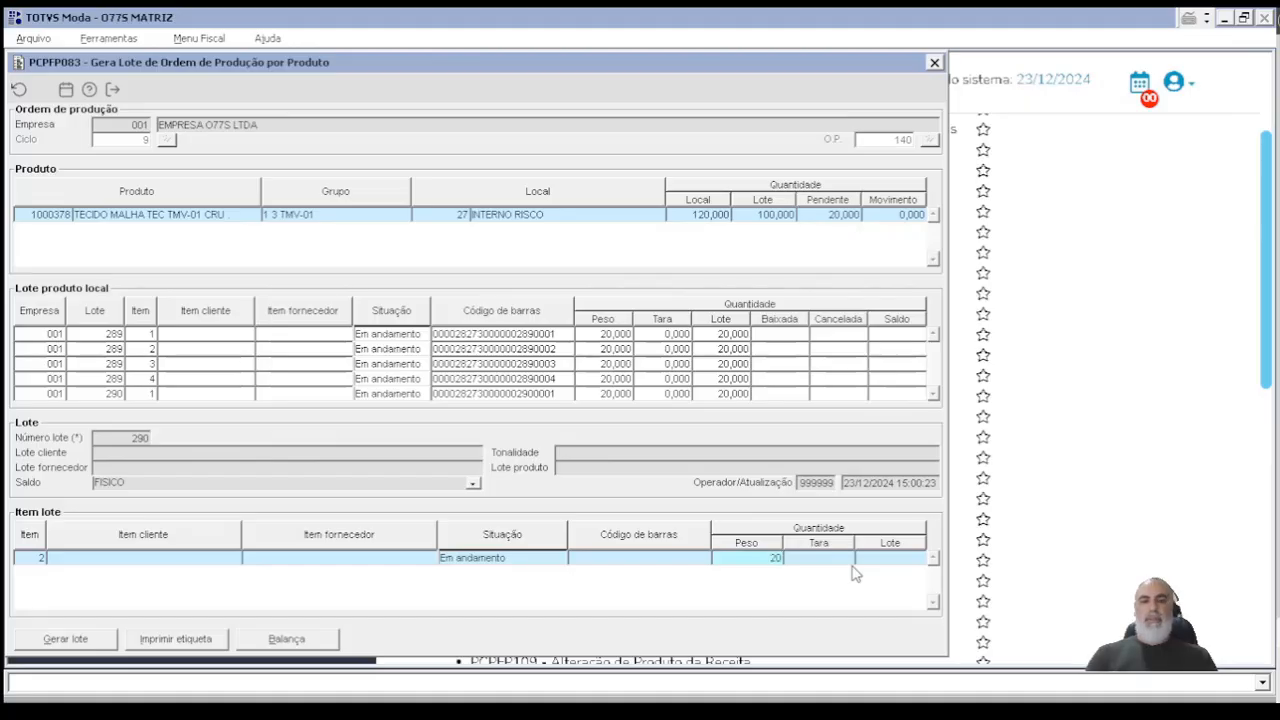
pyautogui.press('Return')
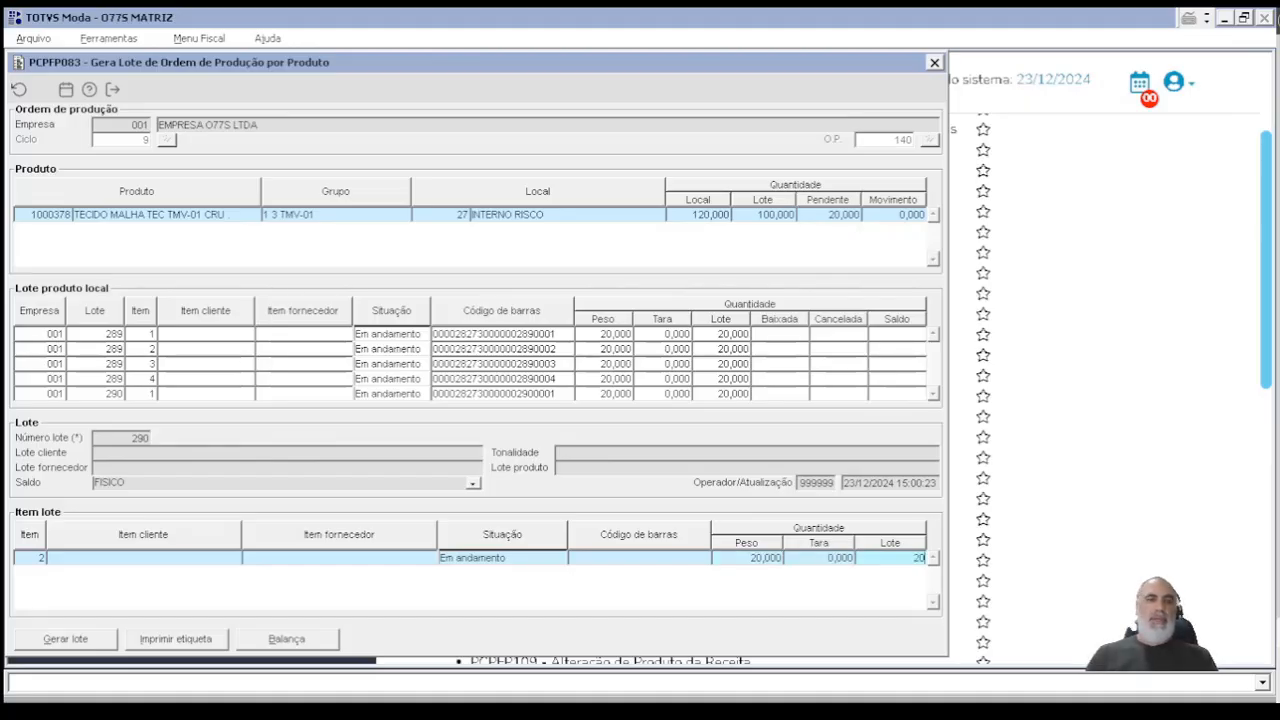
pyautogui.click(64, 644)
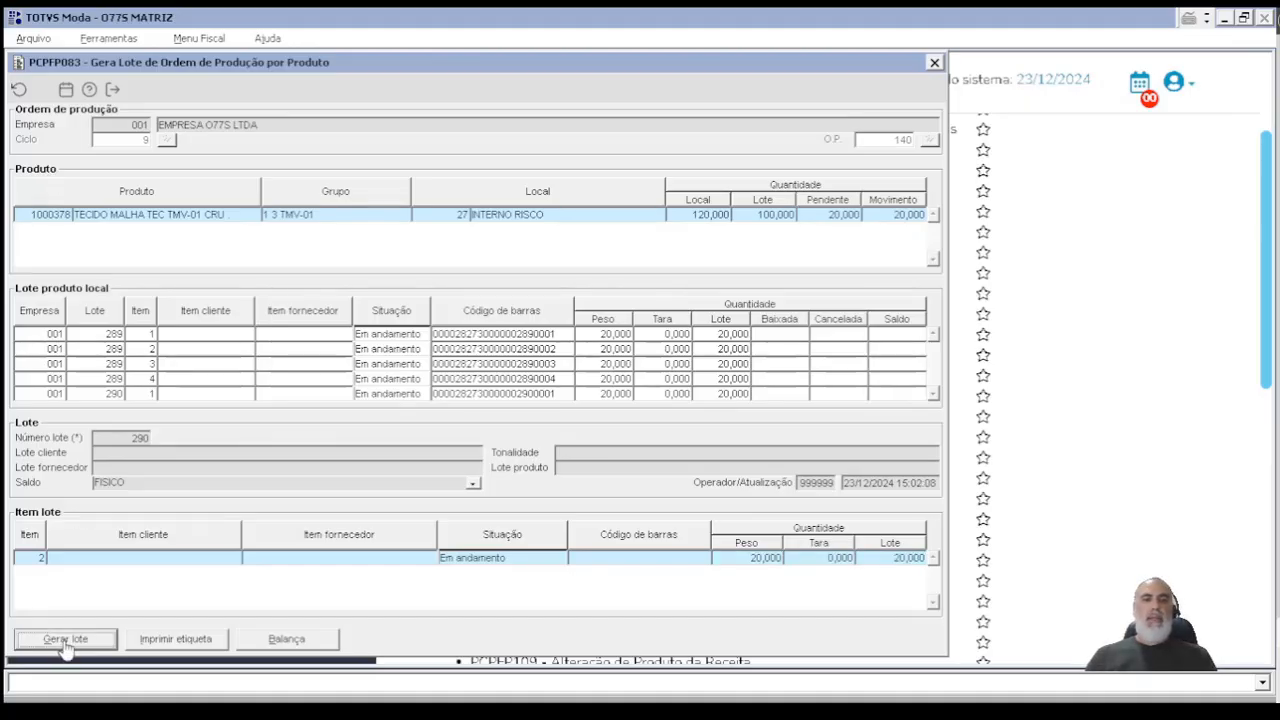
pyautogui.click(614, 412)
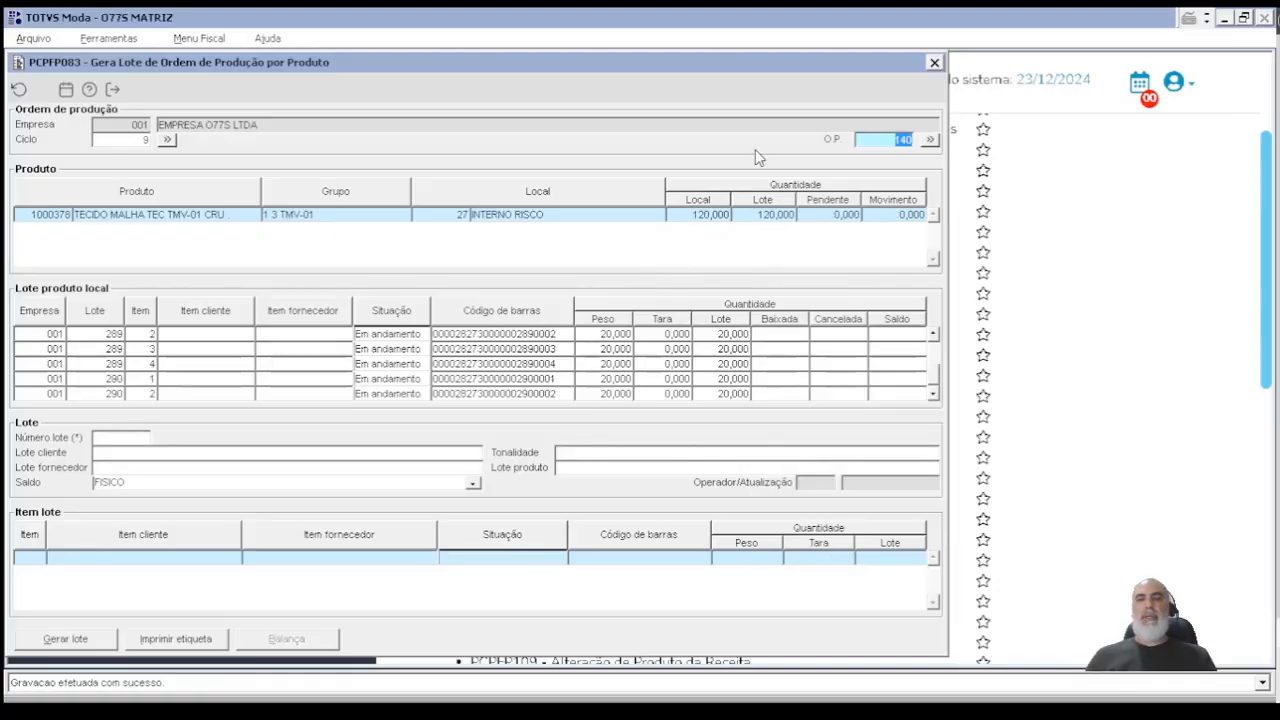
pyautogui.click(768, 215)
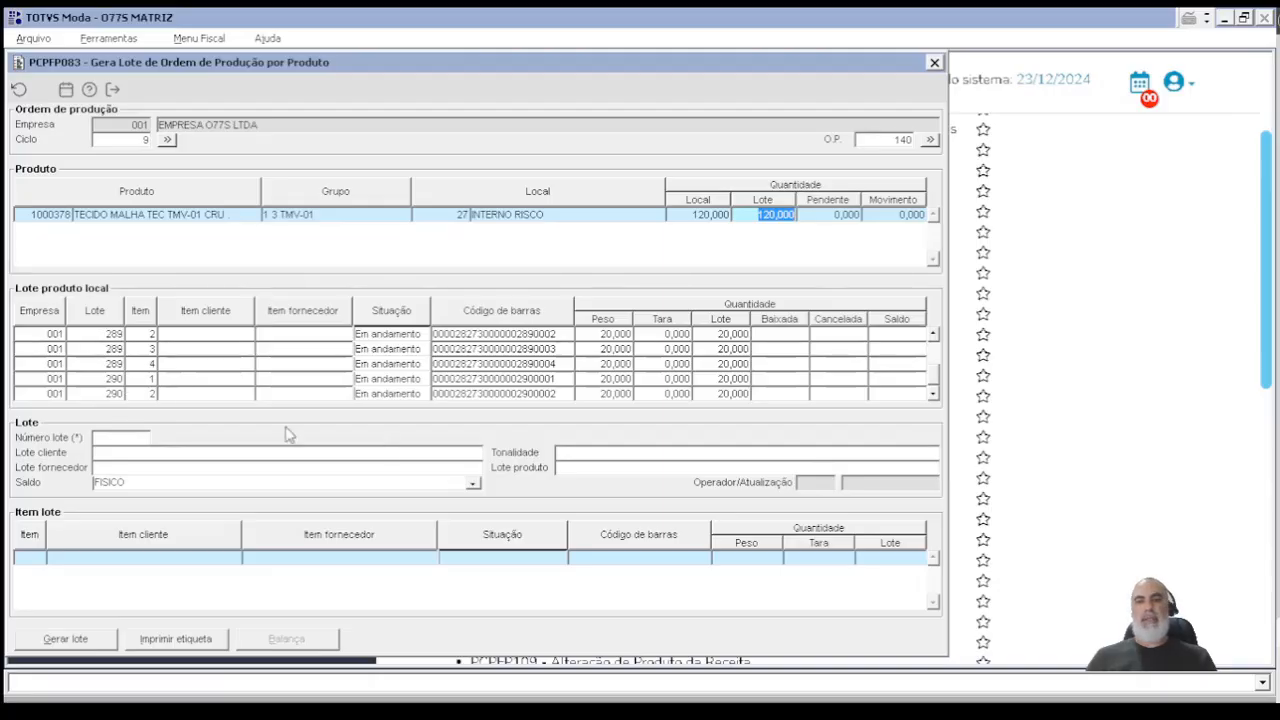
pyautogui.press('Escape')
# Step: Open the order in PCPFM156 - Manutenção de Ordem de Produção por Produto and examine the items of lots 289 and 290 in its lot maintenance
pyautogui.scroll(5, 485, 470)
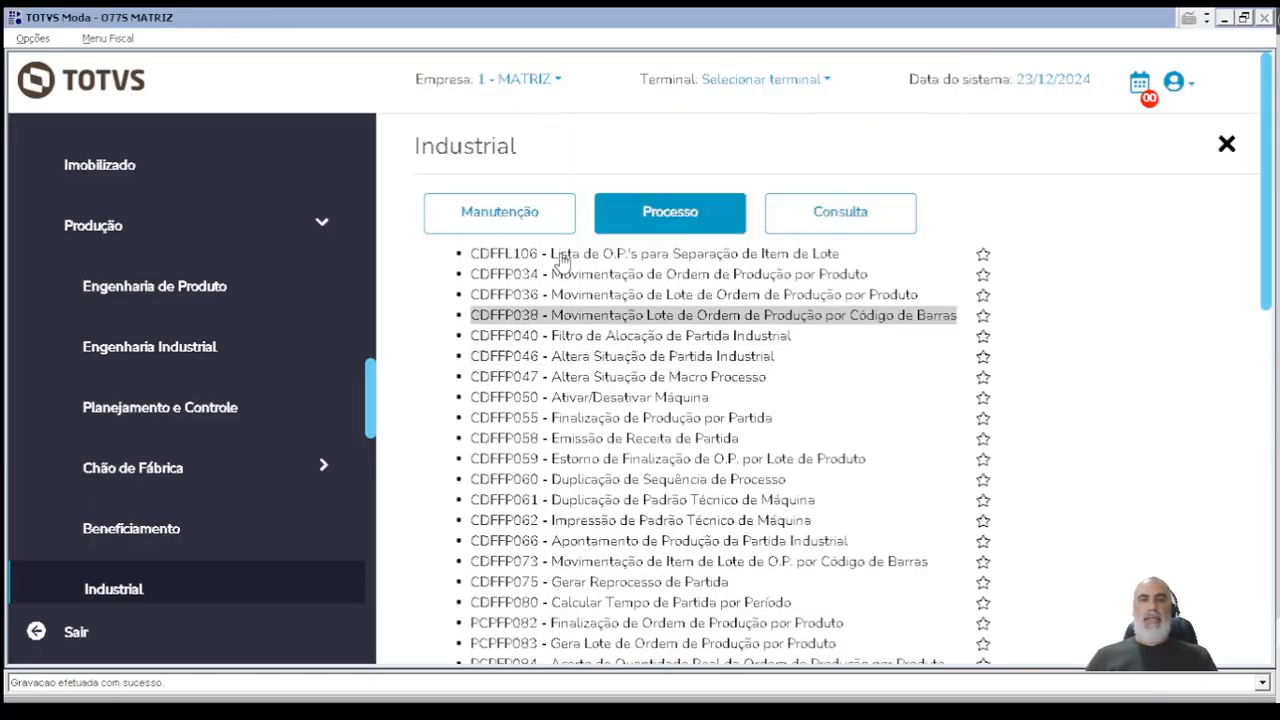
pyautogui.click(515, 225)
pyautogui.scroll(-1, 690, 570)
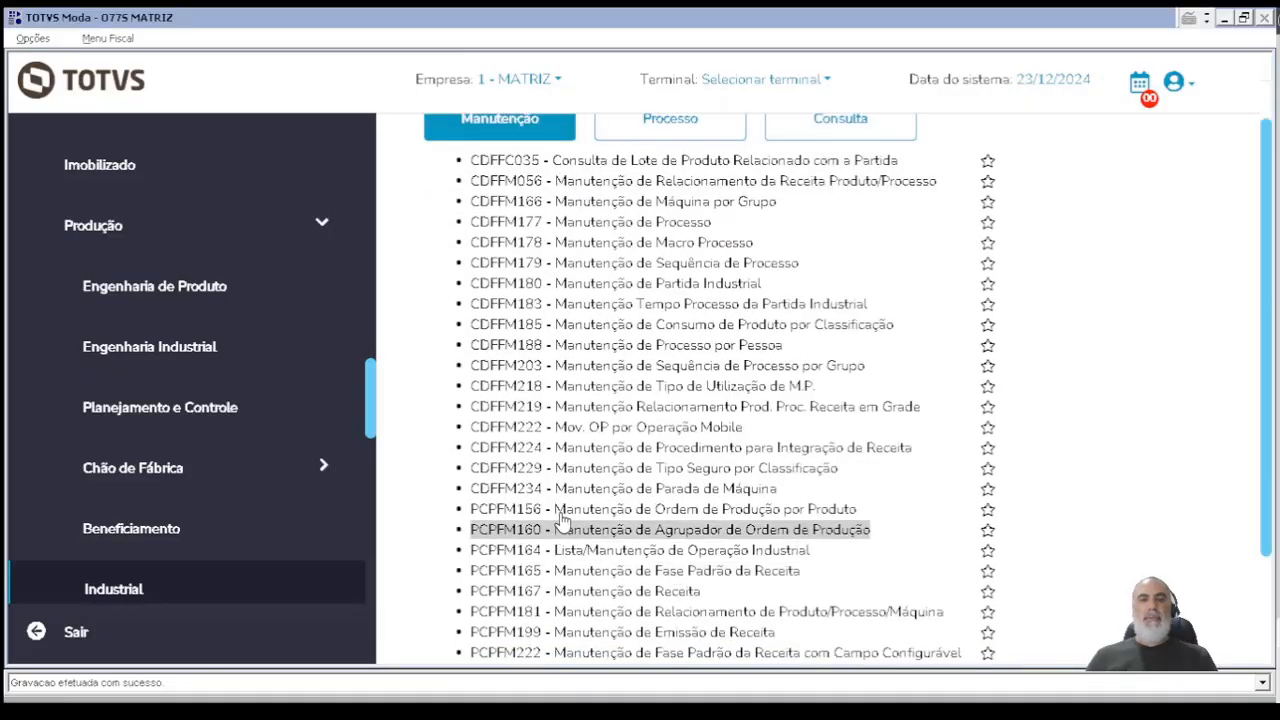
pyautogui.click(806, 512)
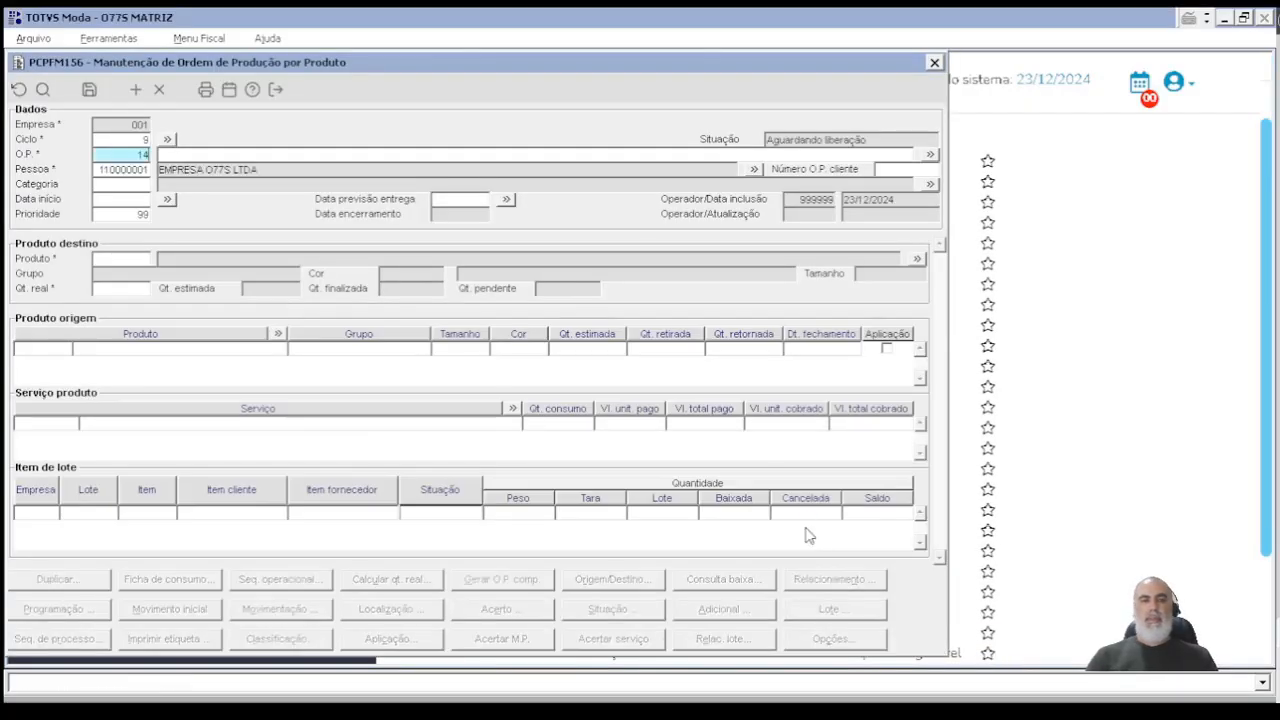
pyautogui.press('Return')
pyautogui.click(829, 612)
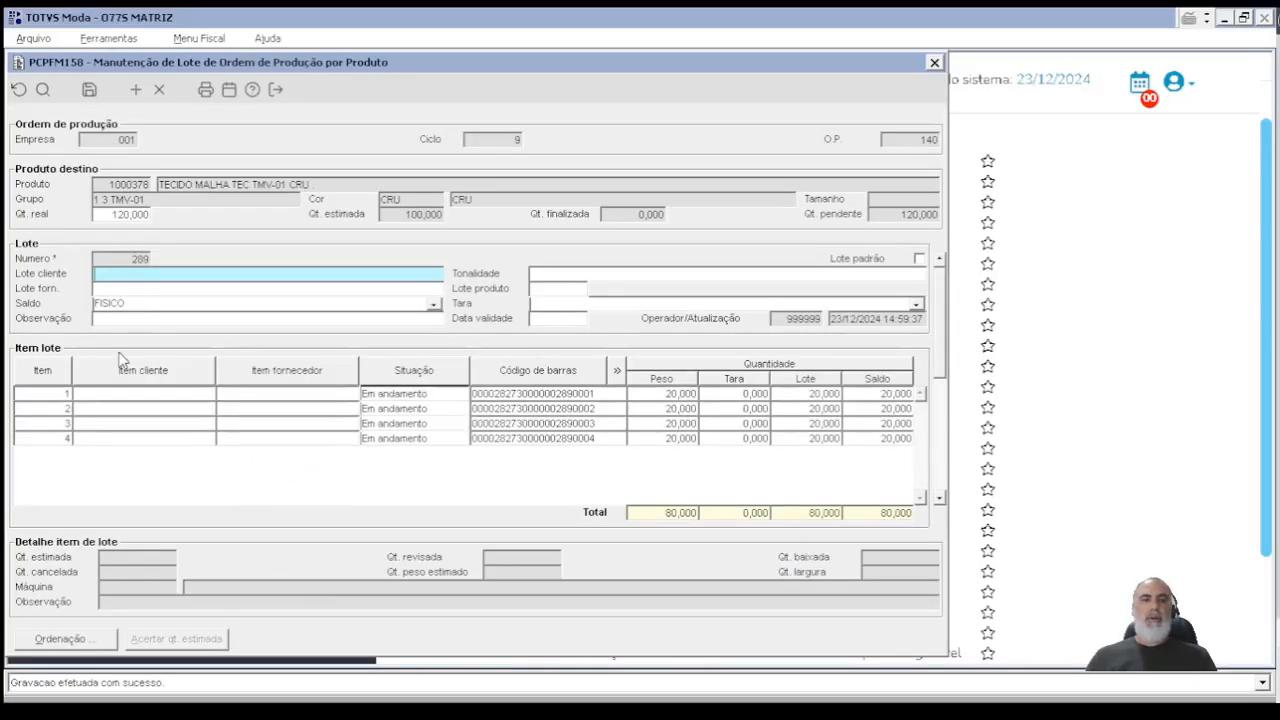
pyautogui.click(940, 498)
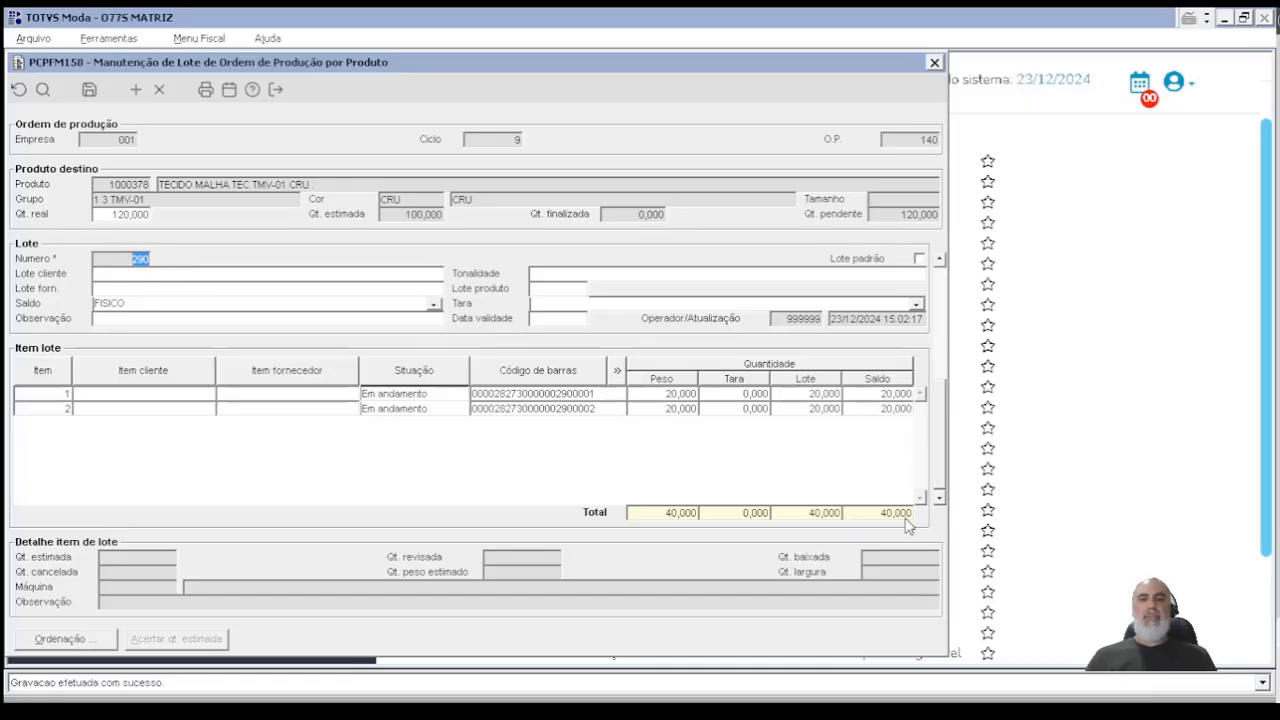
pyautogui.press('Escape')
pyautogui.press('Escape')
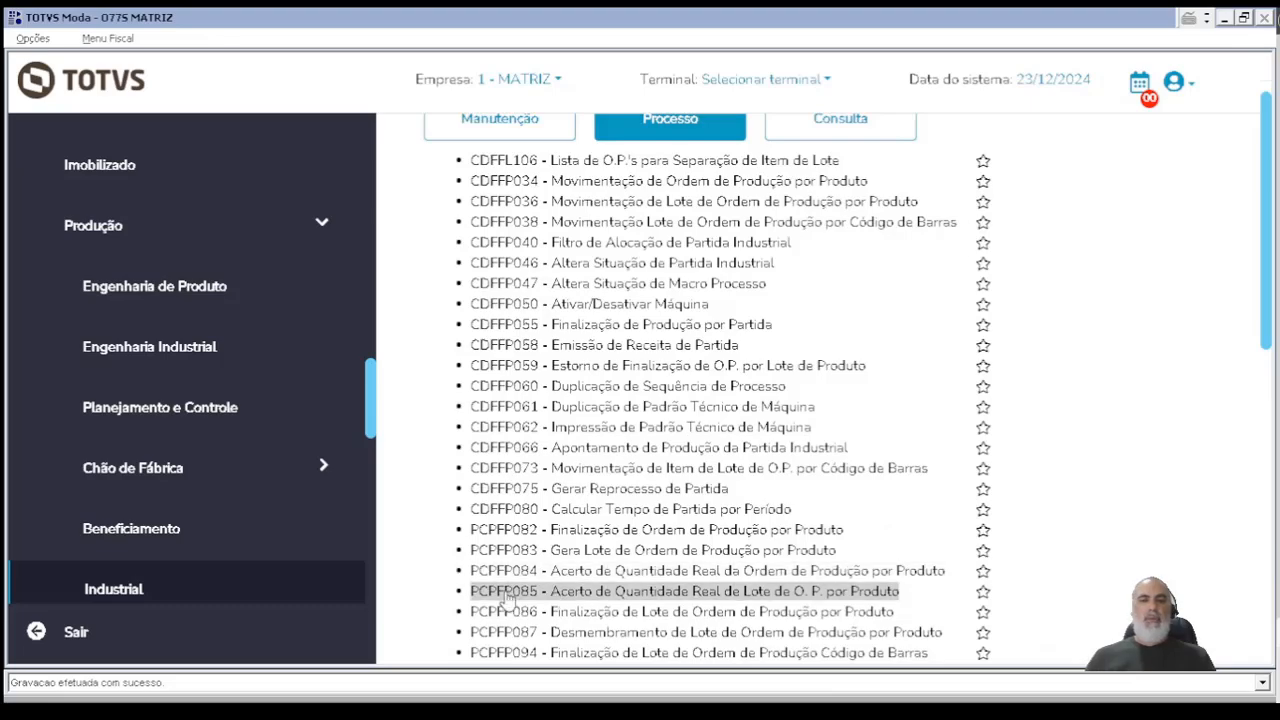
# Step: Open PCPFP085 - Acerto de Quantidade Real de Lote de O. P. por Produto and load the same production order
pyautogui.click(573, 594)
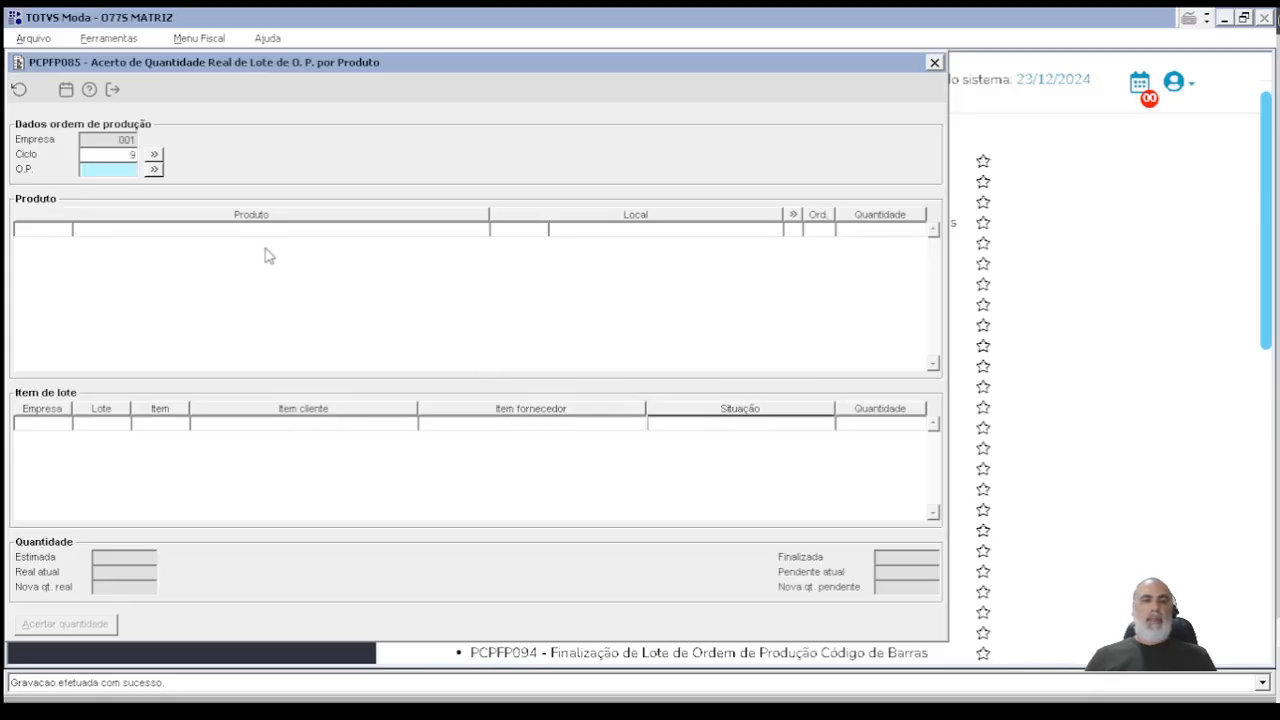
pyautogui.write('140')
pyautogui.press('Return')
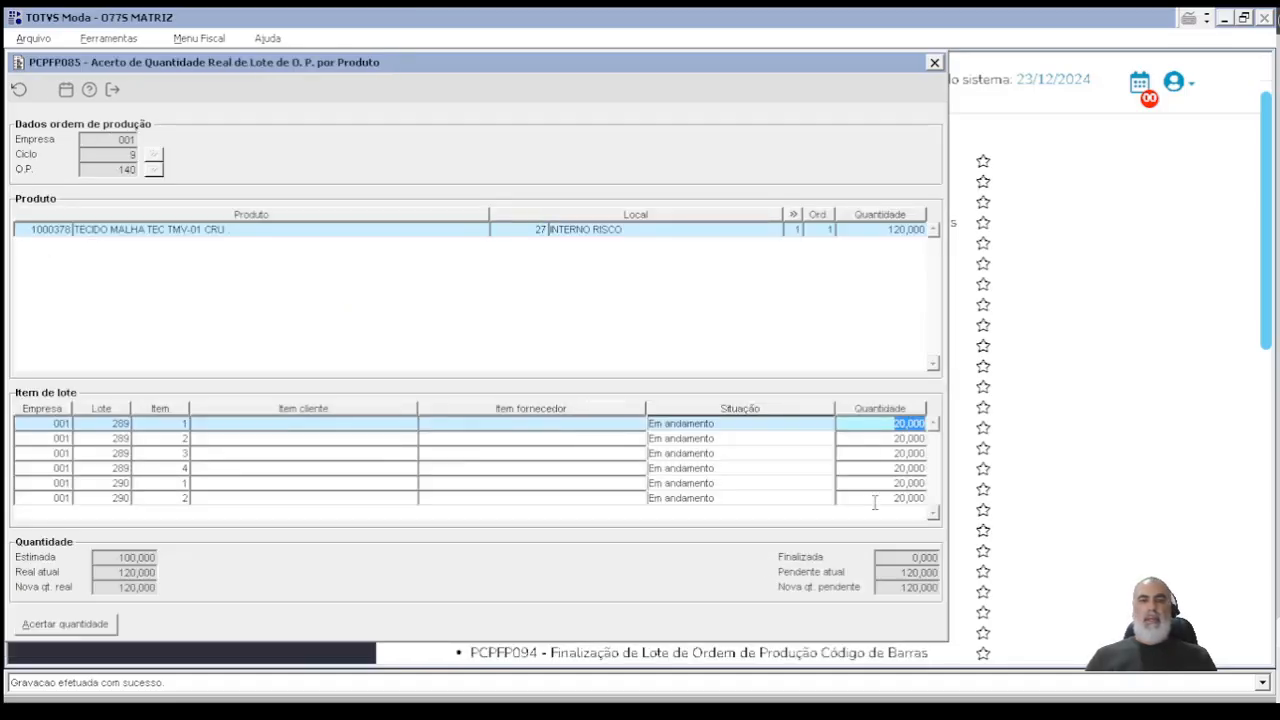
# Step: Set the quantity of lot 290 item 2 to 10, apply the adjustment including the order's M.P. and service, and close PCPFP085
pyautogui.click(882, 498)
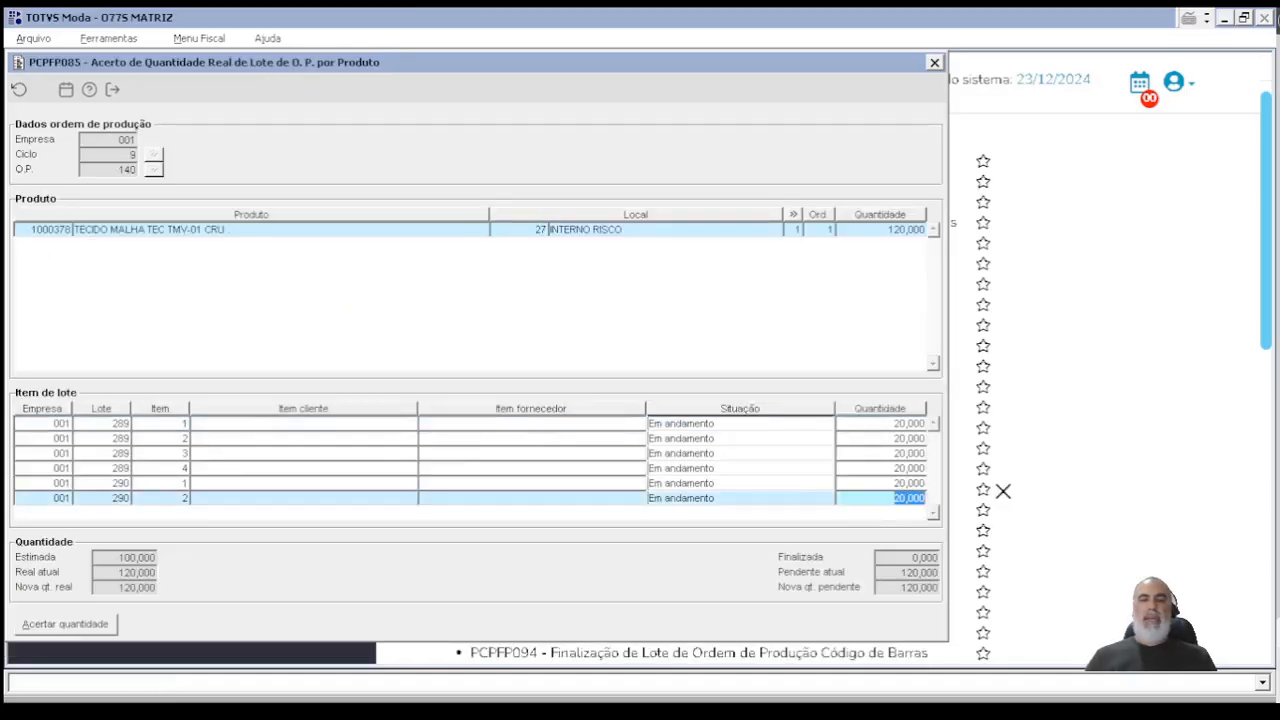
pyautogui.write('10')
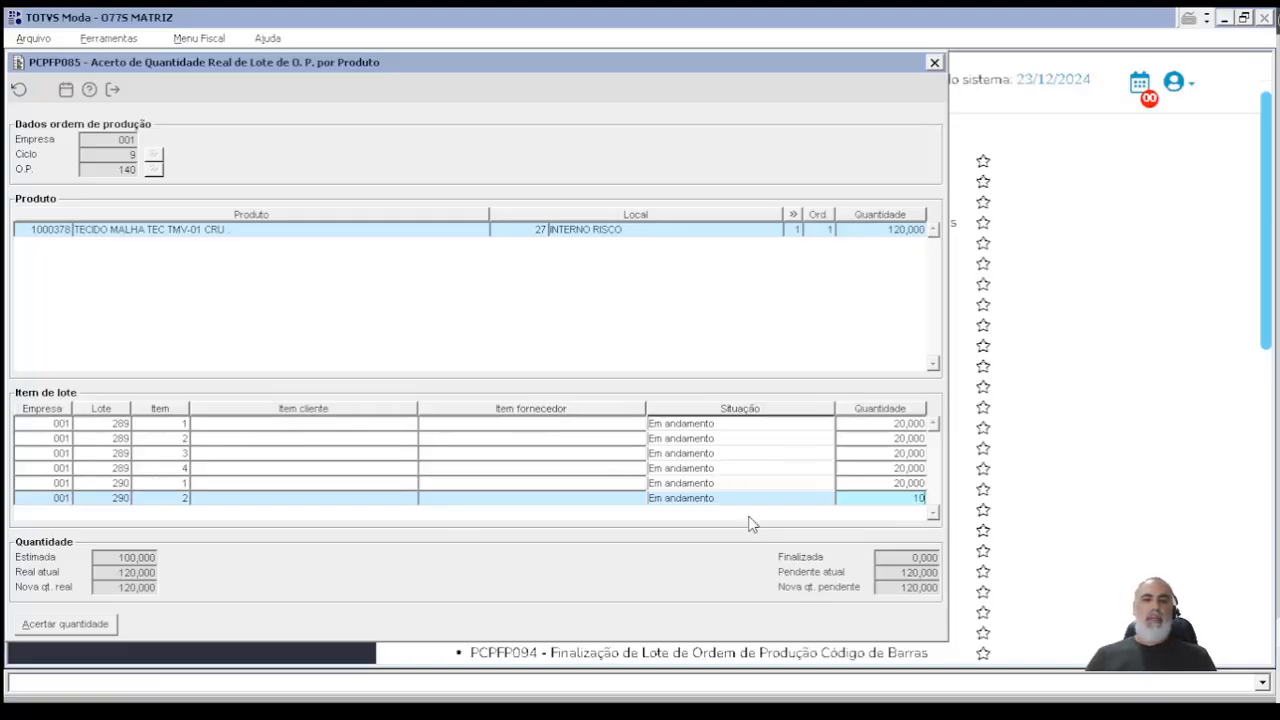
pyautogui.click(100, 622)
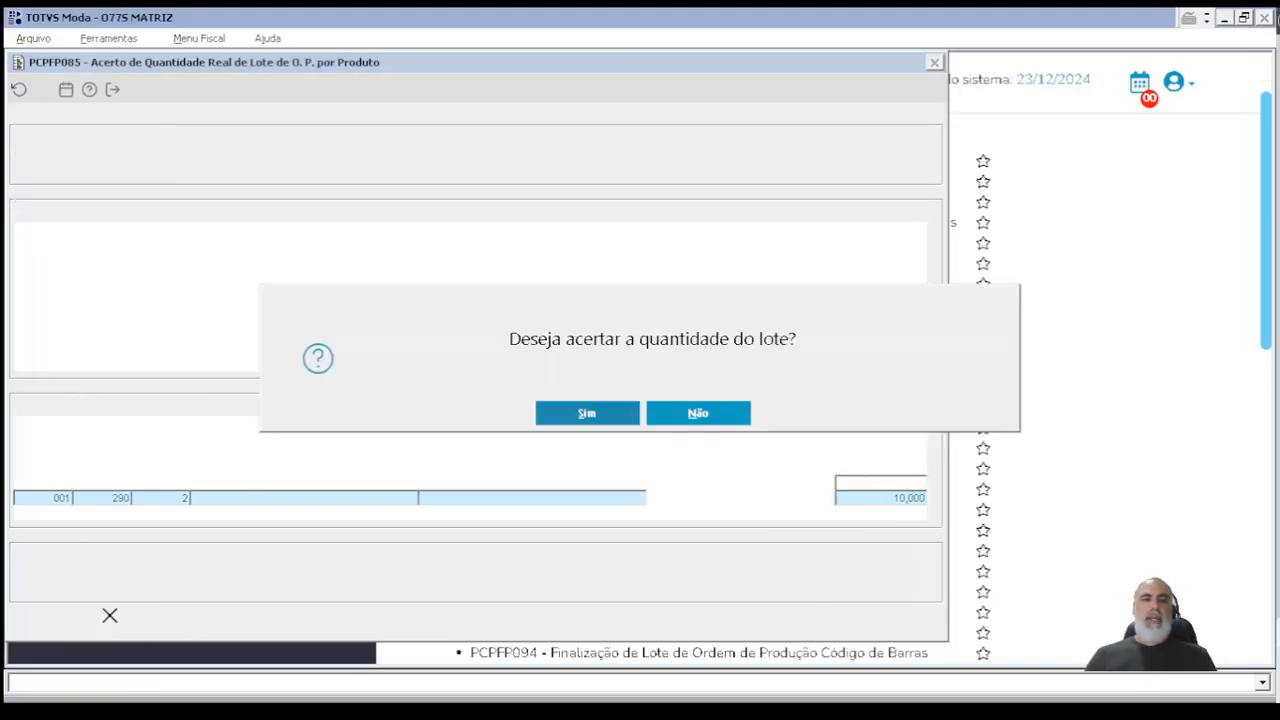
pyautogui.click(598, 413)
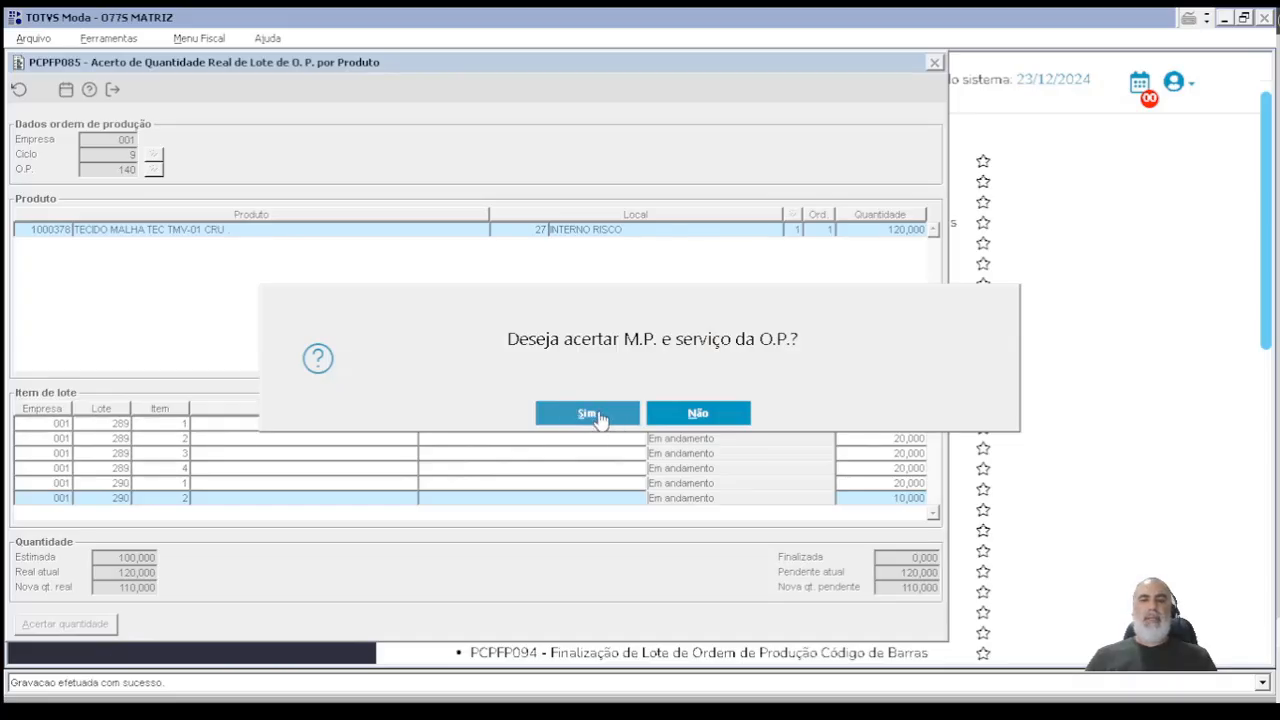
pyautogui.click(600, 414)
pyautogui.press('Escape')
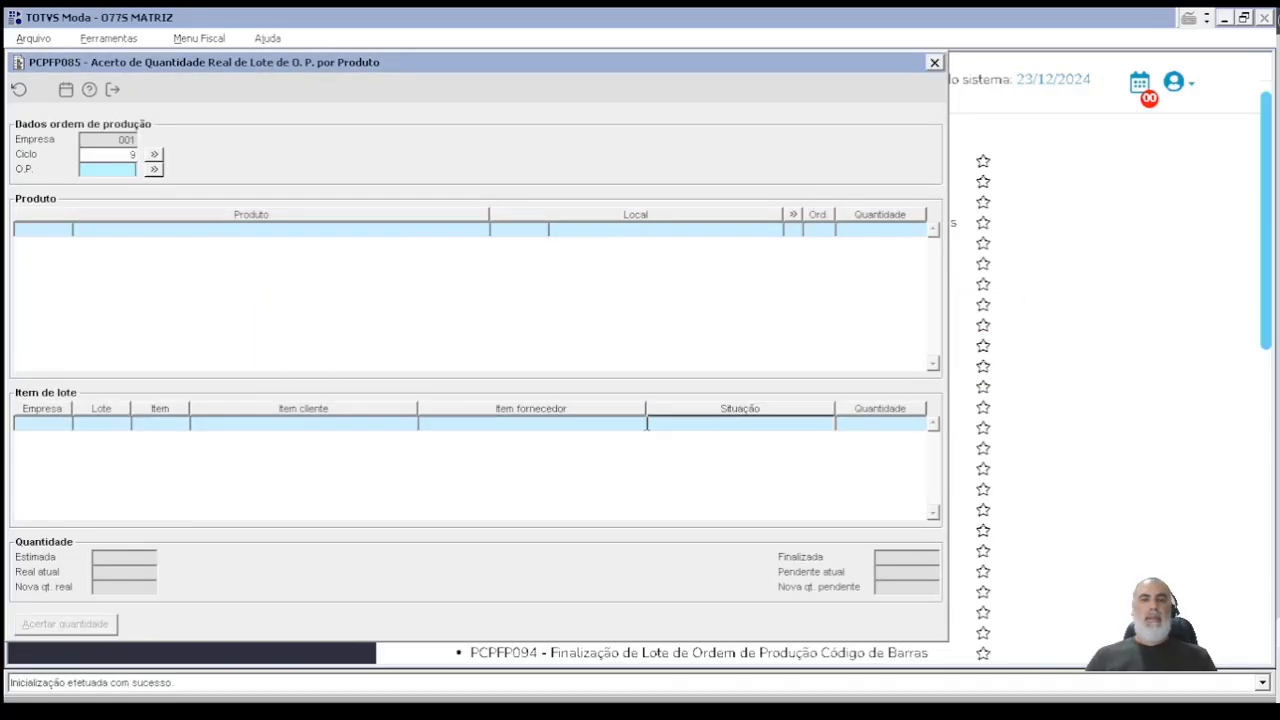
pyautogui.press('Escape')
# Step: Reopen the order in PCPFM156 and check the lot quantity and balance of lot 290 item 2 in PCPFM158
pyautogui.click(500, 127)
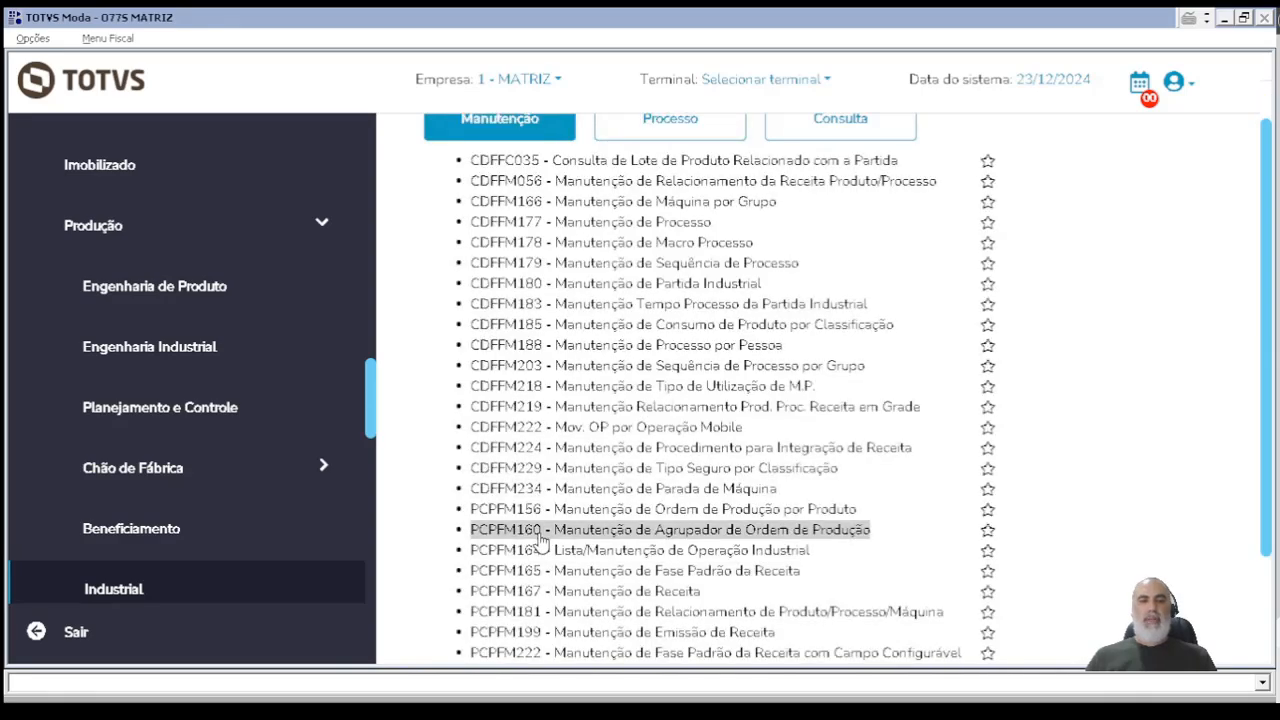
pyautogui.click(678, 510)
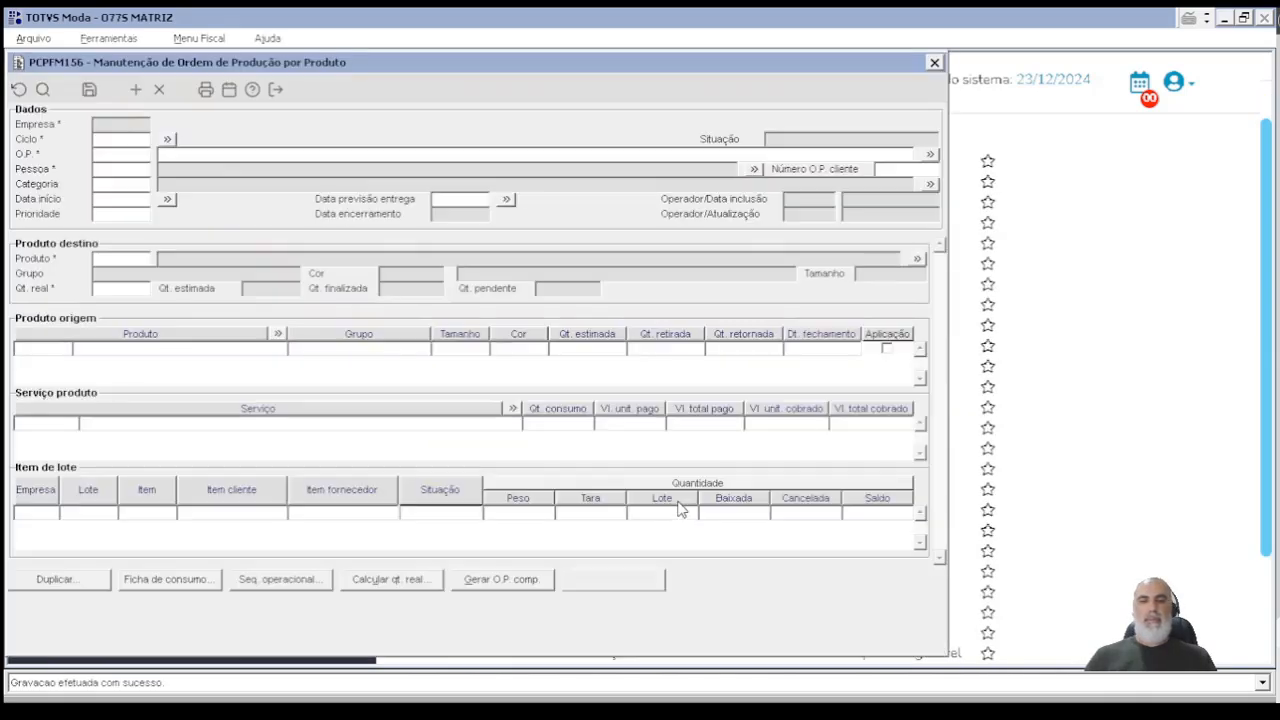
pyautogui.press('Return')
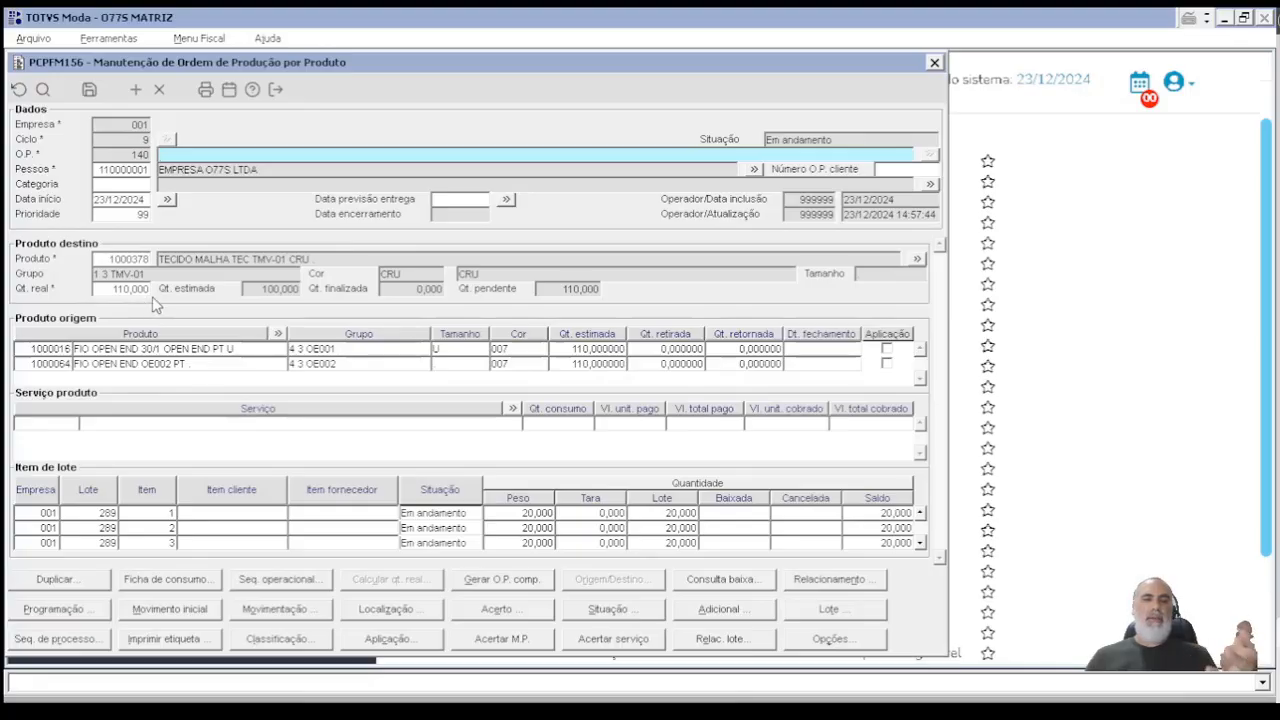
pyautogui.click(828, 608)
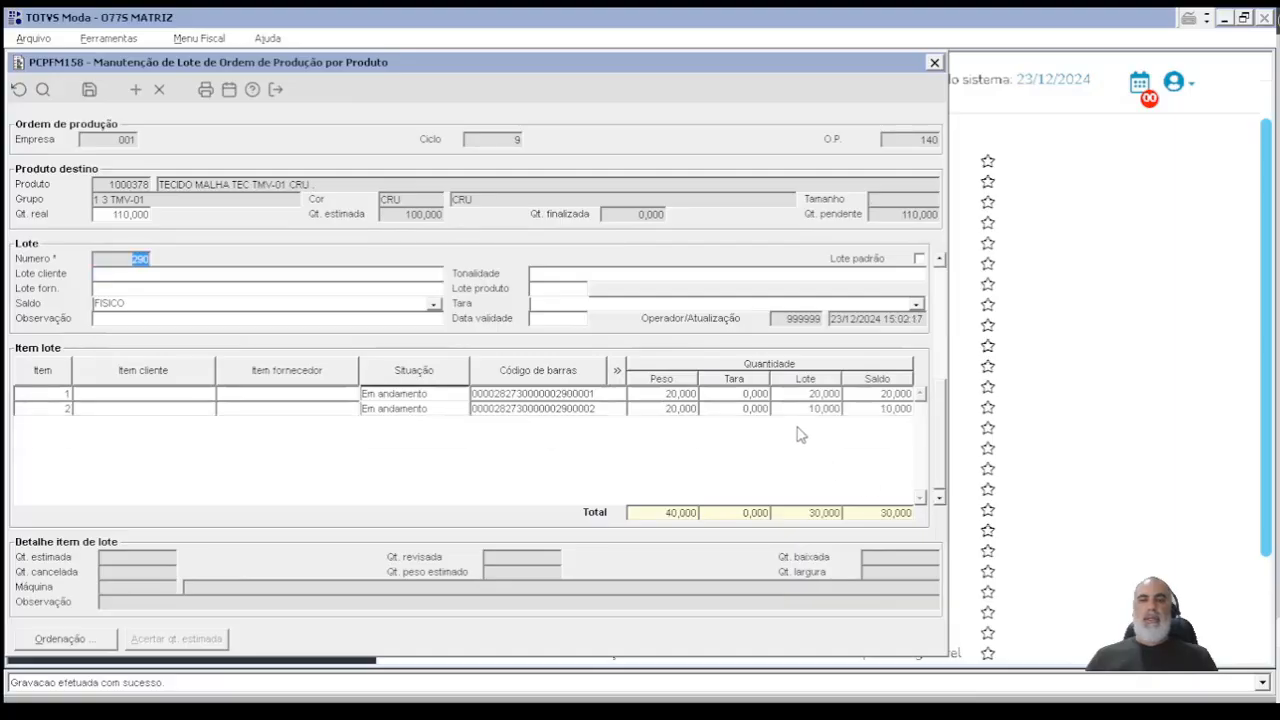
pyautogui.click(880, 408)
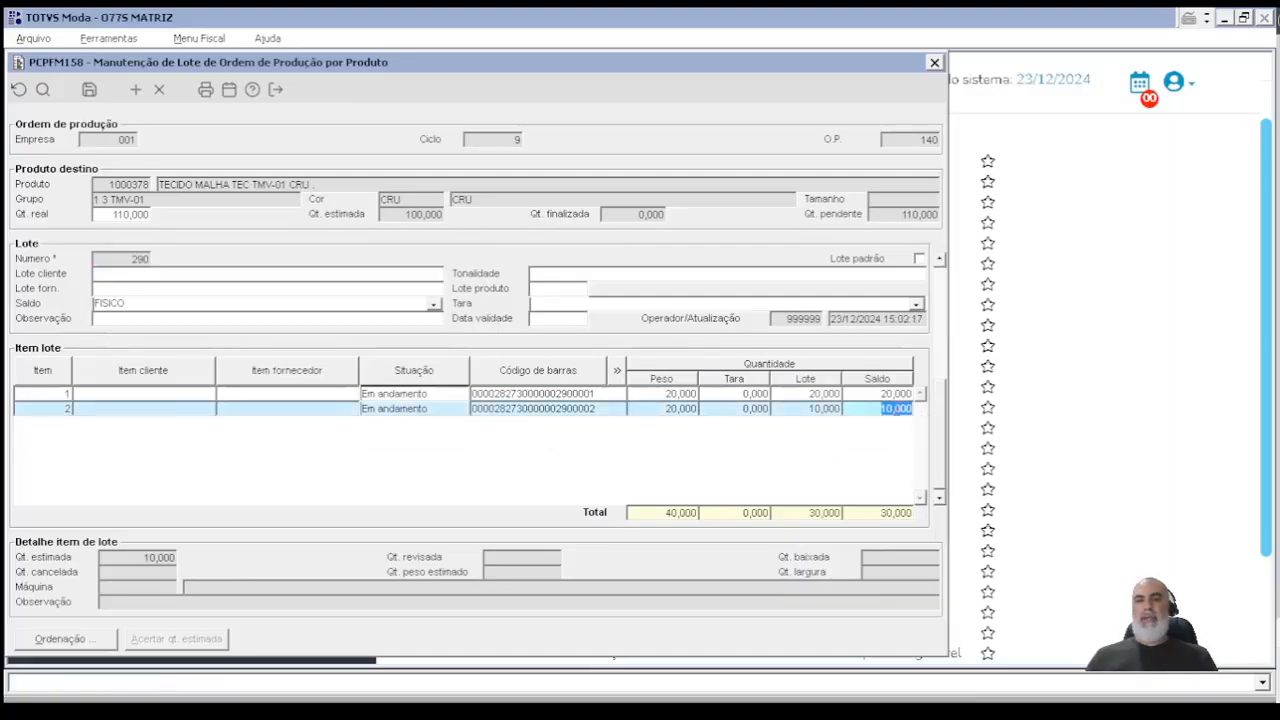
pyautogui.click(825, 408)
pyautogui.moveTo(868, 408); pyautogui.dragTo(916, 408)
pyautogui.moveTo(805, 408); pyautogui.dragTo(858, 419)
pyautogui.moveTo(870, 410); pyautogui.dragTo(930, 410)
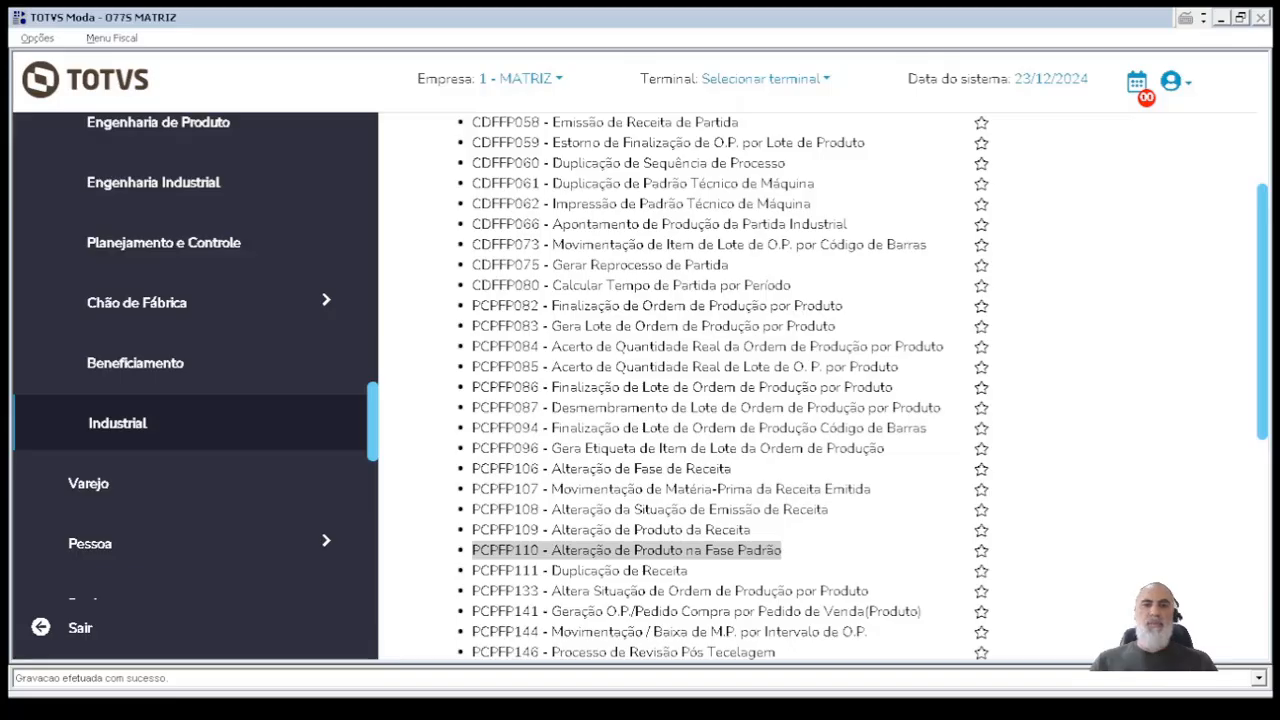
# Step: Open PCPFP083 - Gera Lote de Ordem de Produção por Produto, load the production order and start a new lot with an automatic number
pyautogui.click(703, 330)
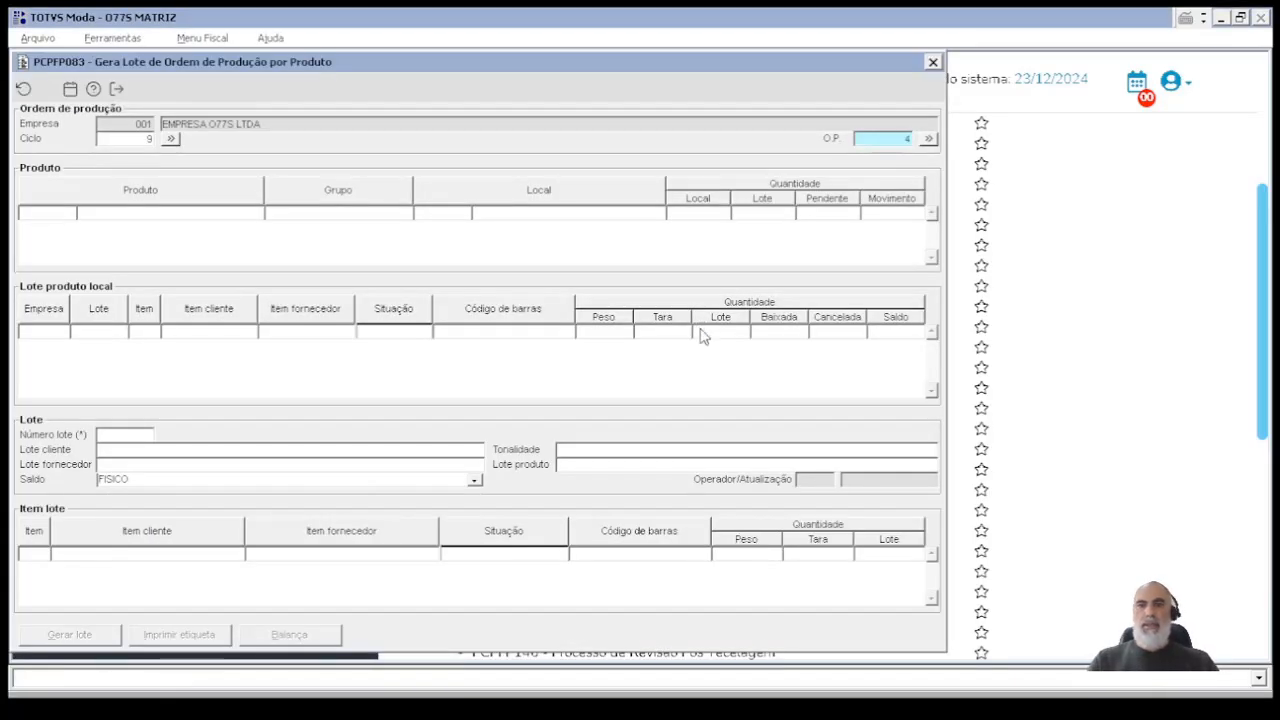
pyautogui.write('140')
pyautogui.press('Return')
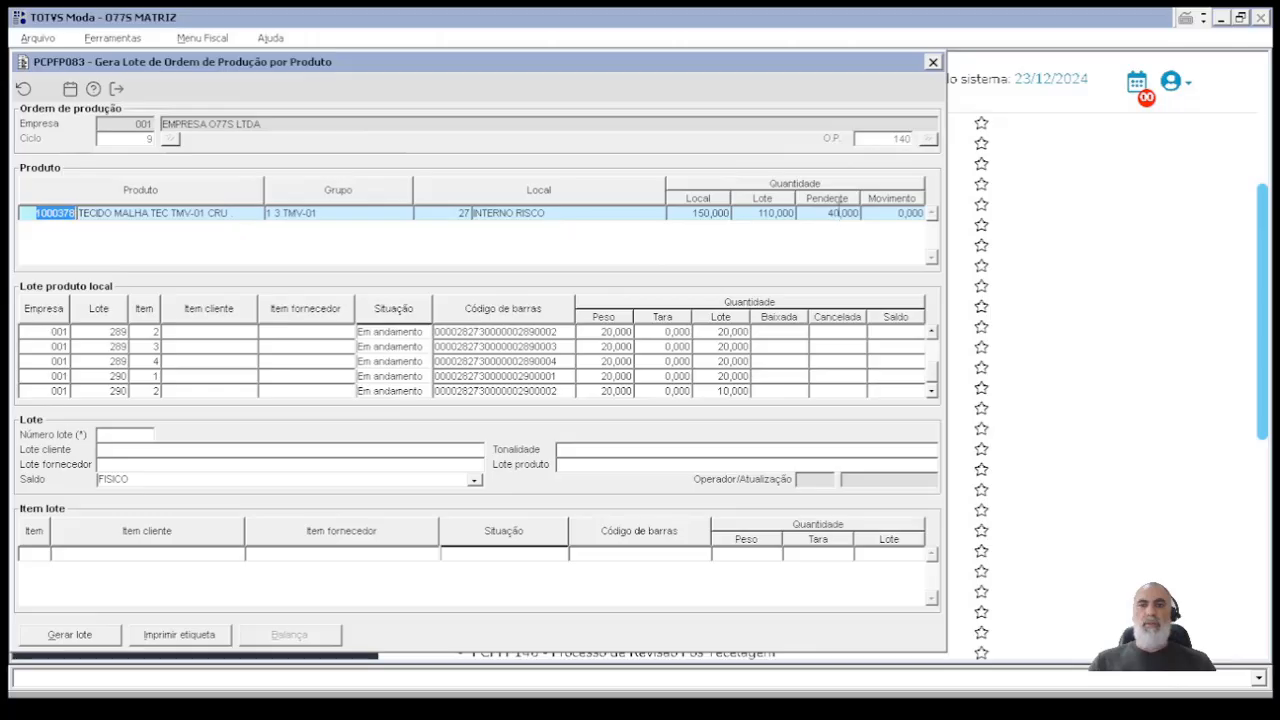
pyautogui.click(143, 435)
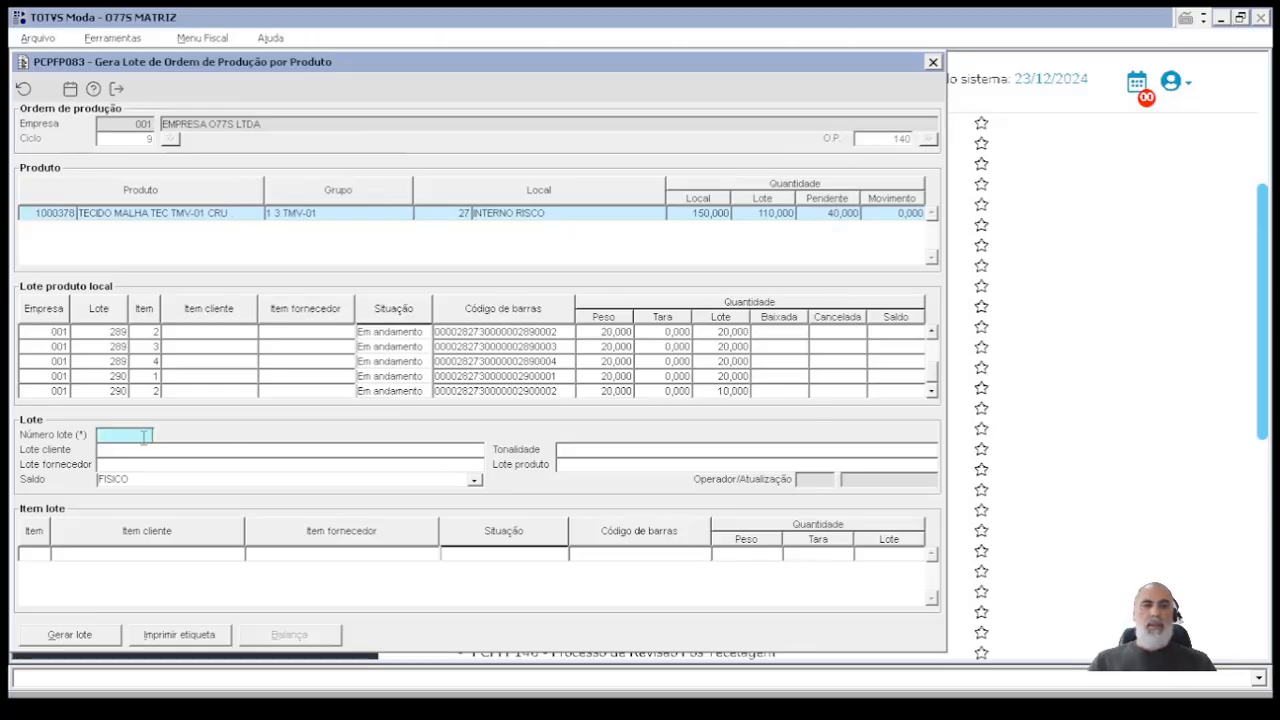
pyautogui.press('Return')
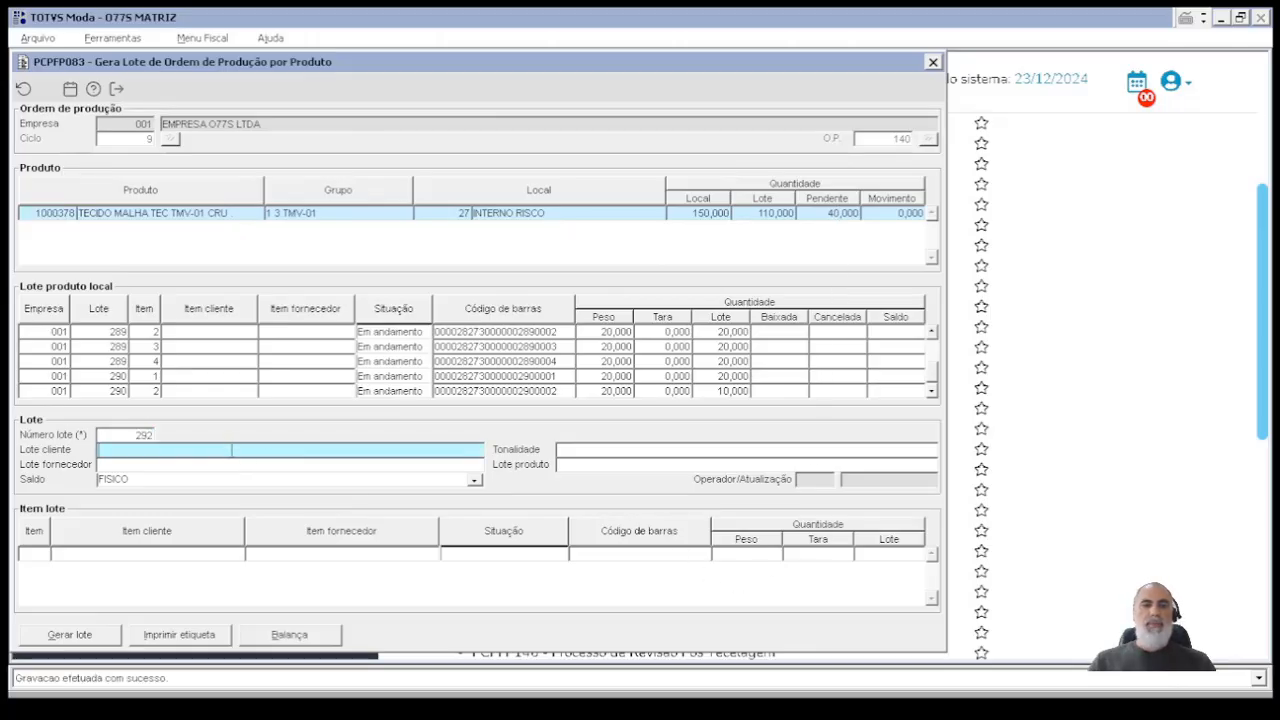
# Step: Examine the scale reading window (Balança) and its configuration for the new lot
pyautogui.click(290, 635)
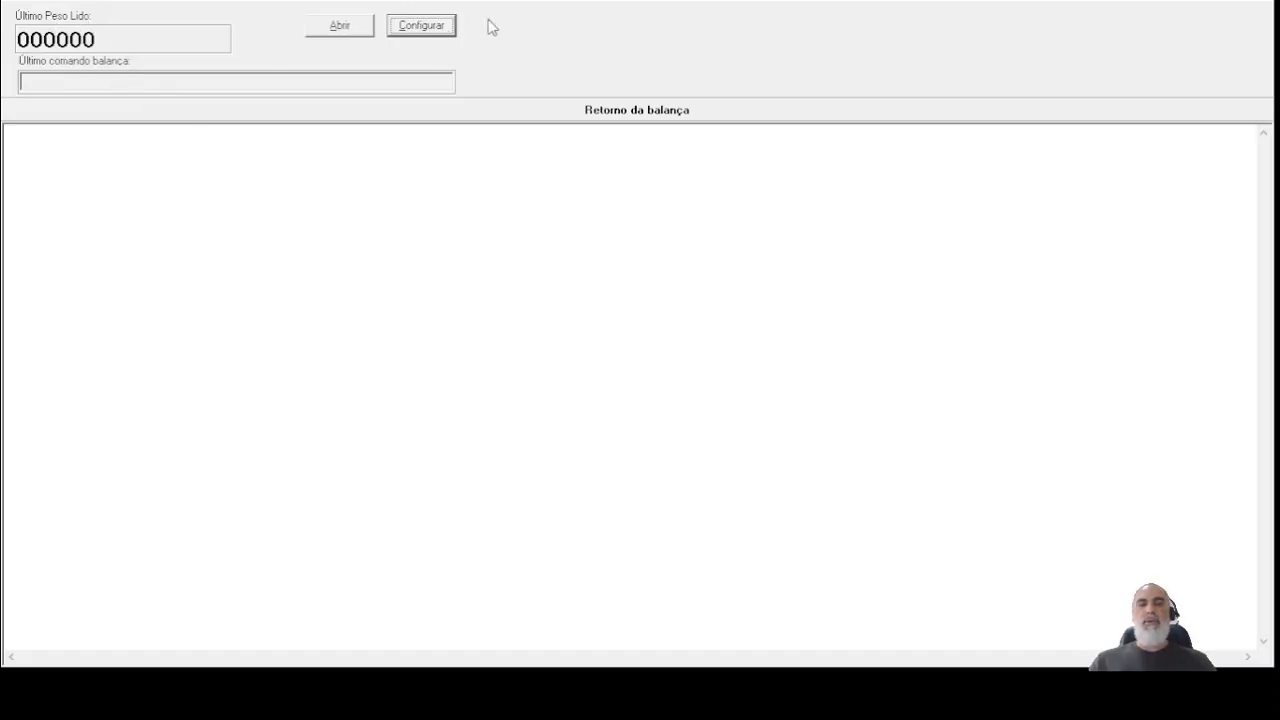
pyautogui.click(431, 30)
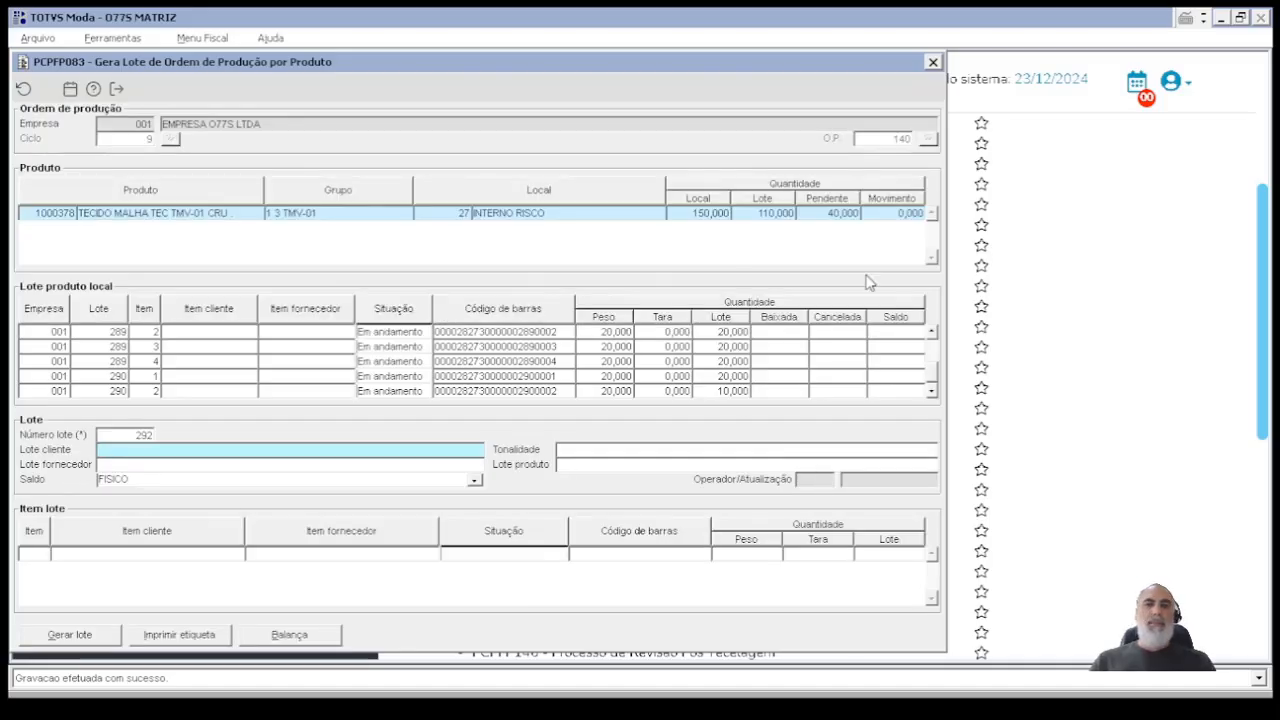
pyautogui.click(311, 637)
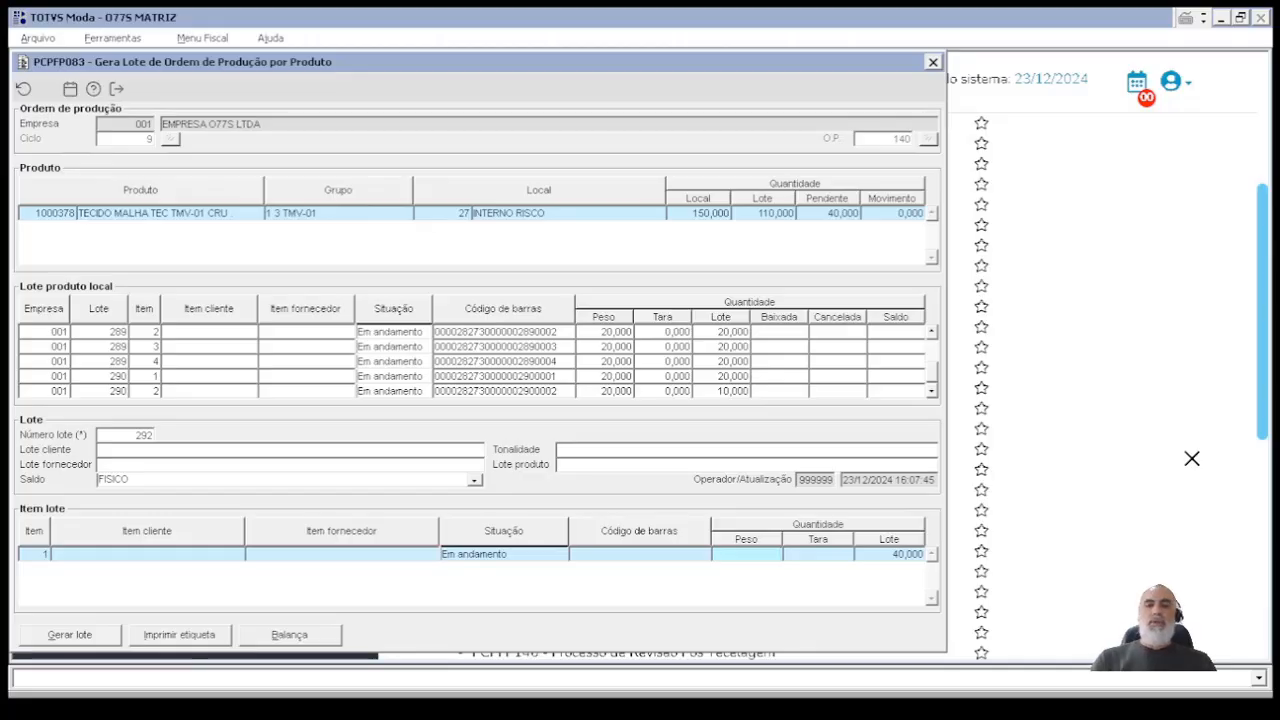
# Step: Set item 1 of the new lot to weight 40 and tare 0, generate the lot and close PCPFP083
pyautogui.write('40')
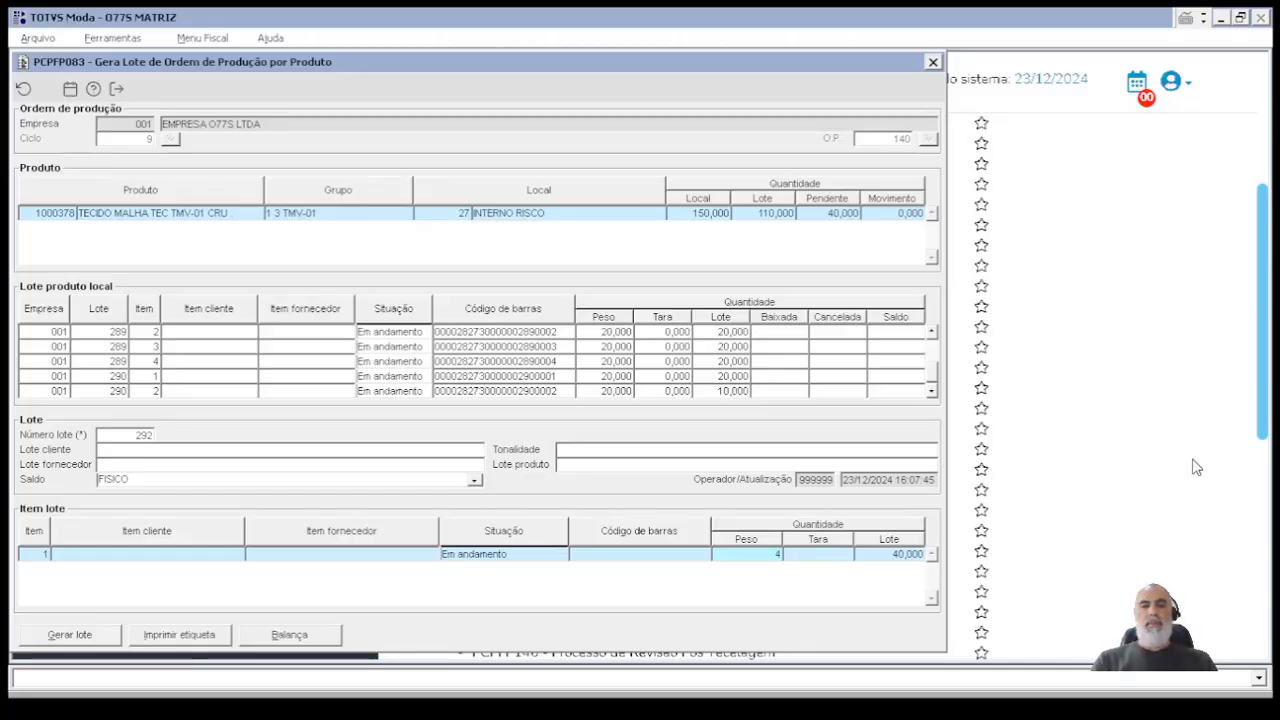
pyautogui.press('Tab')
pyautogui.write('0')
pyautogui.press('Tab')
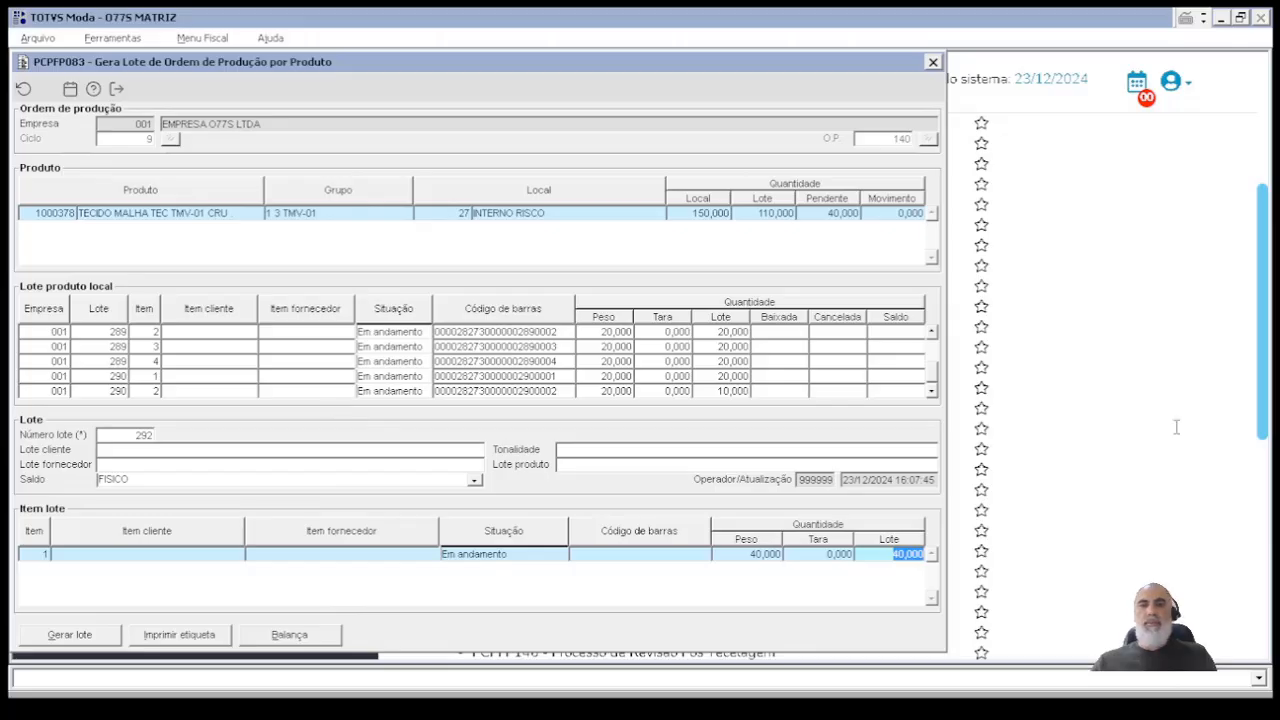
pyautogui.click(84, 638)
pyautogui.click(595, 411)
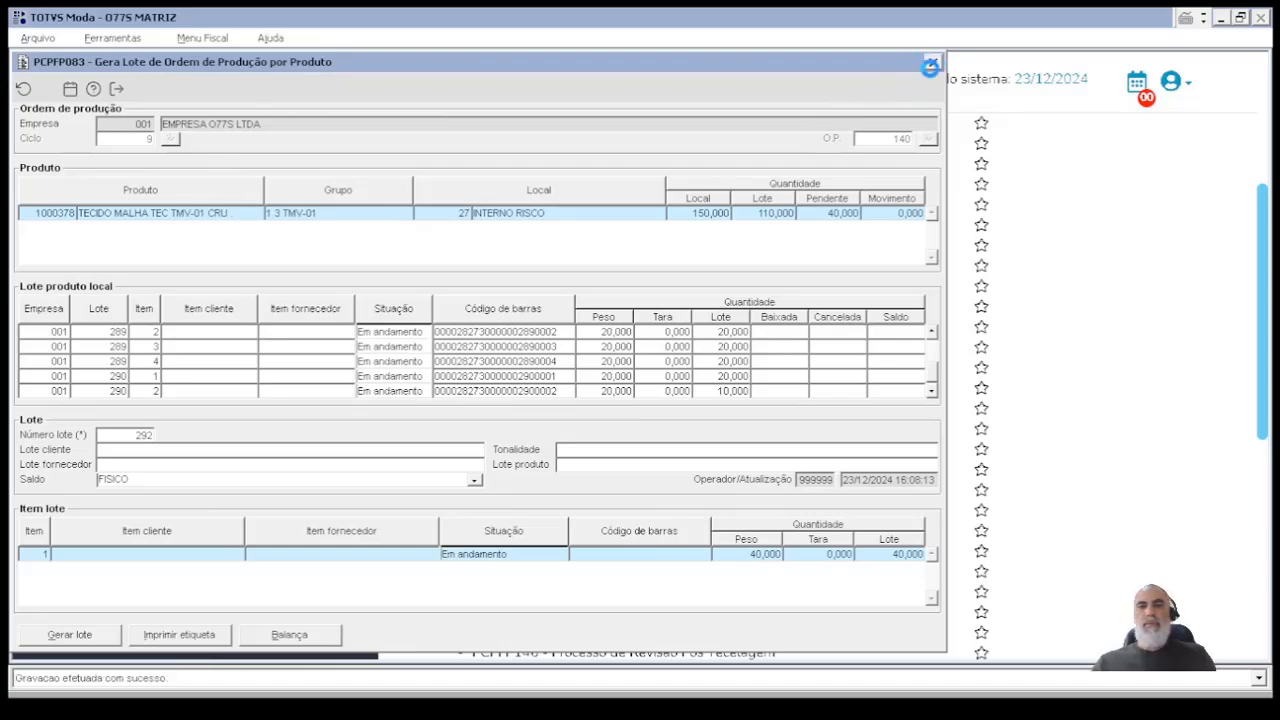
pyautogui.click(933, 62)
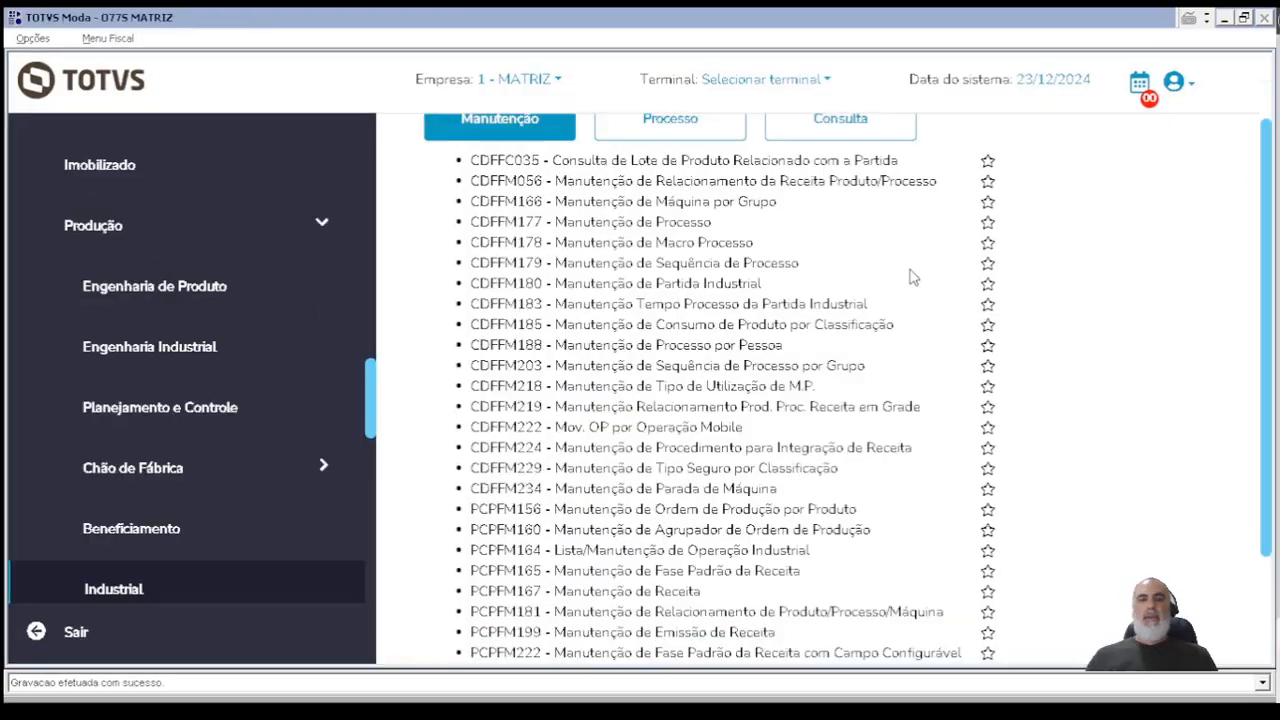
# Step: Display the process programs of the Industrial production module
pyautogui.click(685, 128)
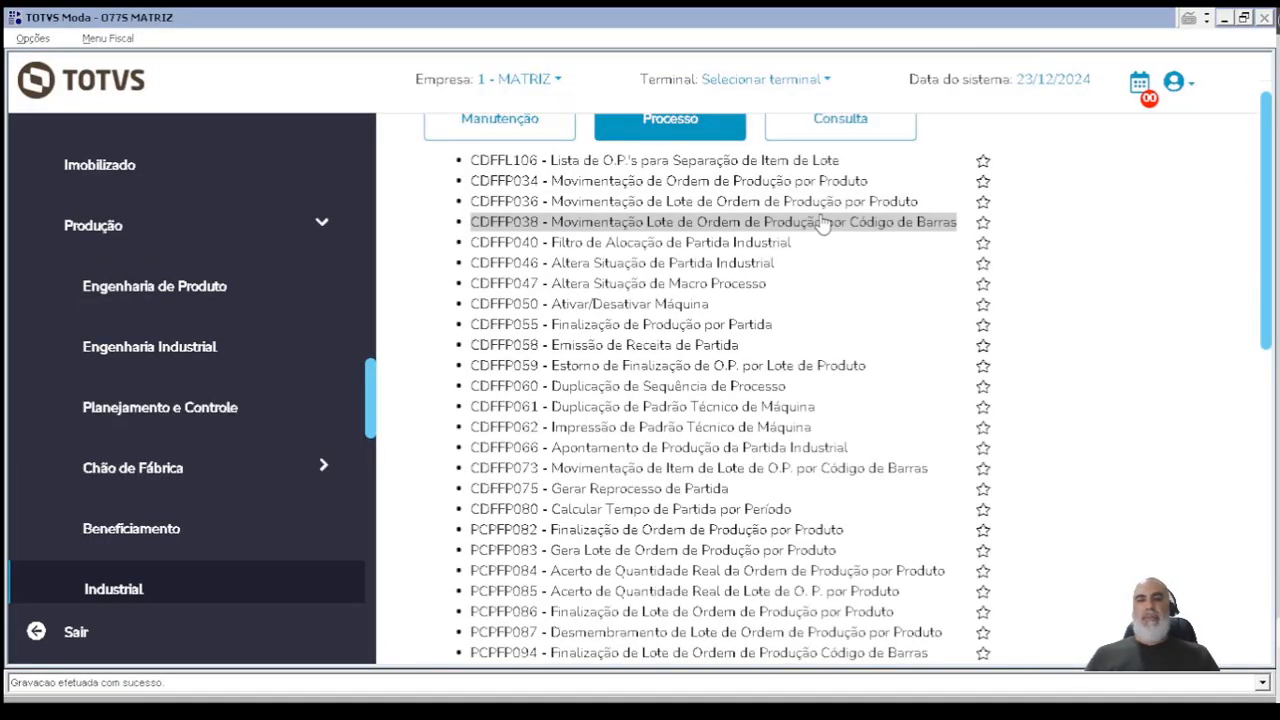